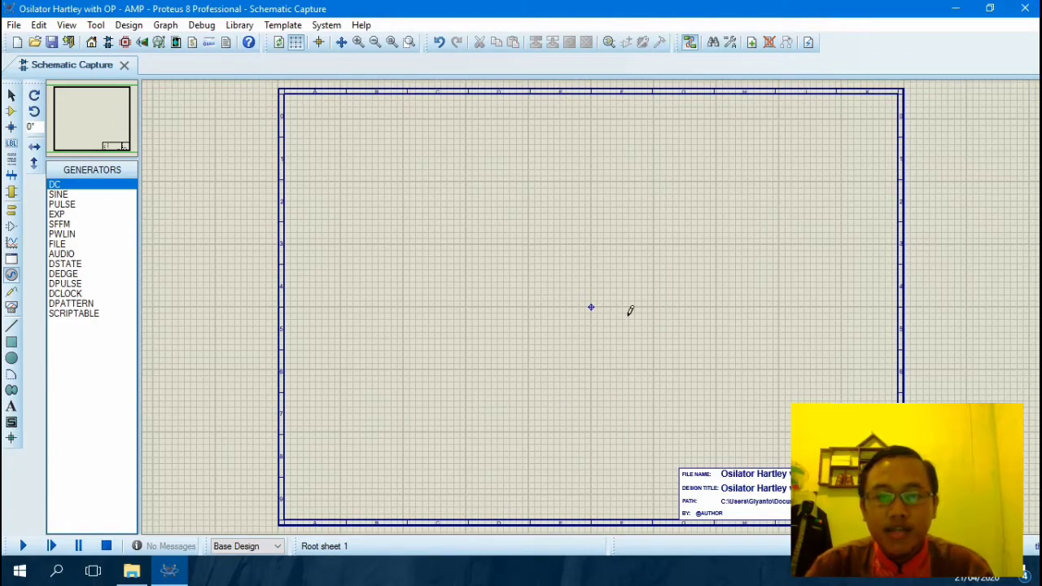
# Place a 741 op-amp at the origin marker in the centre of the schematic sheet.
pyautogui.click(358, 41)
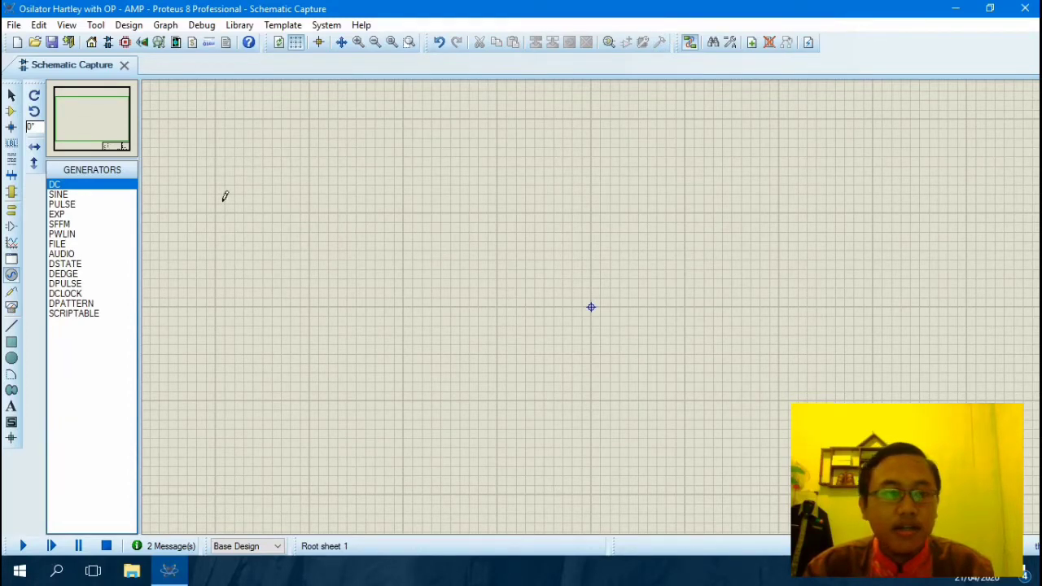
pyautogui.click(12, 112)
pyautogui.click(530, 254)
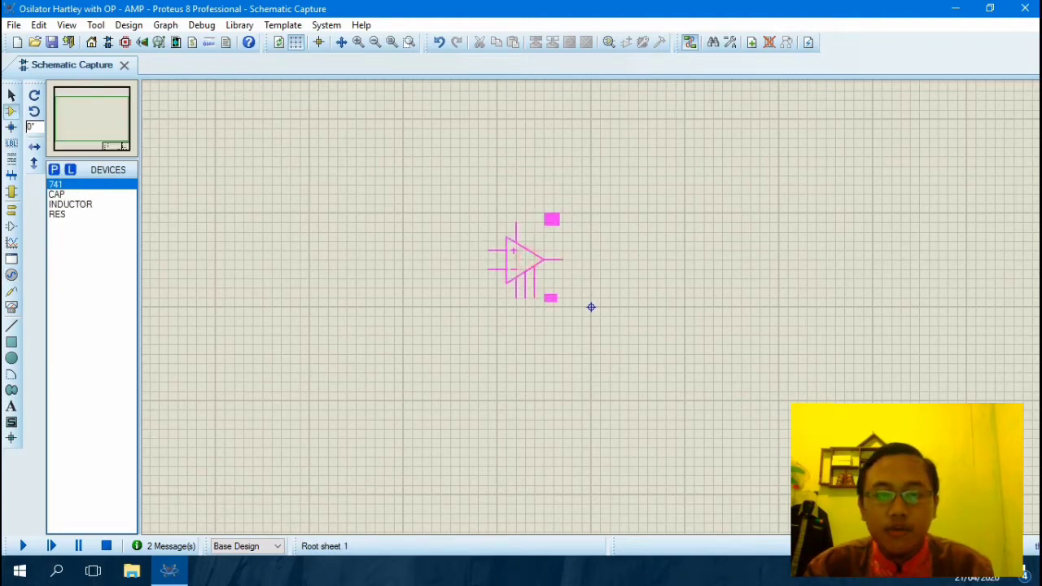
pyautogui.click(591, 307)
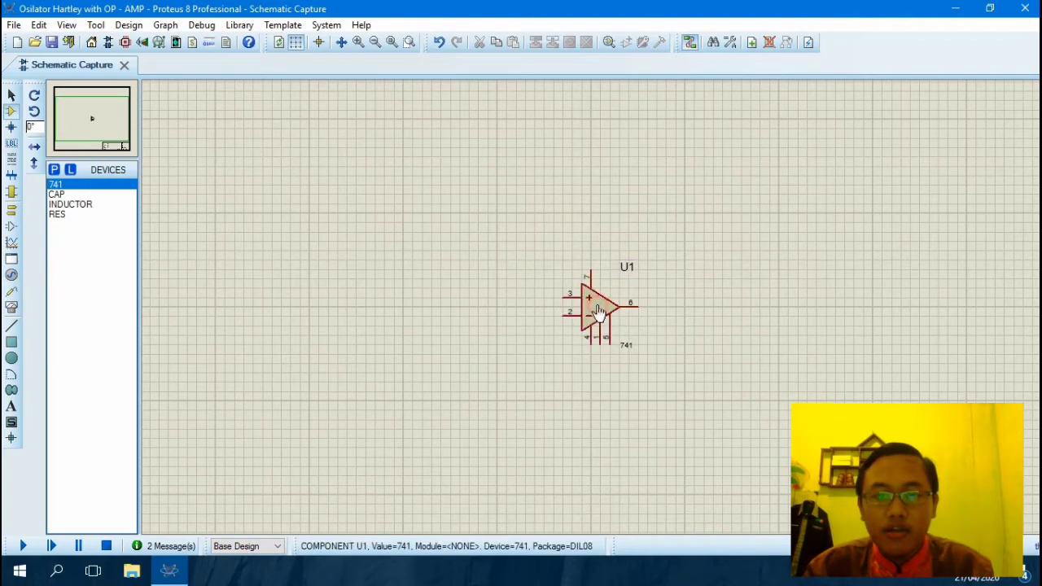
# Mirror the 741 op-amp vertically so its inverting input sits above the non-inverting input.
pyautogui.scroll(1, 598, 312)
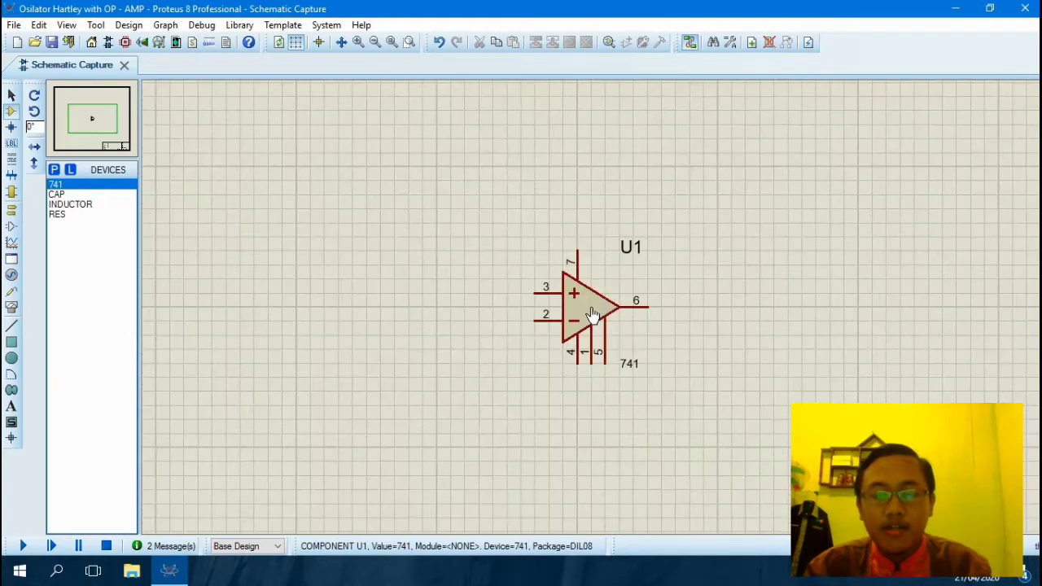
pyautogui.rightClick(593, 303)
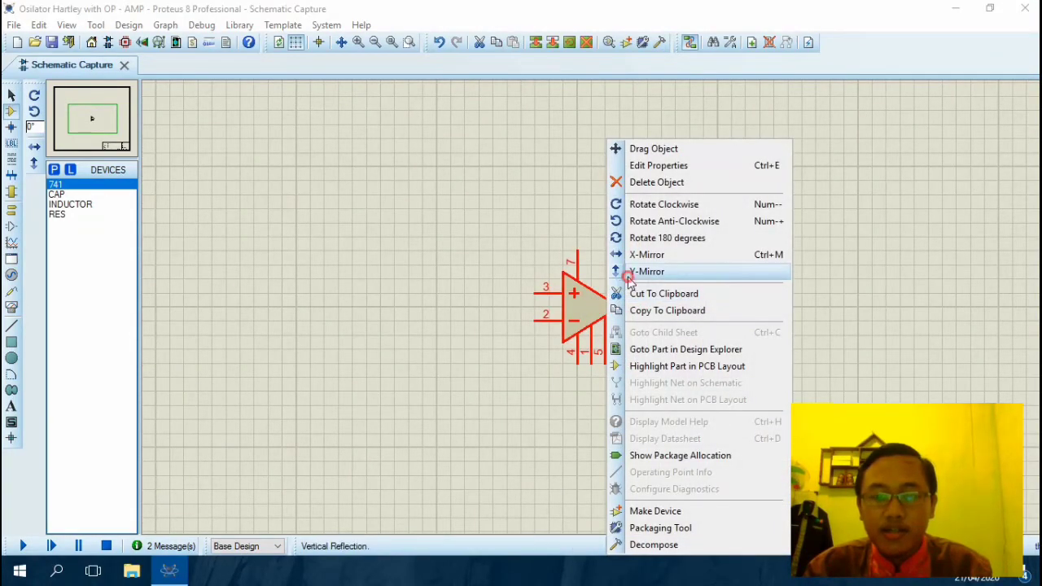
pyautogui.click(627, 271)
pyautogui.click(709, 276)
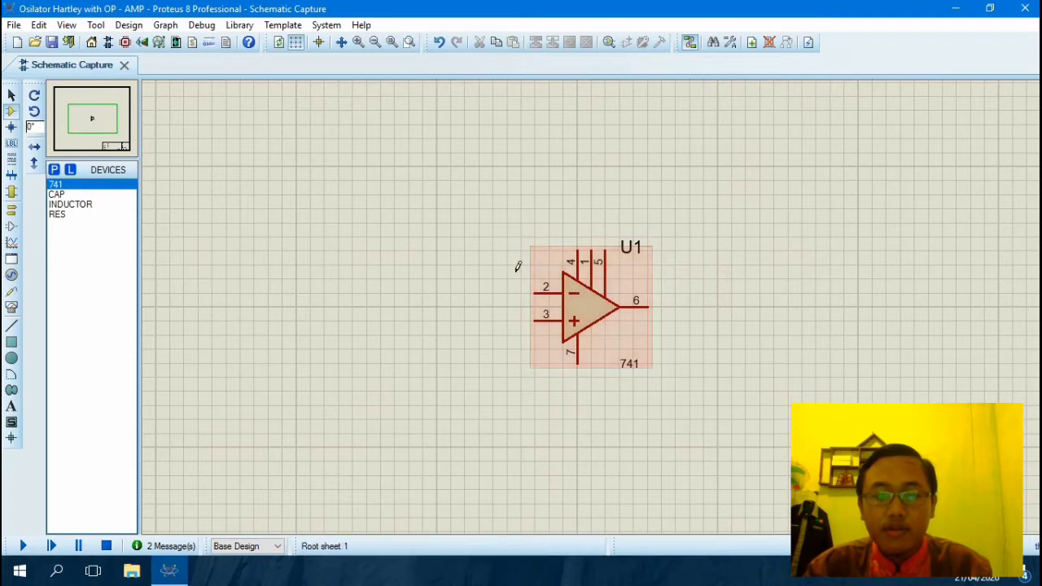
# Place a SINE generator left of the op-amp and wire it to the inverting input, pin 2.
pyautogui.click(12, 275)
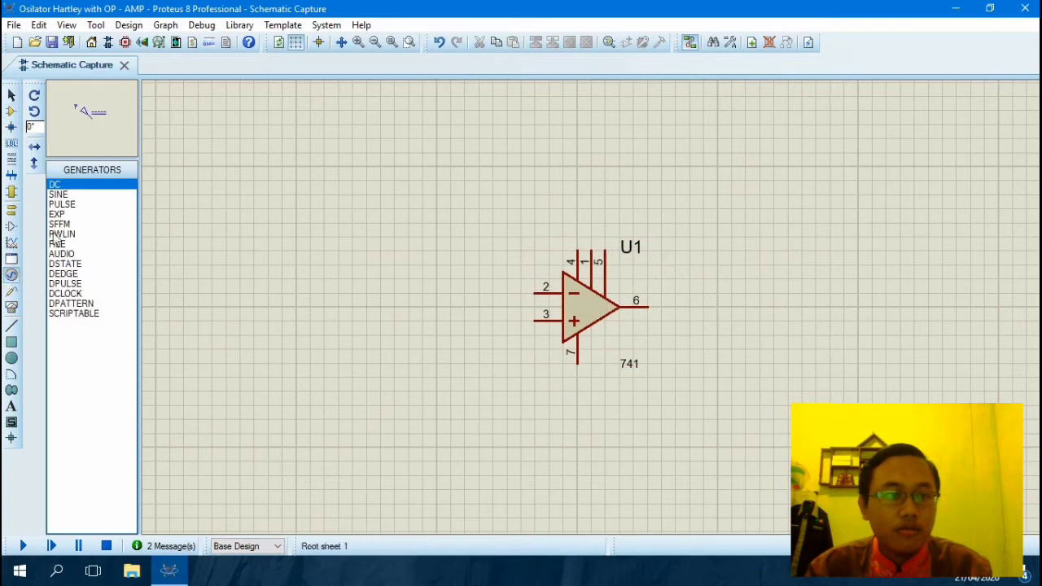
pyautogui.click(58, 196)
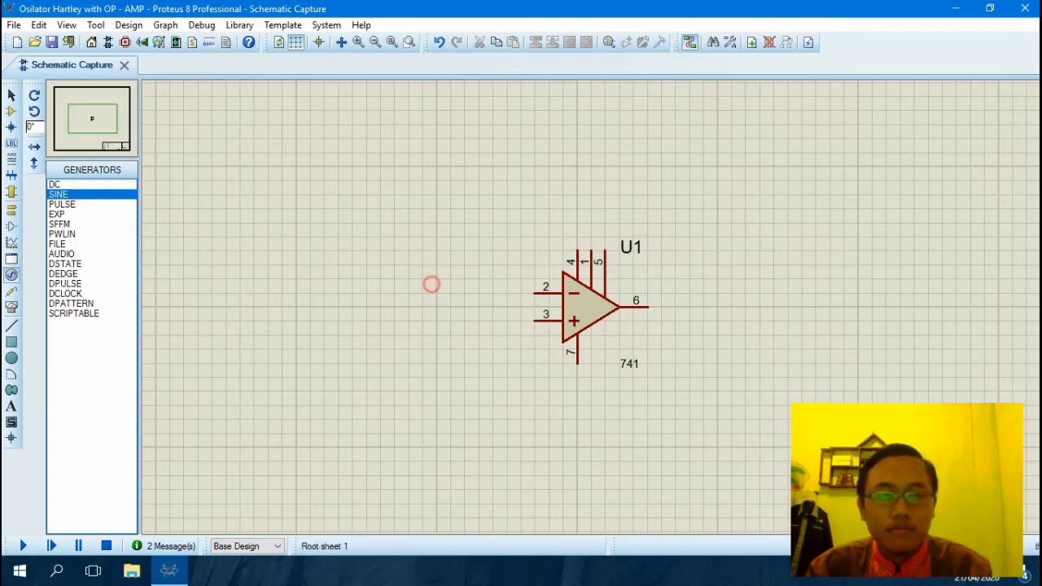
pyautogui.click(393, 272)
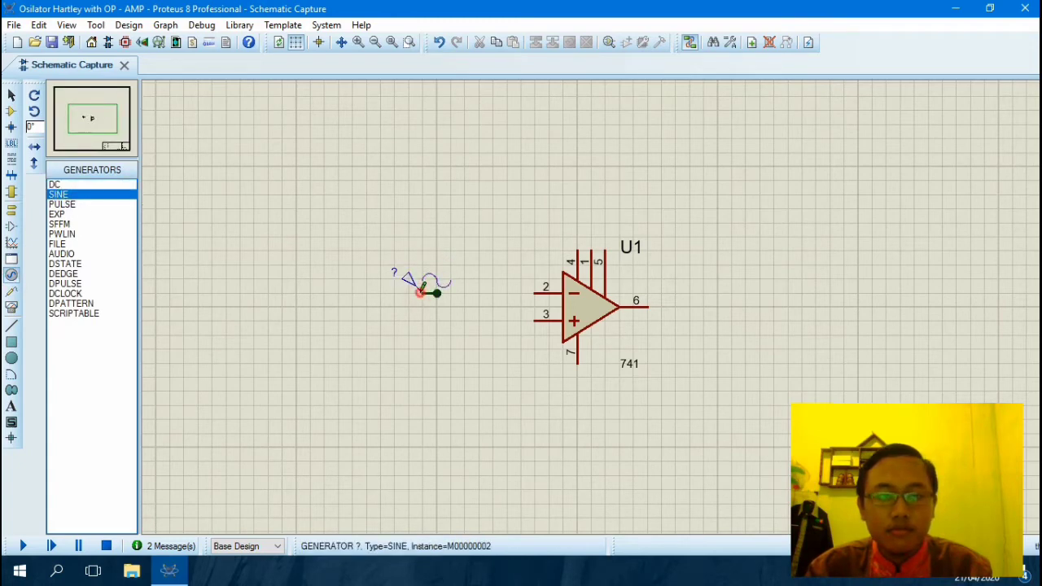
pyautogui.rightClick(438, 289)
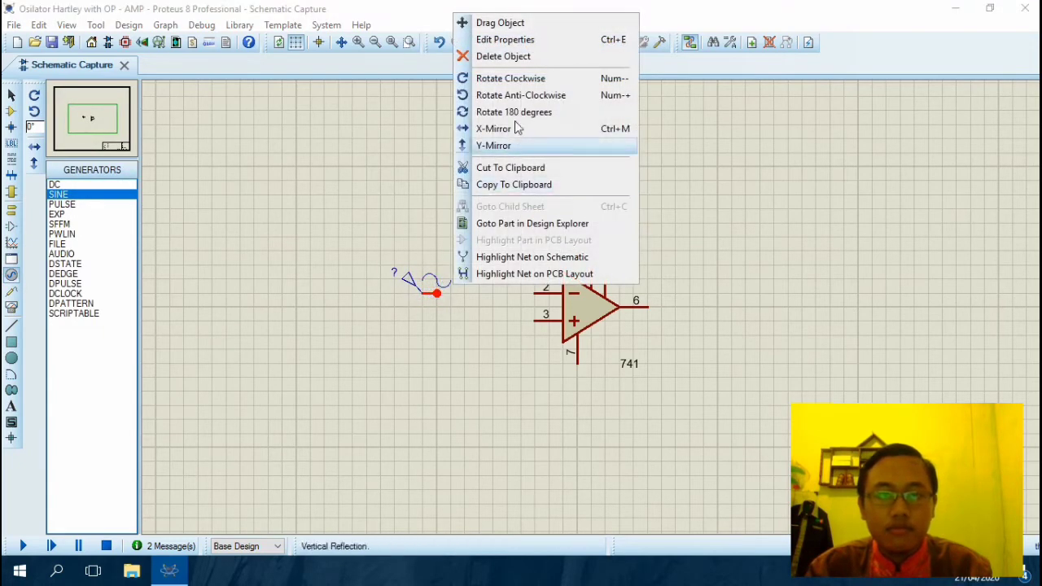
pyautogui.press('Escape')
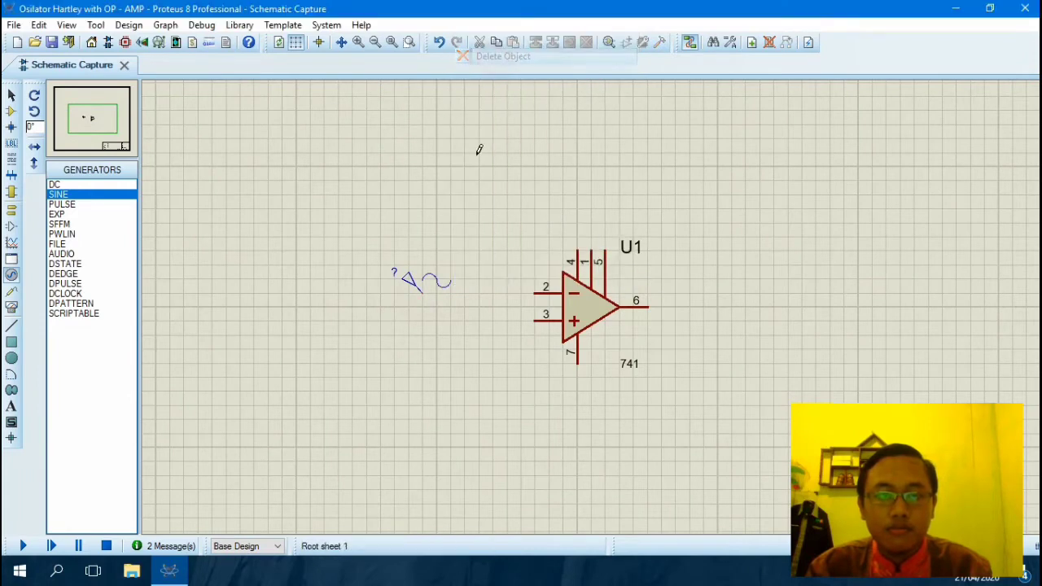
pyautogui.click(423, 292)
pyautogui.click(533, 289)
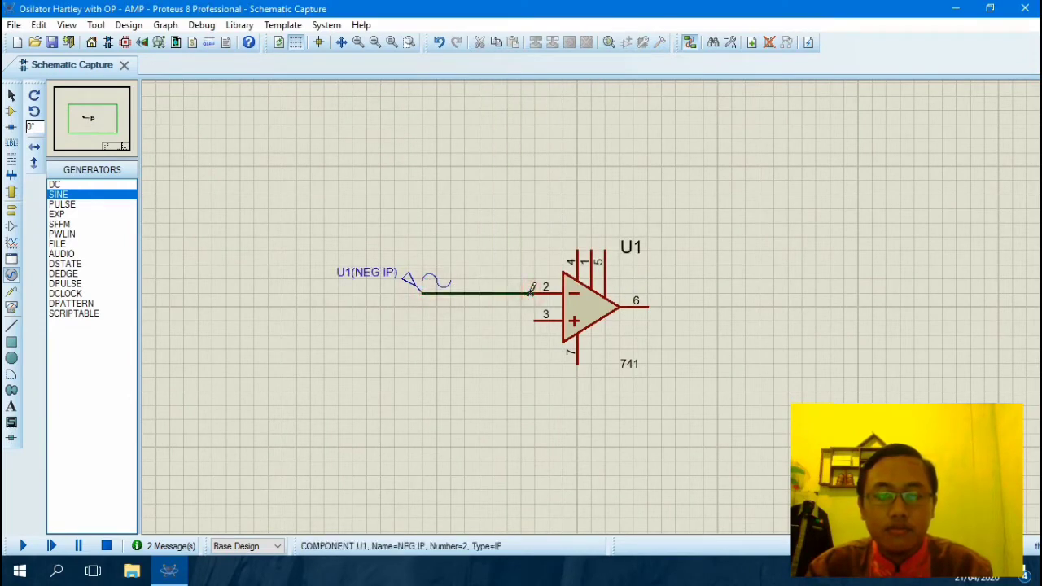
# Place a GROUND terminal below the sine generator and wire it to the op-amp's non-inverting input, pin 3.
pyautogui.click(11, 210)
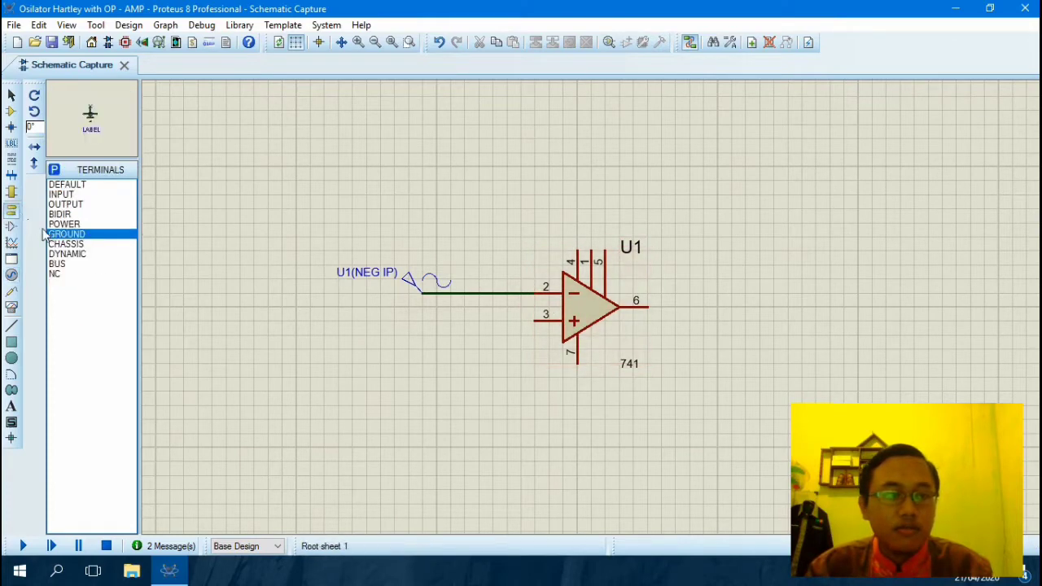
pyautogui.click(450, 352)
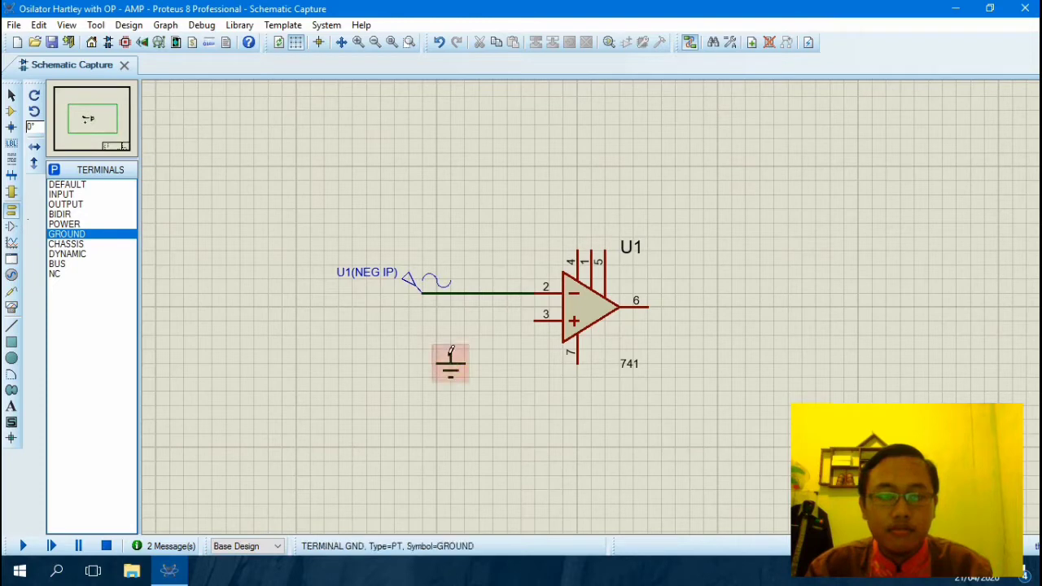
pyautogui.click(451, 350)
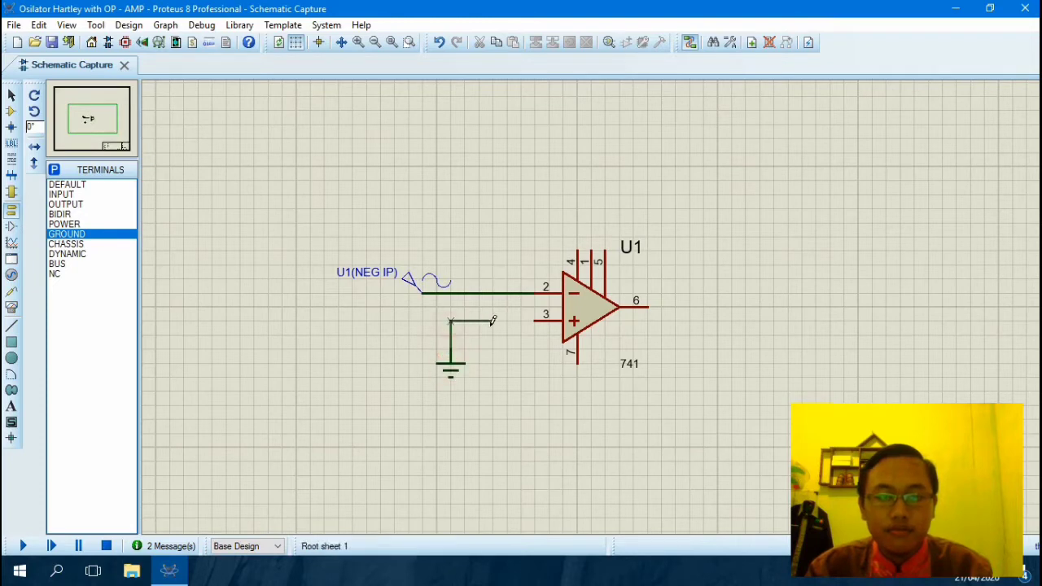
pyautogui.click(534, 321)
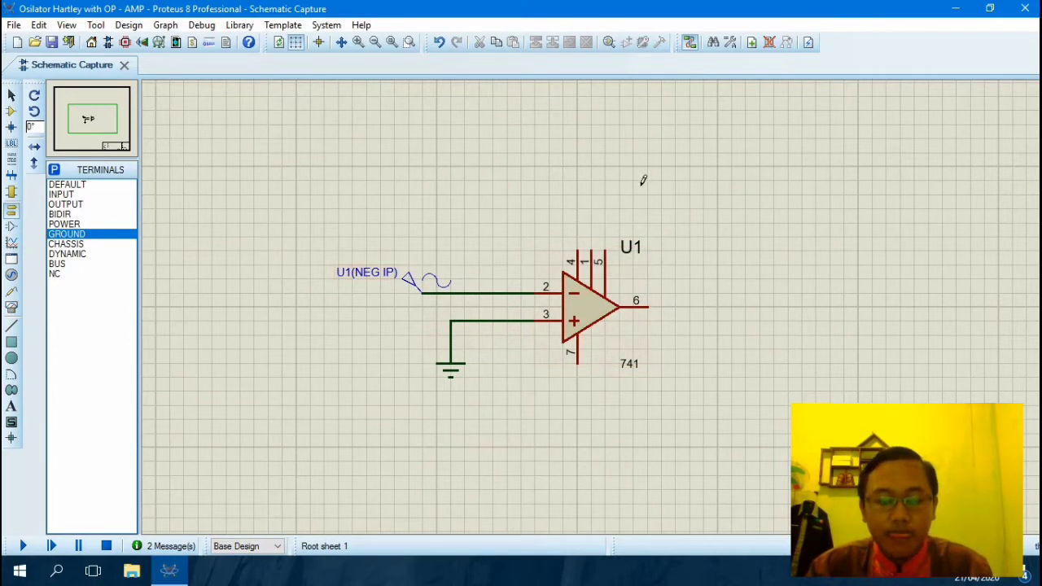
pyautogui.click(650, 307)
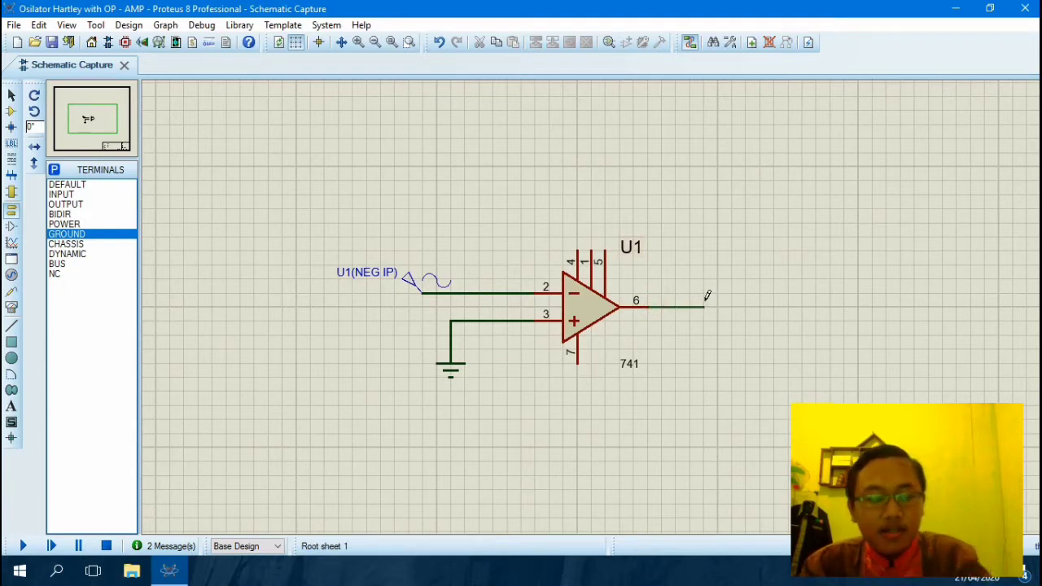
pyautogui.rightClick(707, 296)
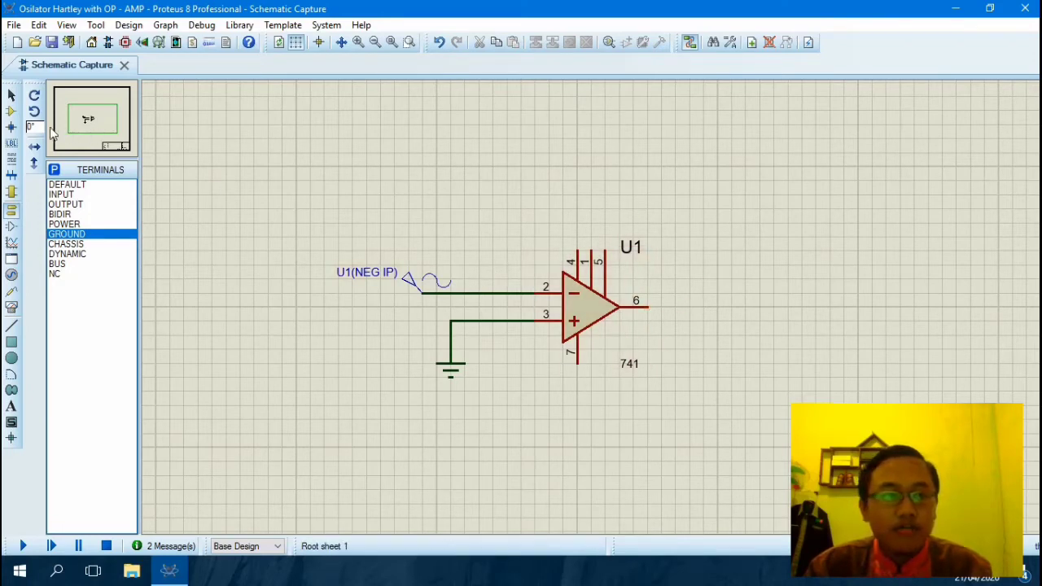
# Replace the wire between the sine generator and op-amp pin 2 with a series RES resistor wired at both ends.
pyautogui.click(12, 110)
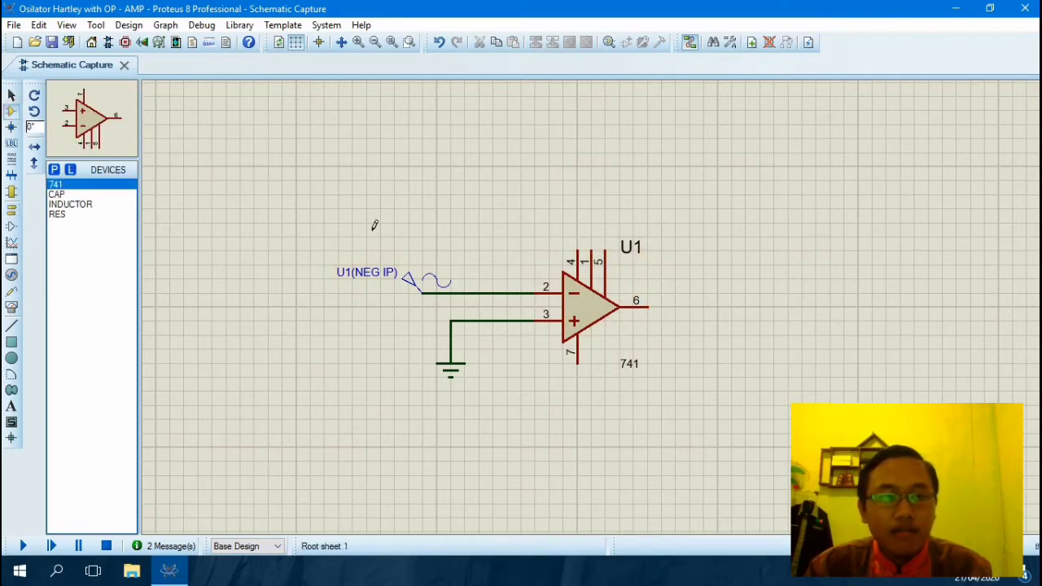
pyautogui.rightClick(485, 292)
pyautogui.click(537, 334)
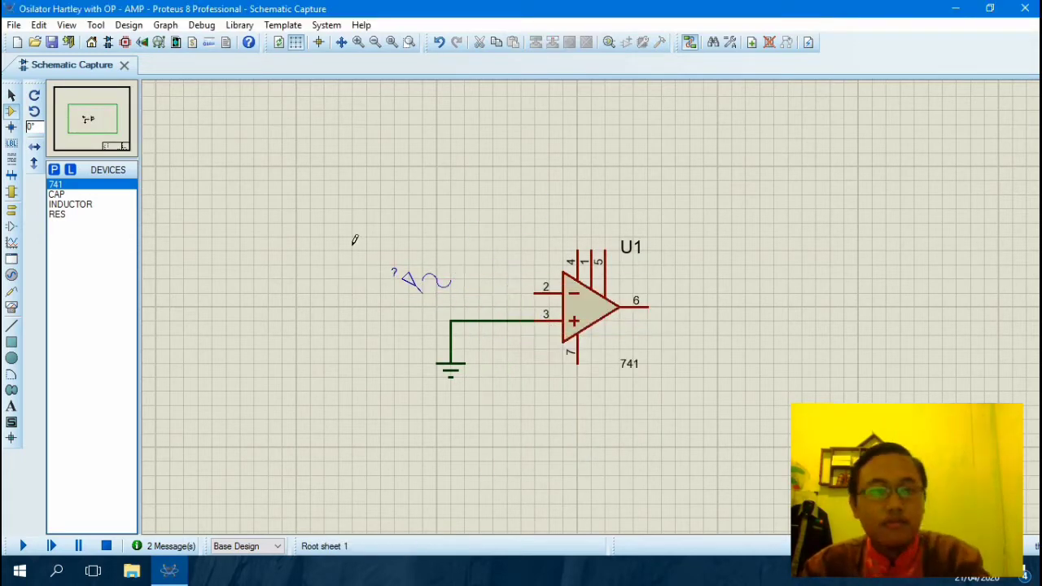
pyautogui.click(85, 216)
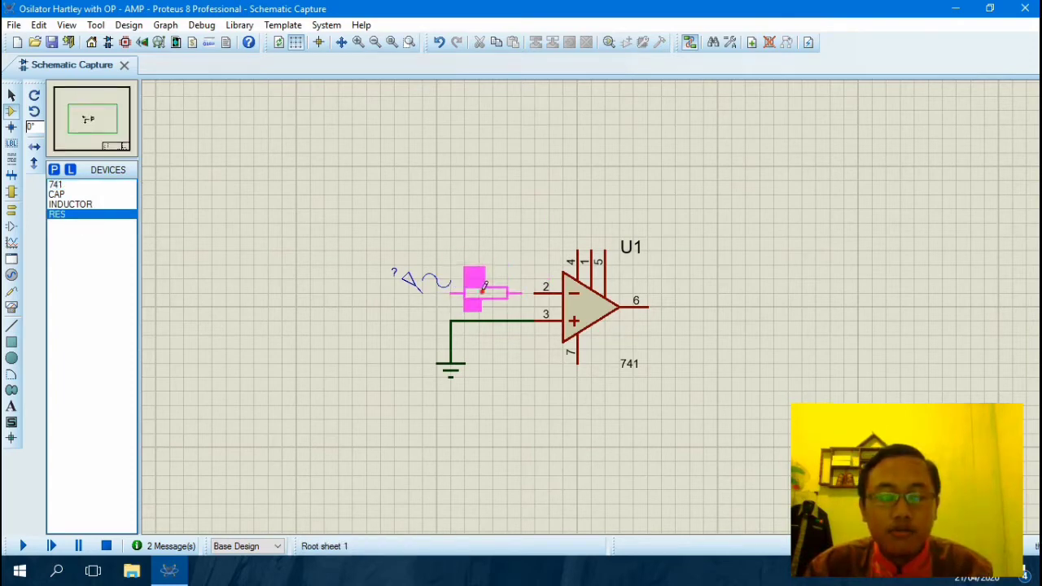
pyautogui.click(483, 289)
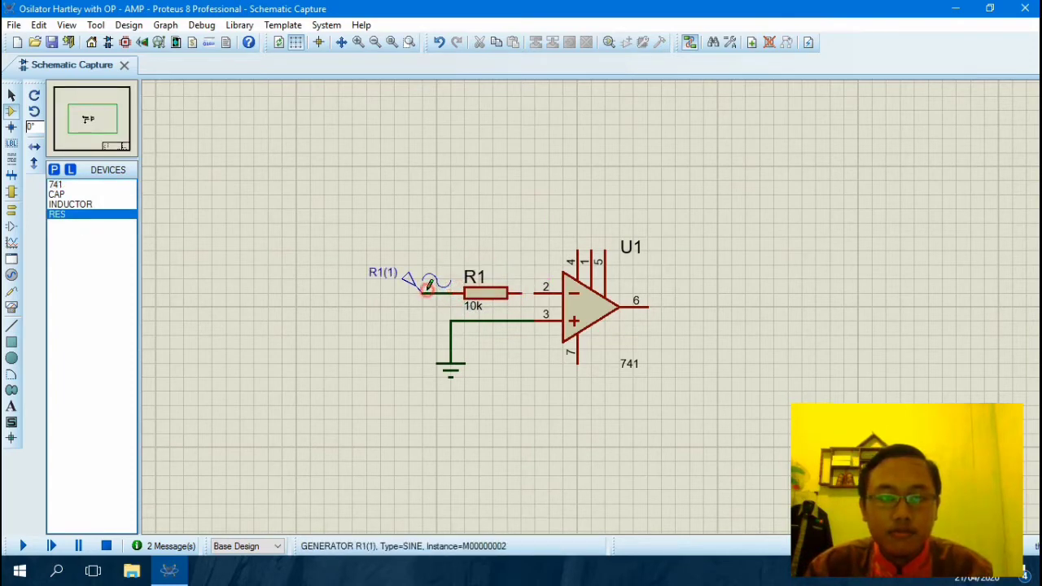
pyautogui.click(522, 290)
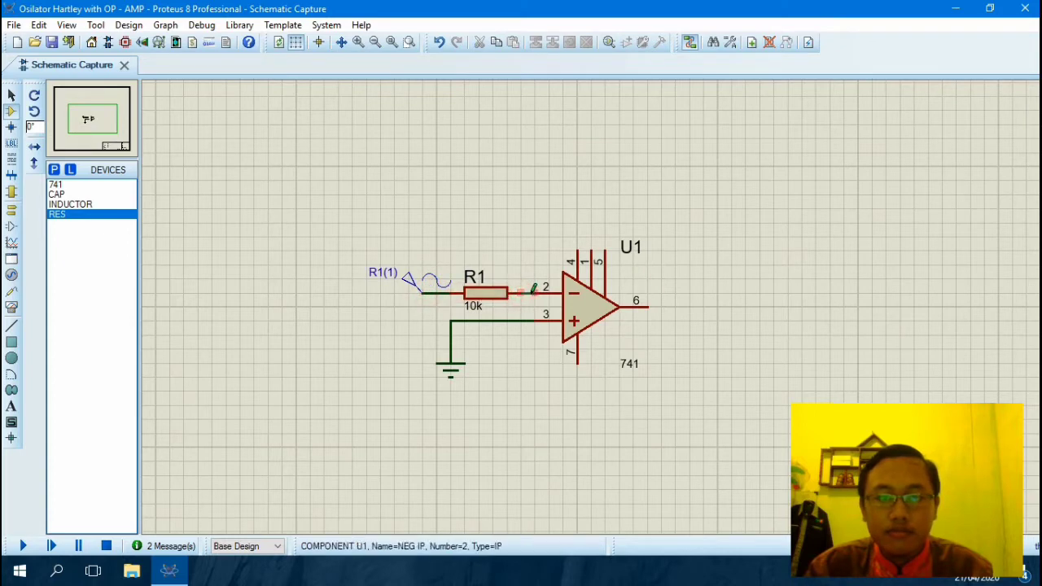
pyautogui.click(539, 292)
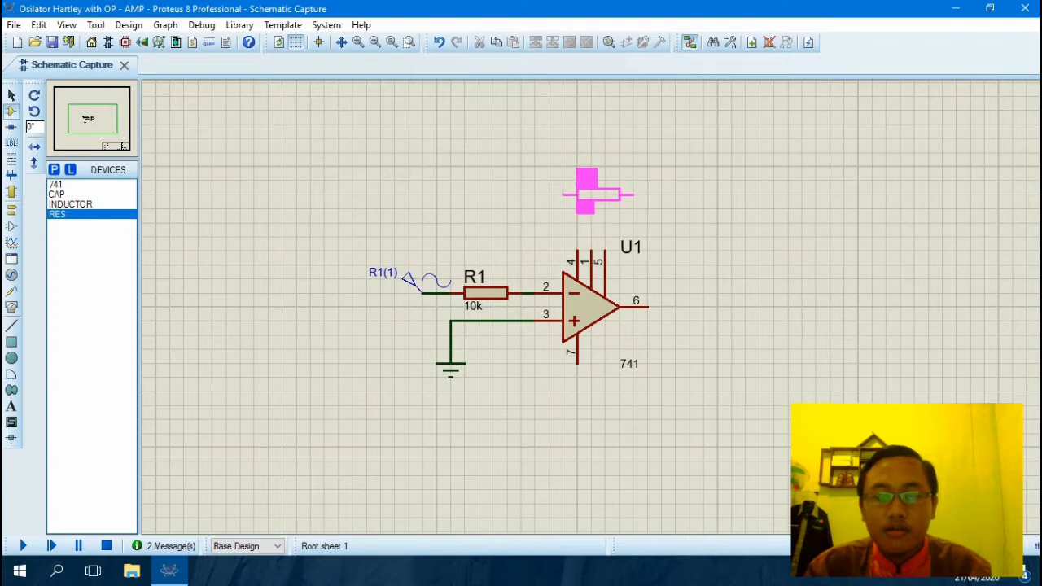
# Place a second RES resistor above the op-amp and wire it as feedback between pin 2 and output pin 6.
pyautogui.click(599, 194)
pyautogui.click(563, 194)
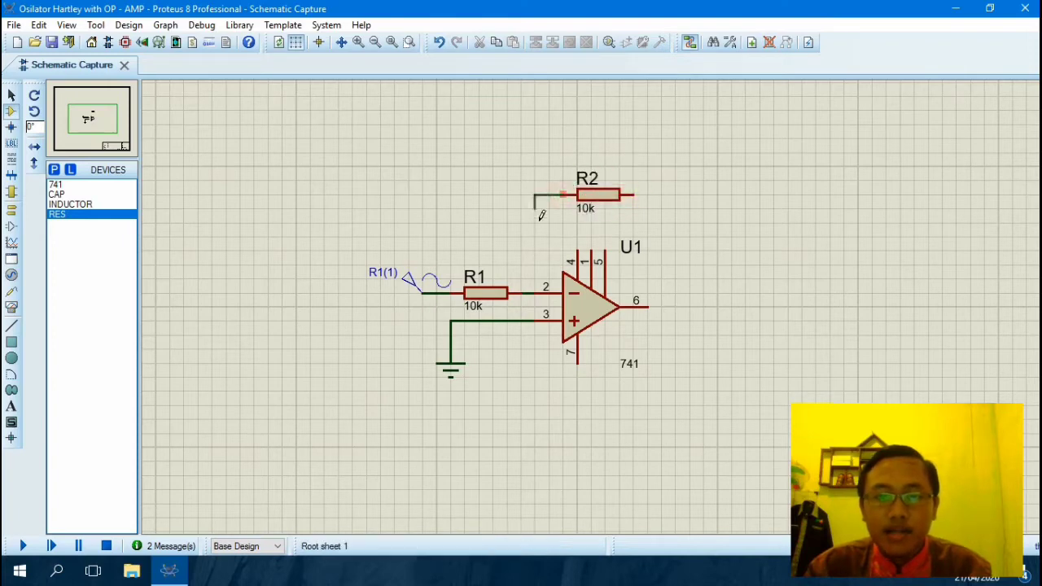
pyautogui.click(534, 292)
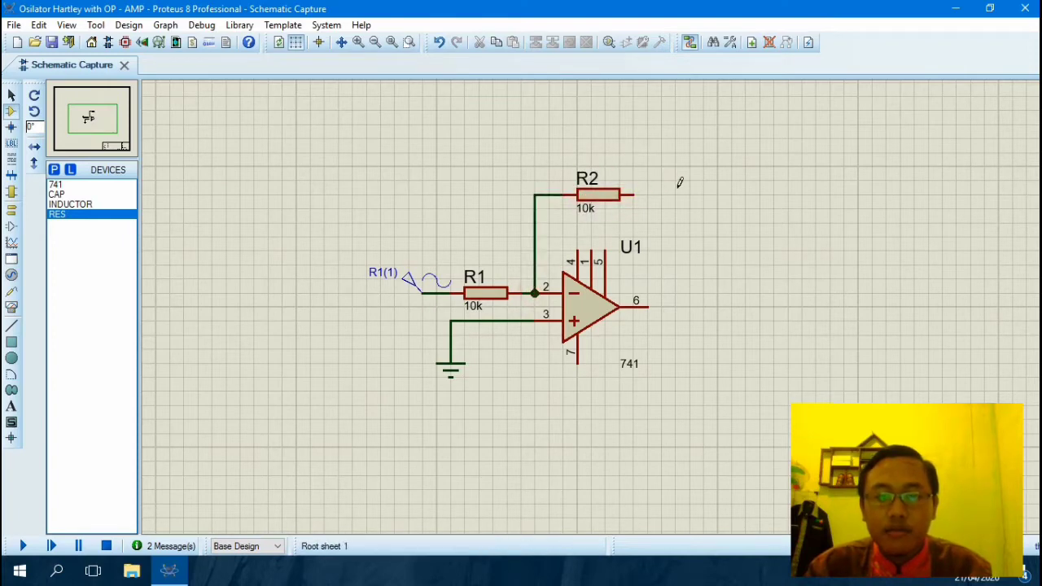
pyautogui.click(633, 193)
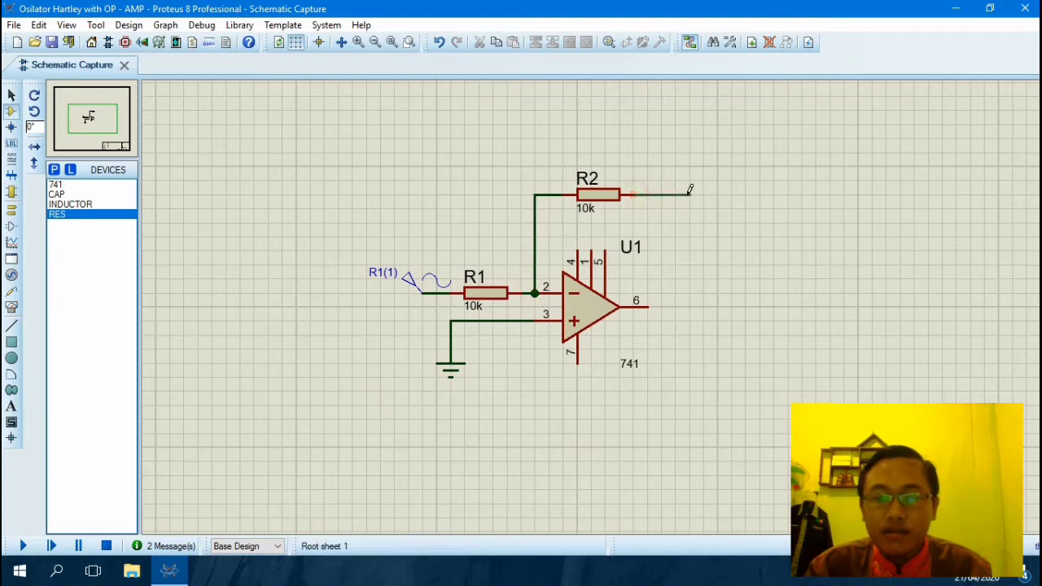
pyautogui.click(689, 195)
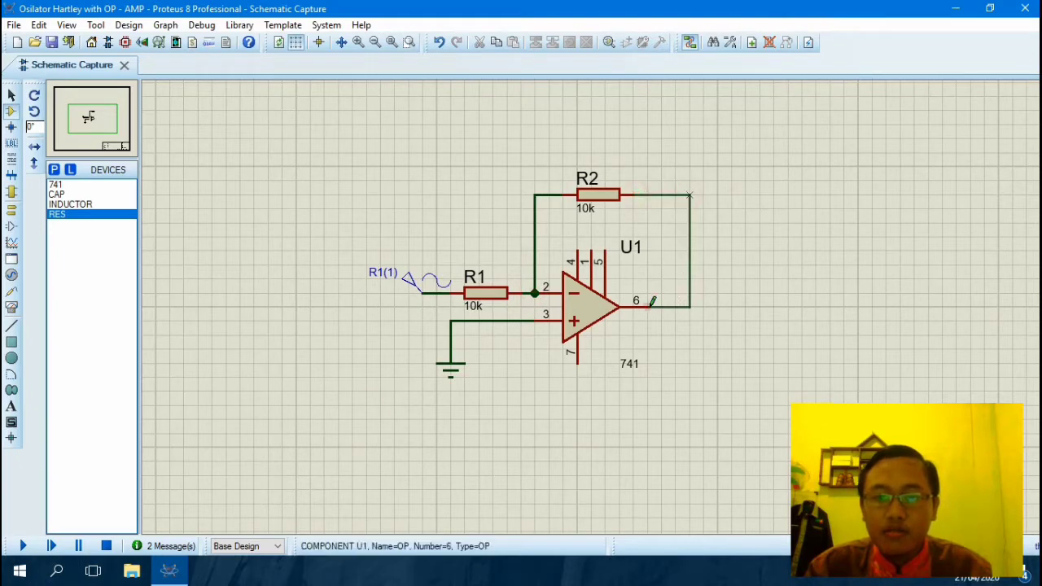
pyautogui.click(648, 305)
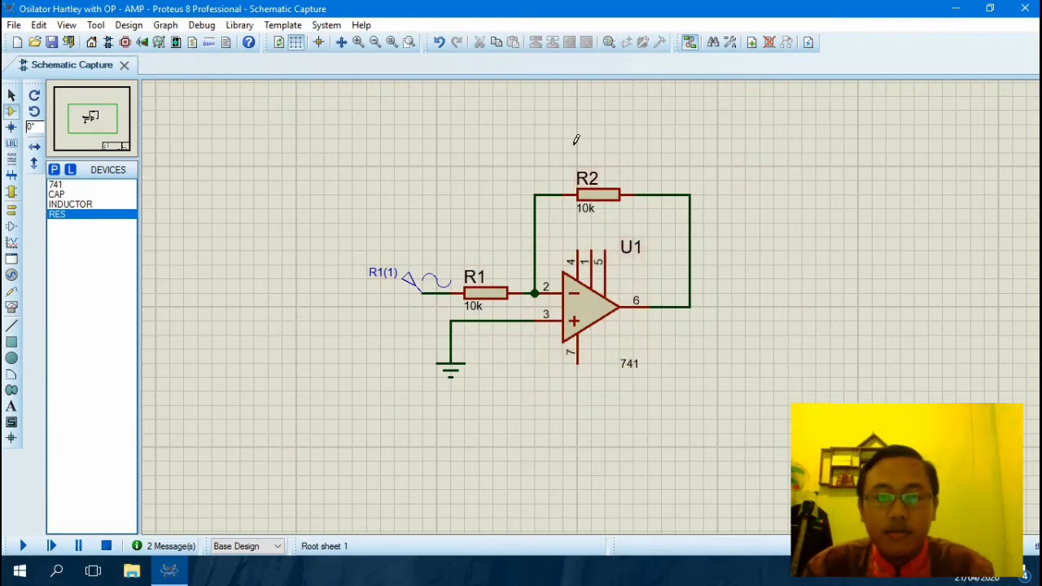
# Rename the input resistor as RIN and the feedback resistor as RF.
pyautogui.doubleClick(475, 283)
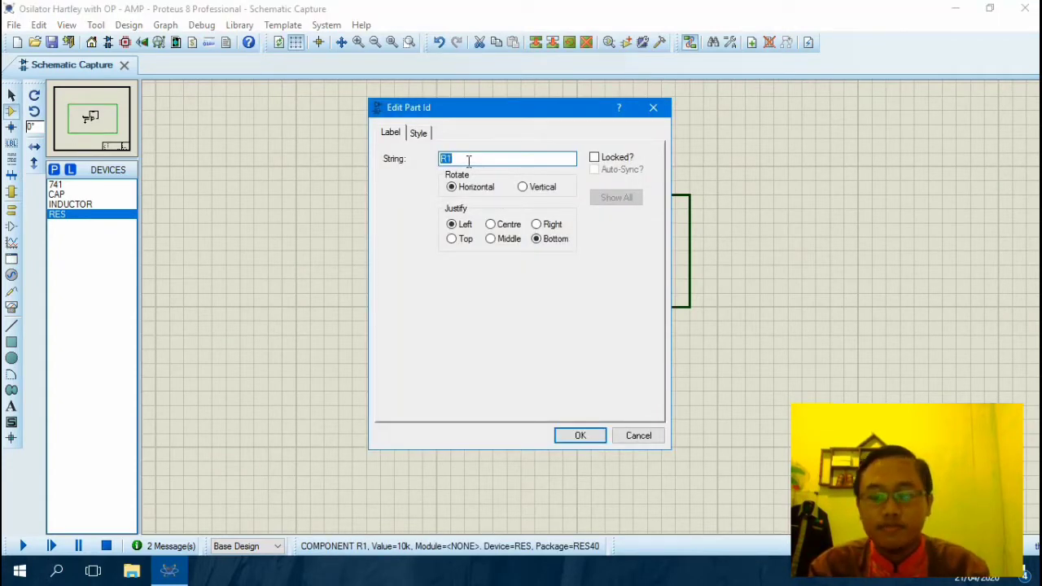
pyautogui.press('BackSpace')
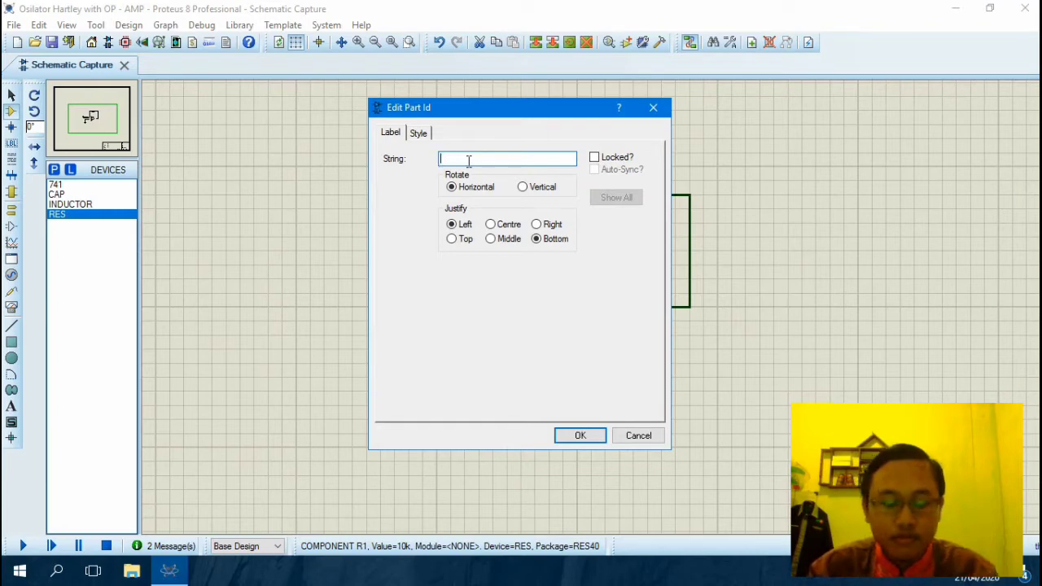
pyautogui.write('RIN')
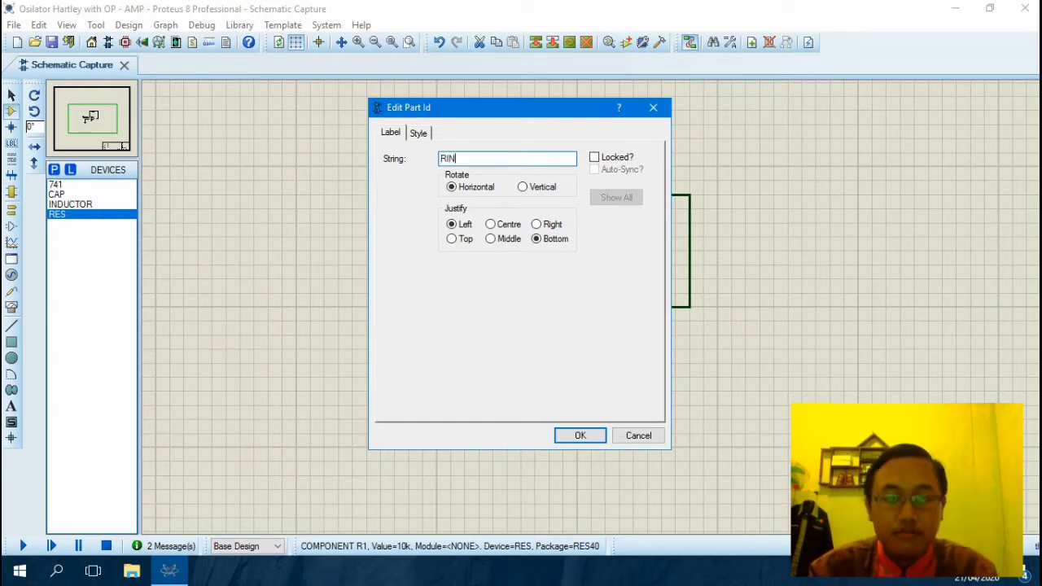
pyautogui.press('Return')
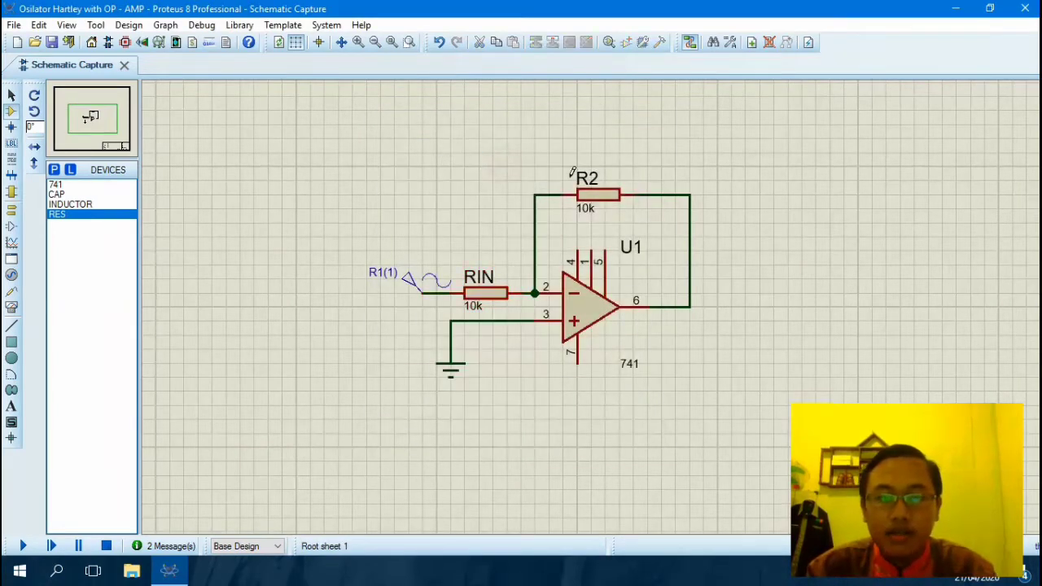
pyautogui.doubleClick(571, 174)
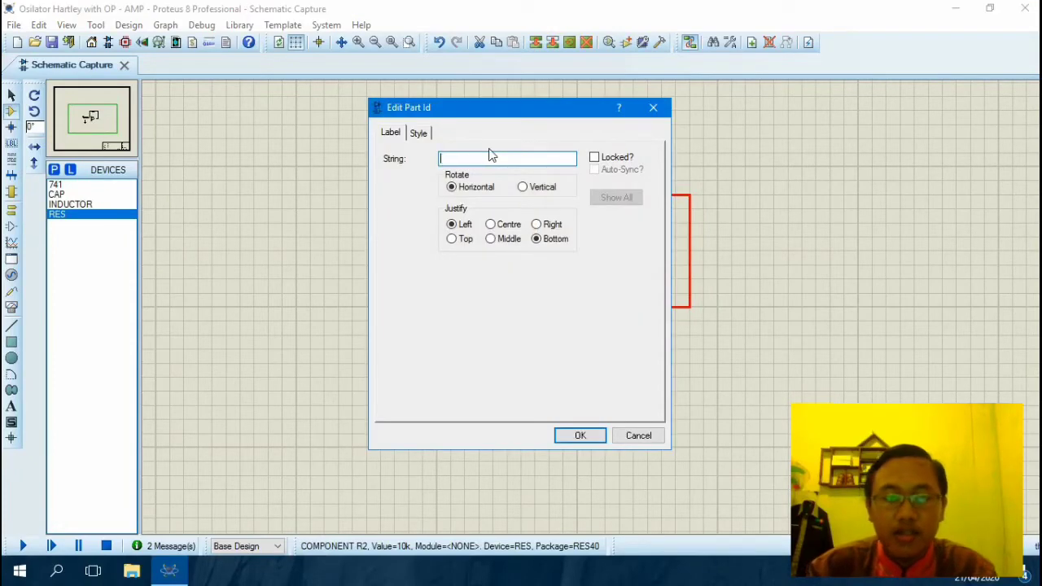
pyautogui.write('RF')
pyautogui.press('Return')
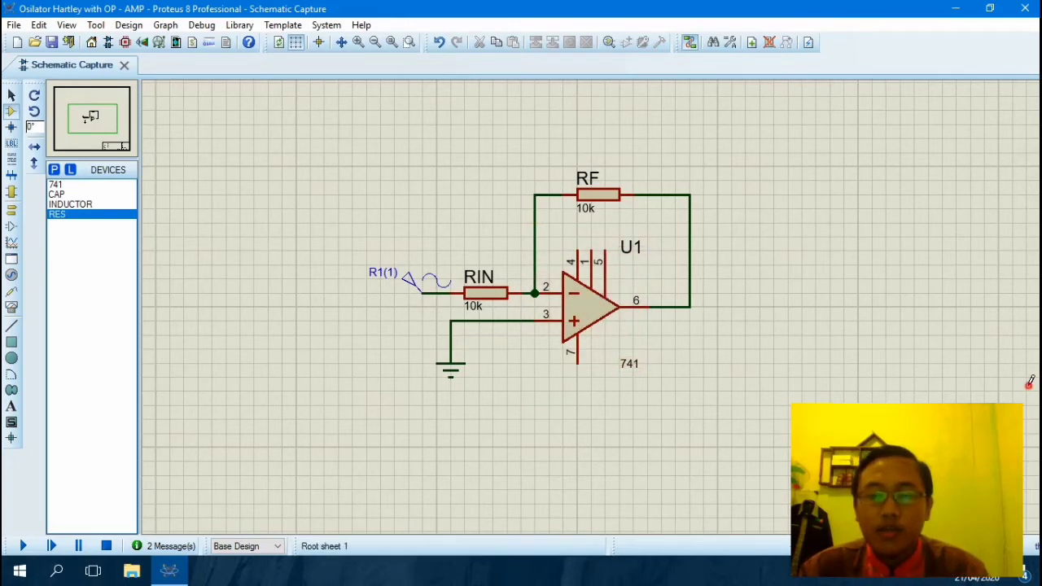
# Set the input sine generator's offset to -1 V and its frequency to 50 Hz.
pyautogui.press('shift')
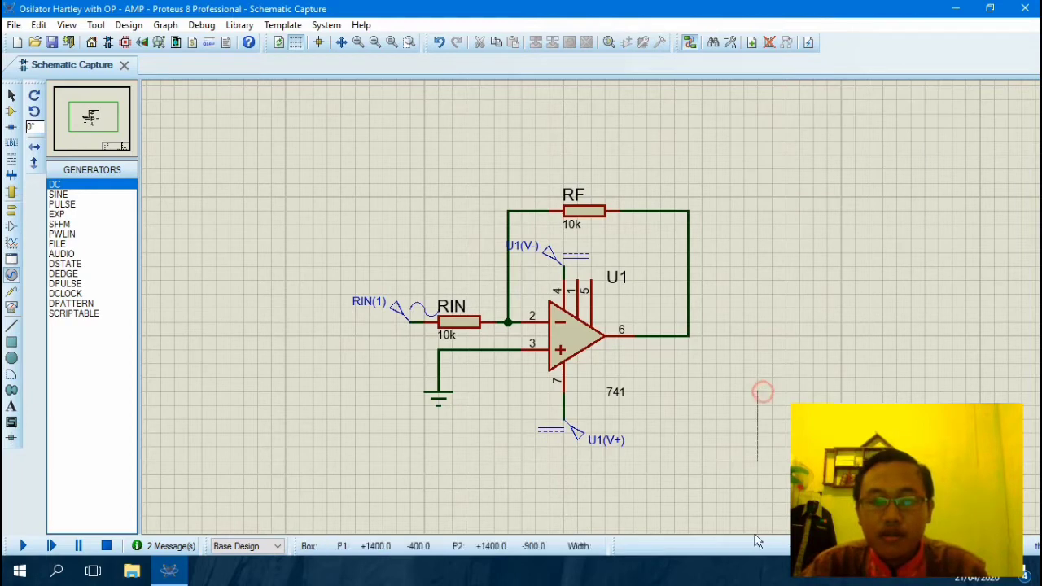
pyautogui.scroll(-1, 757, 519)
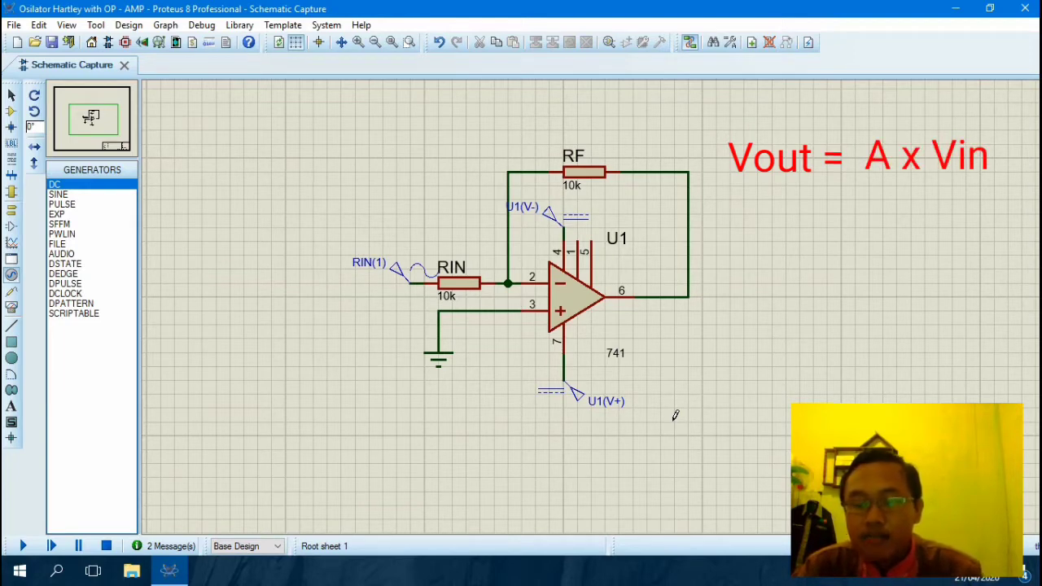
pyautogui.click(402, 281)
pyautogui.click(403, 281)
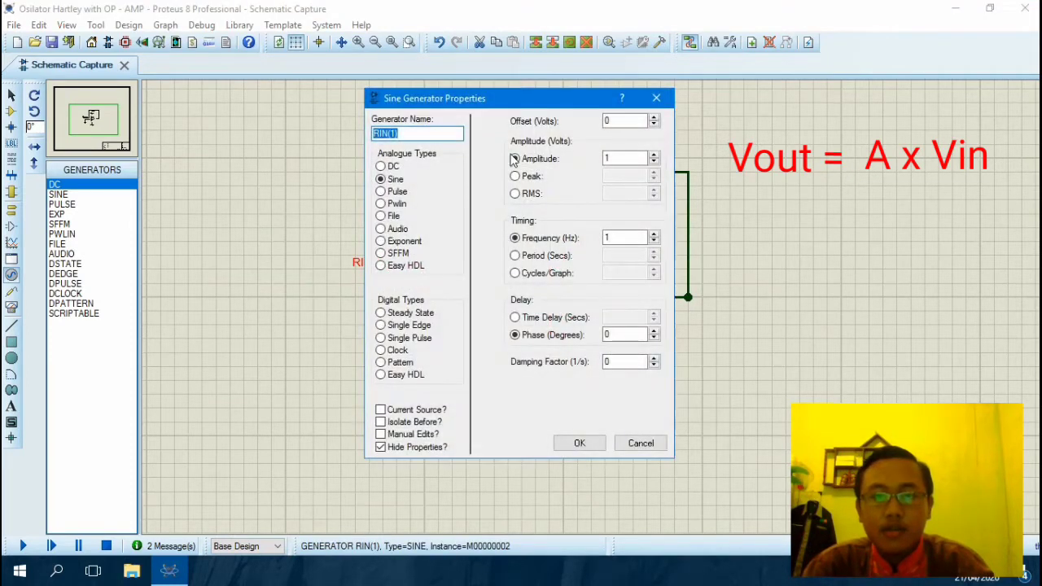
pyautogui.click(629, 120)
pyautogui.press('BackSpace')
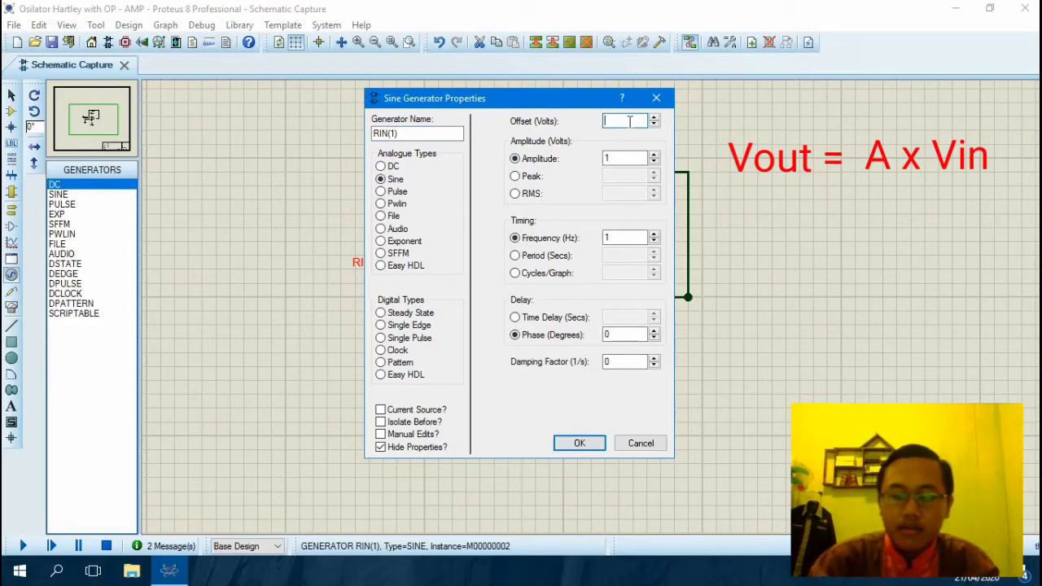
pyautogui.write('-1')
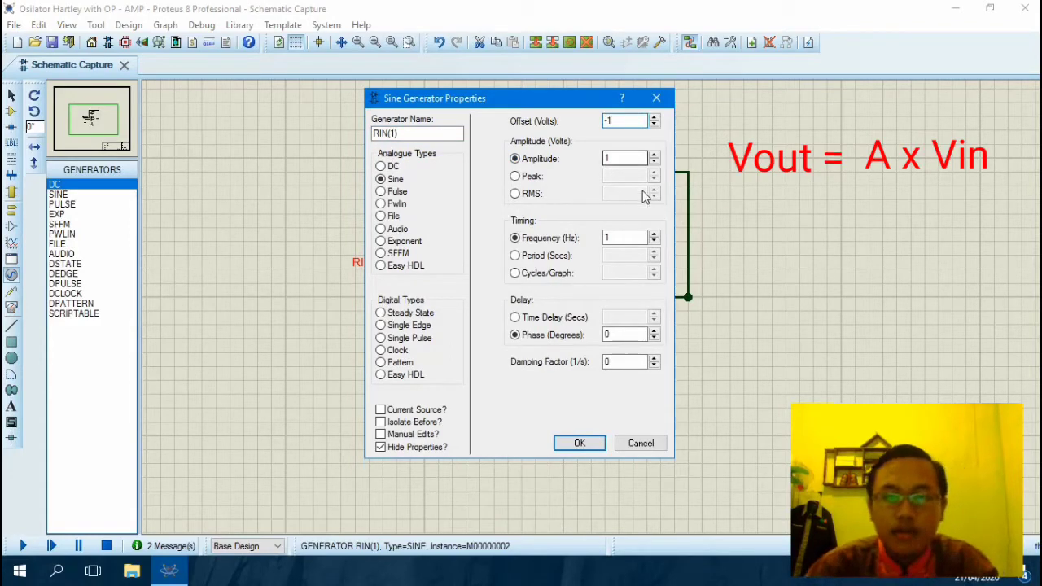
pyautogui.click(630, 236)
pyautogui.press('BackSpace')
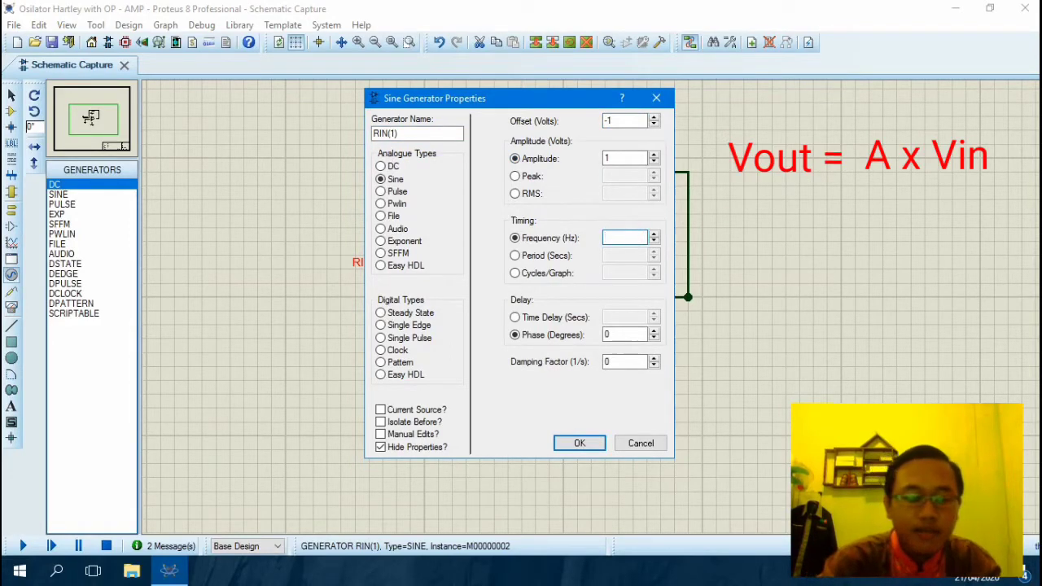
pyautogui.write('50')
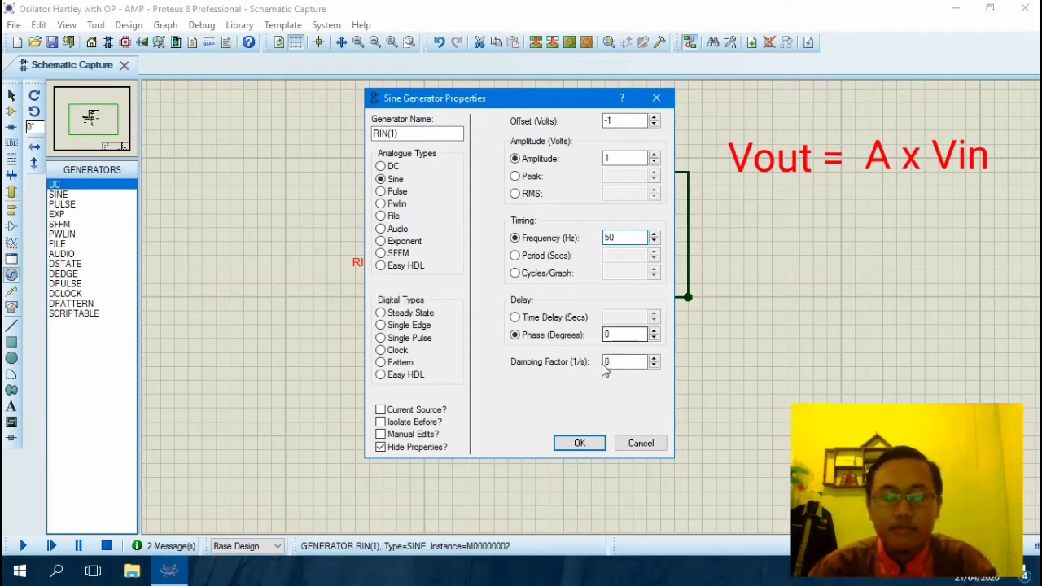
pyautogui.click(599, 444)
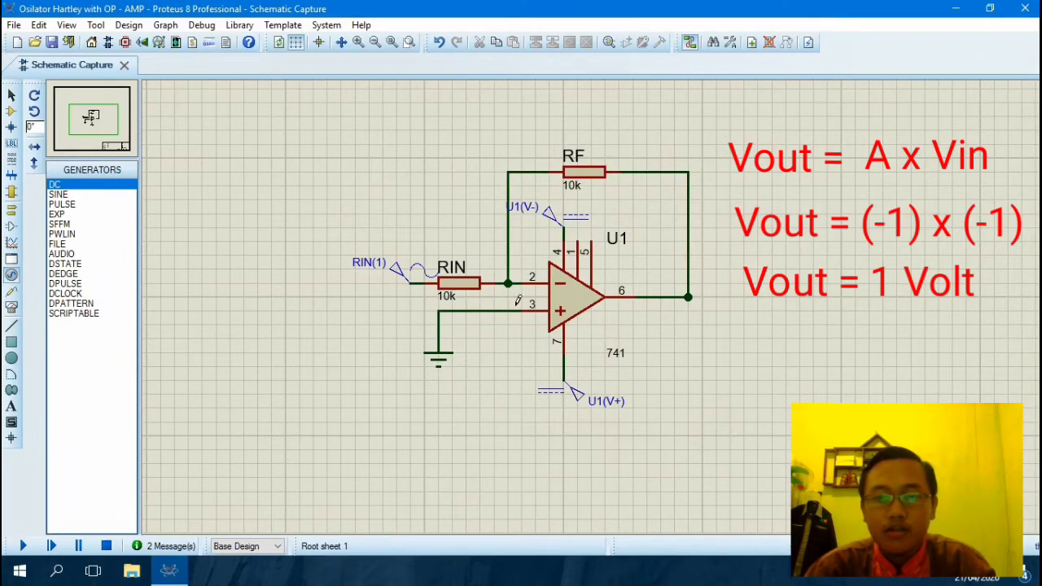
# Place a DC voltmeter beside the op-amp's output and wire its positive terminal to the output node at pin 6.
pyautogui.click(11, 308)
pyautogui.click(80, 255)
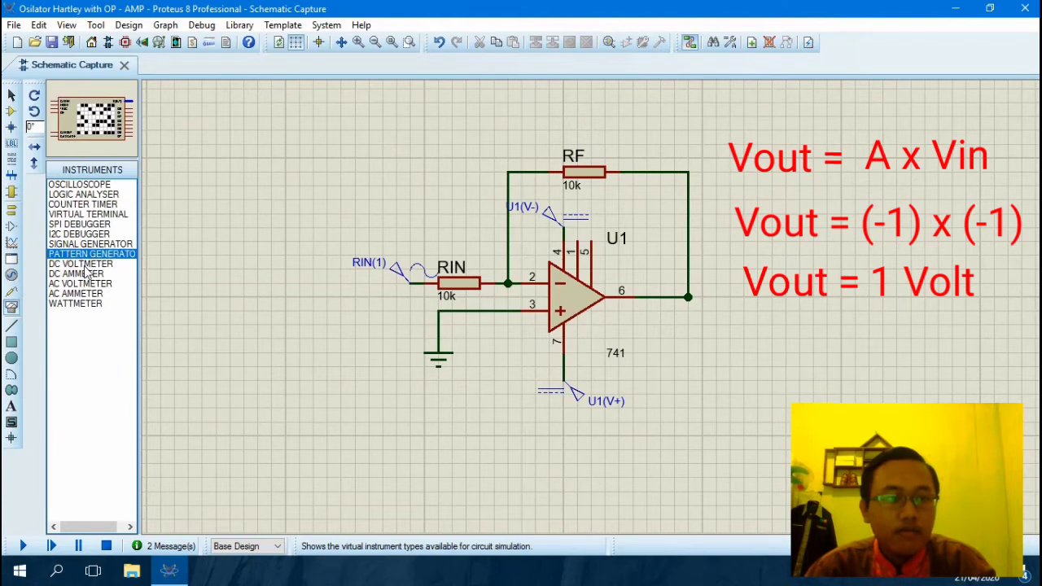
pyautogui.click(81, 265)
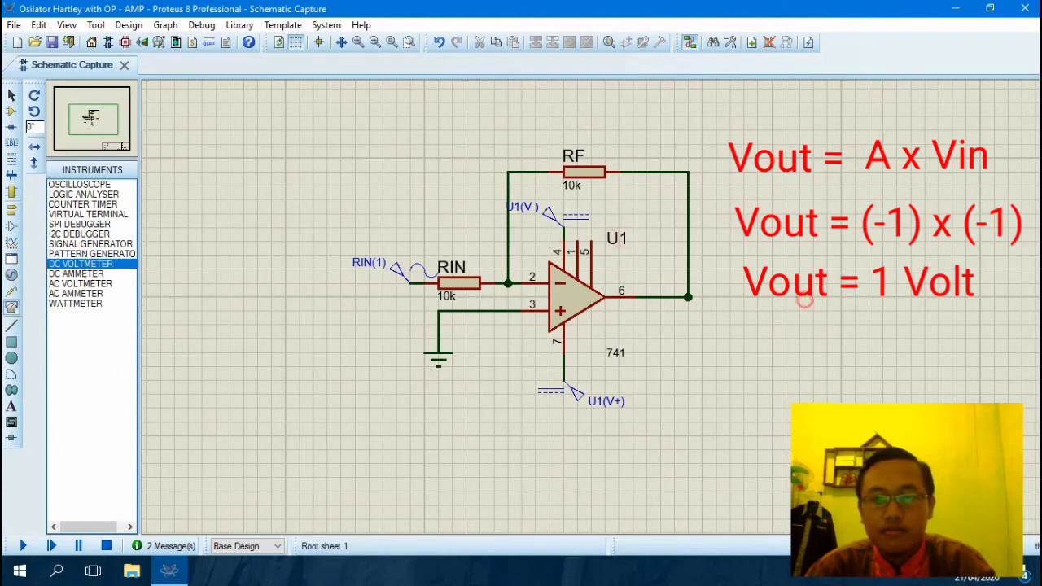
pyautogui.click(730, 352)
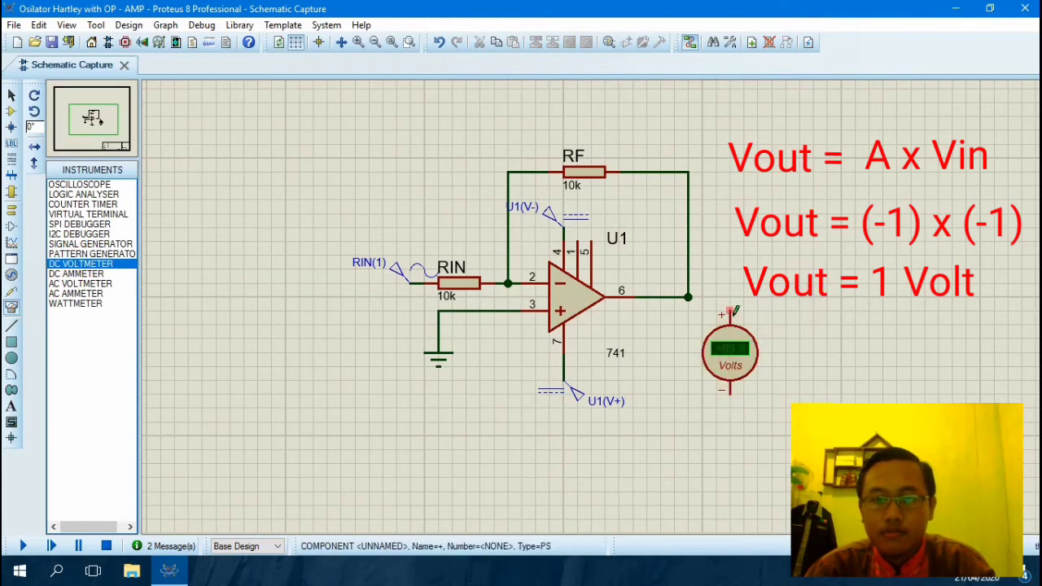
pyautogui.click(731, 311)
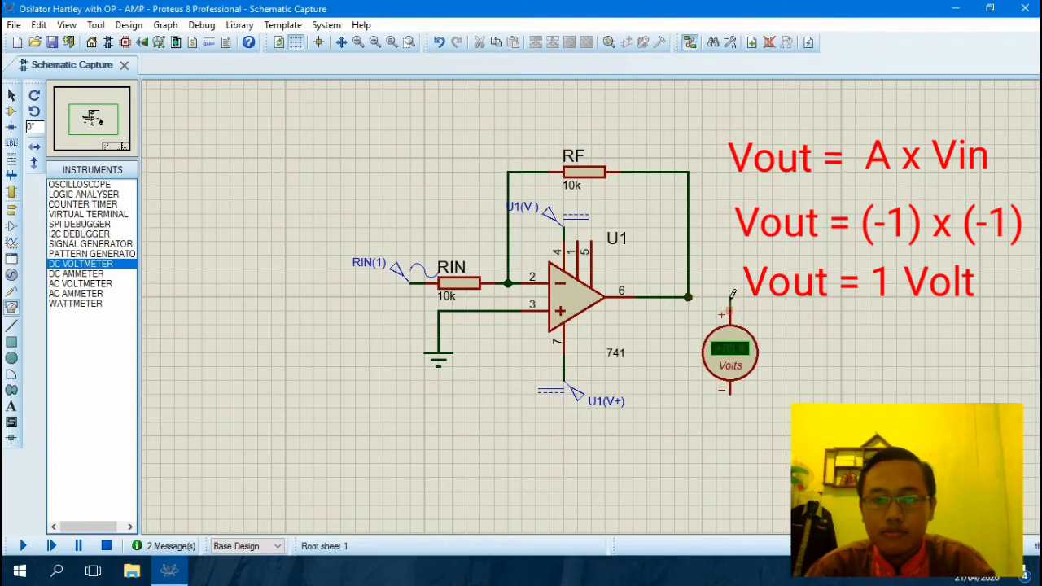
pyautogui.click(690, 297)
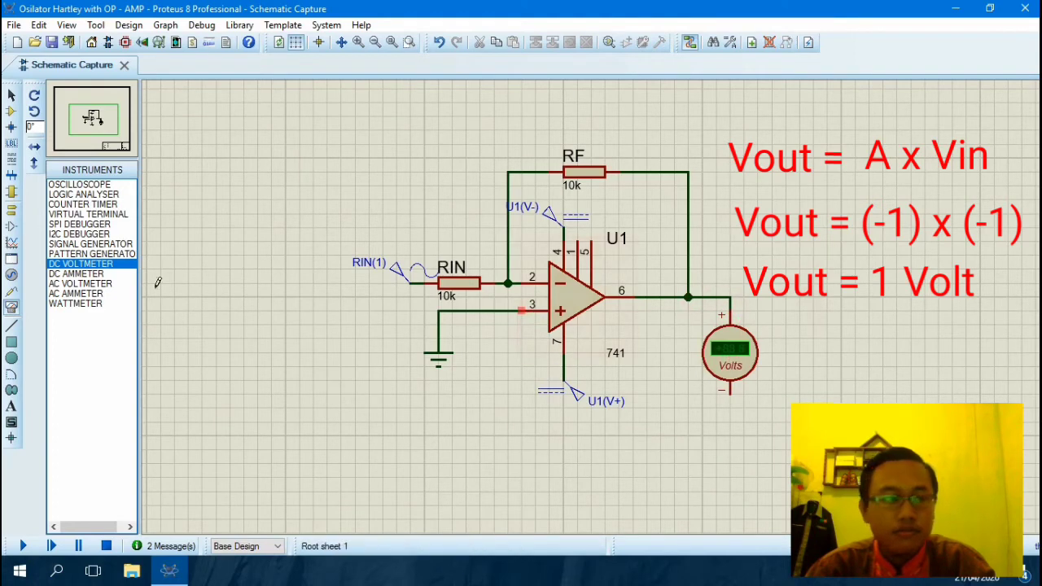
# Ground the voltmeter's negative terminal with a GROUND terminal, and run and stop the simulation to check the output voltage.
pyautogui.click(12, 212)
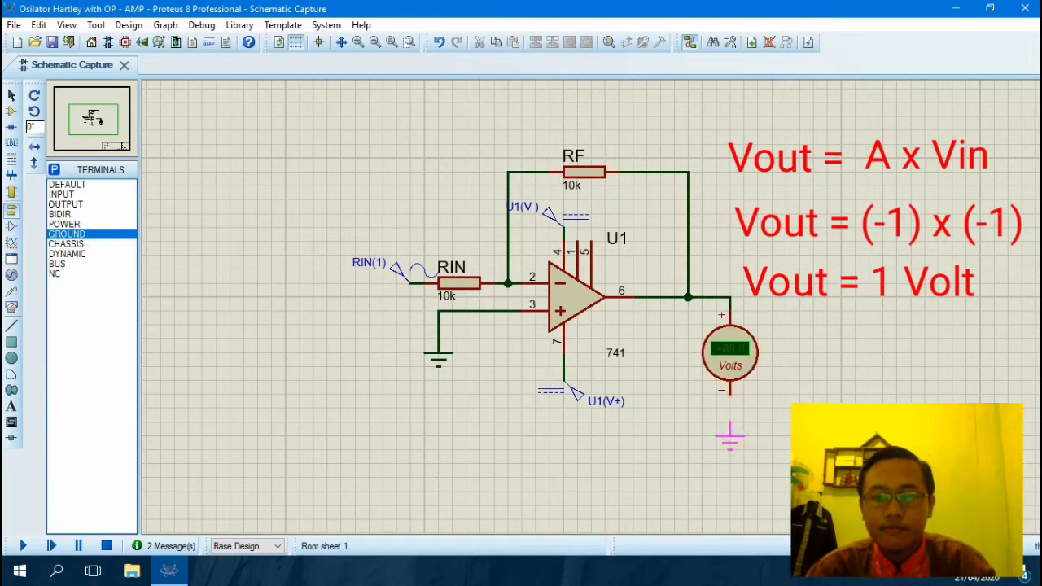
pyautogui.click(730, 417)
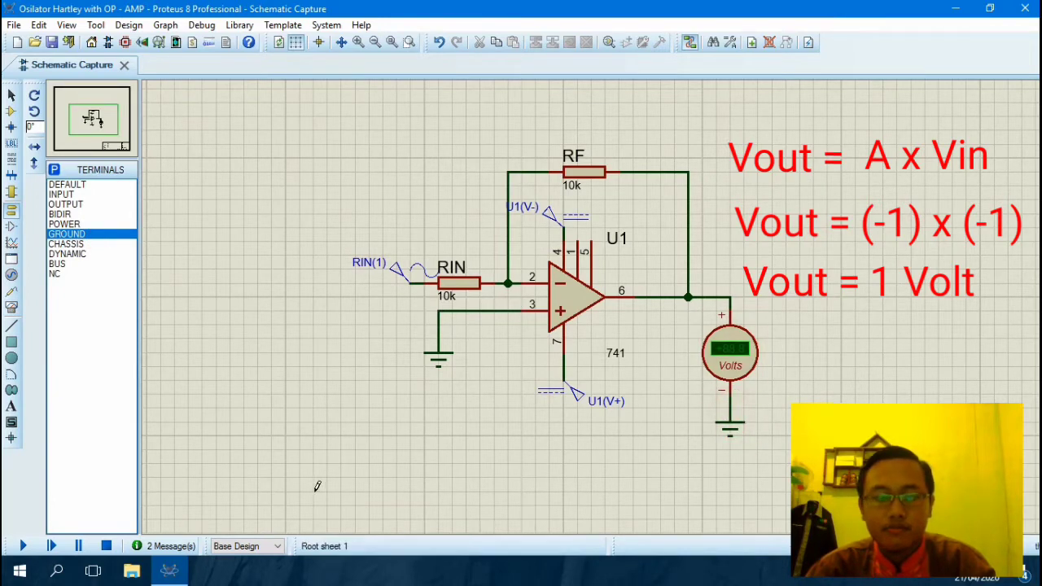
pyautogui.click(24, 541)
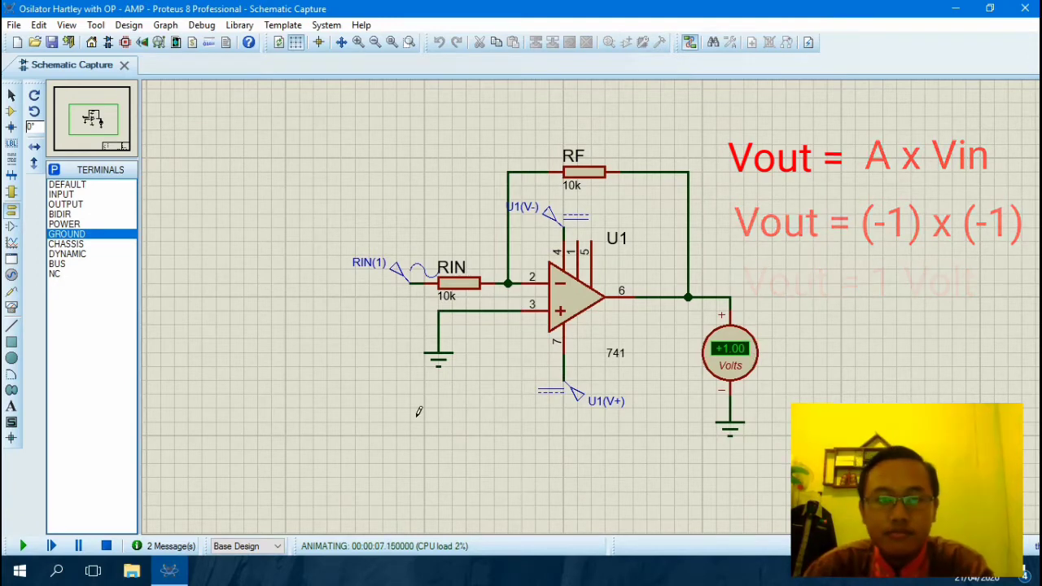
pyautogui.click(107, 546)
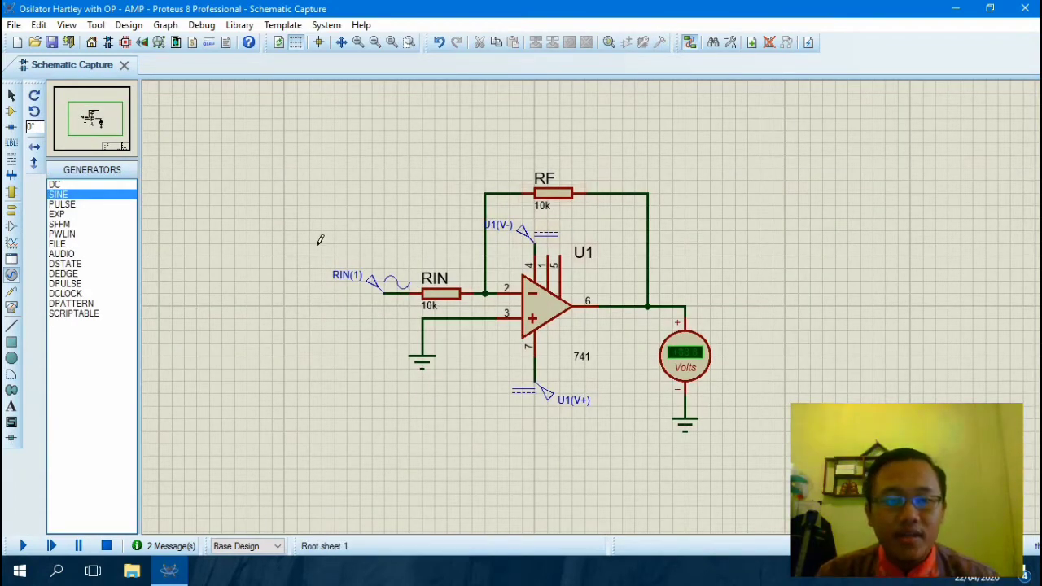
# Delete the sine generator from the input of resistor RIN.
pyautogui.moveTo(309, 256); pyautogui.dragTo(422, 330)
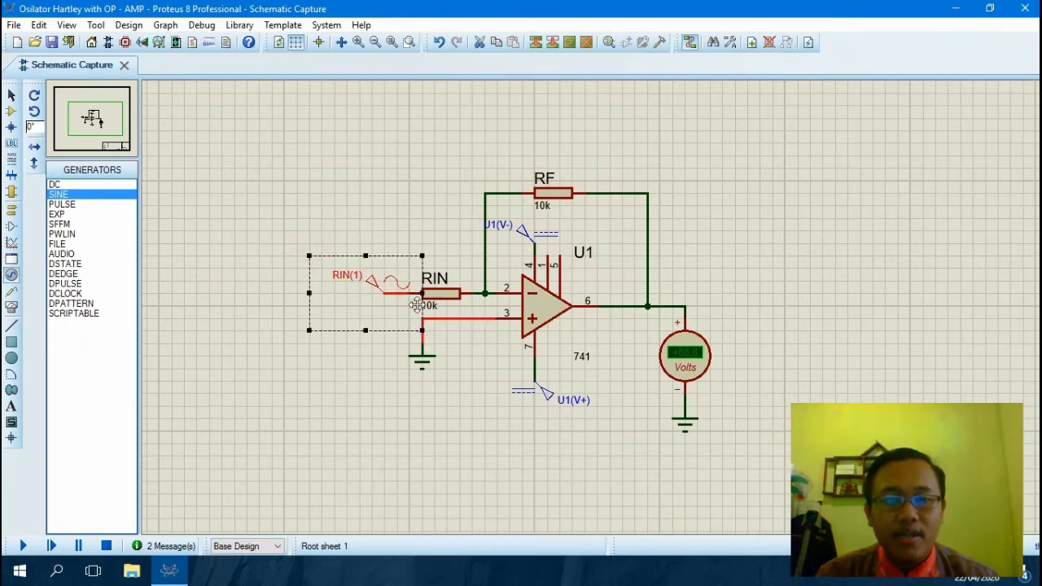
pyautogui.click(422, 226)
pyautogui.click(389, 287)
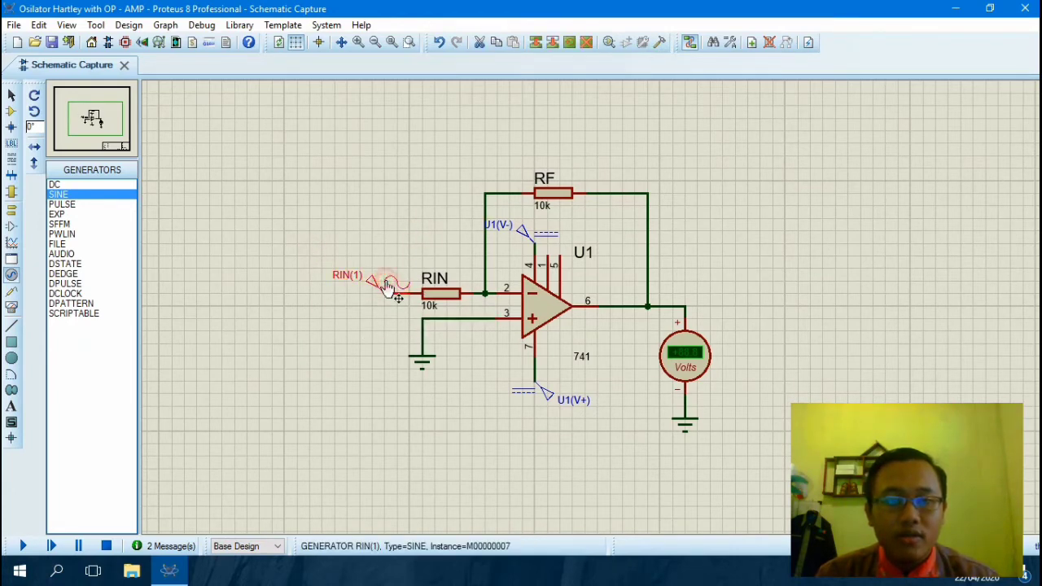
pyautogui.press('Delete')
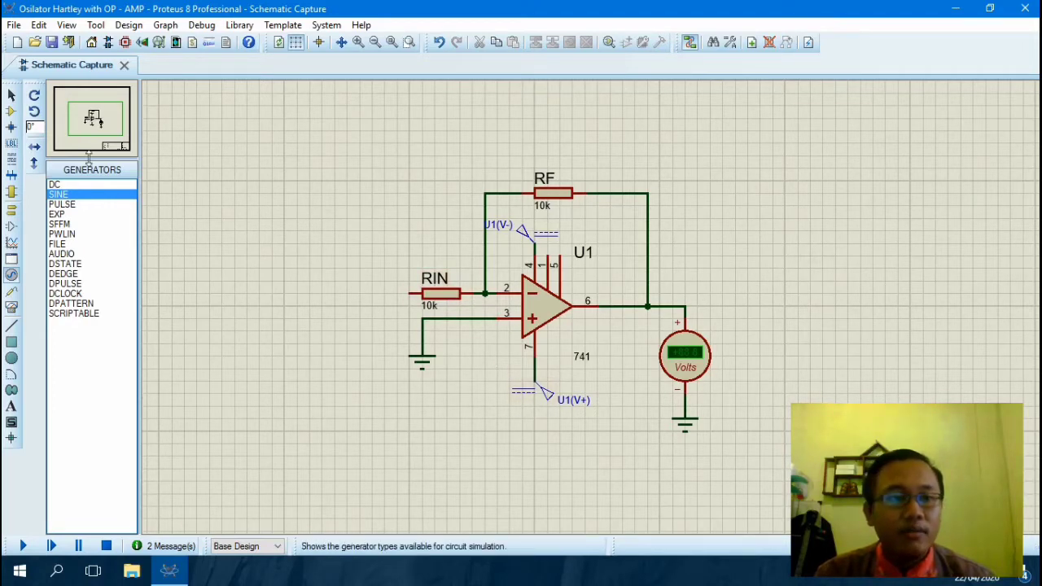
# Place a CAP capacitor below the op-amp stage.
pyautogui.click(12, 113)
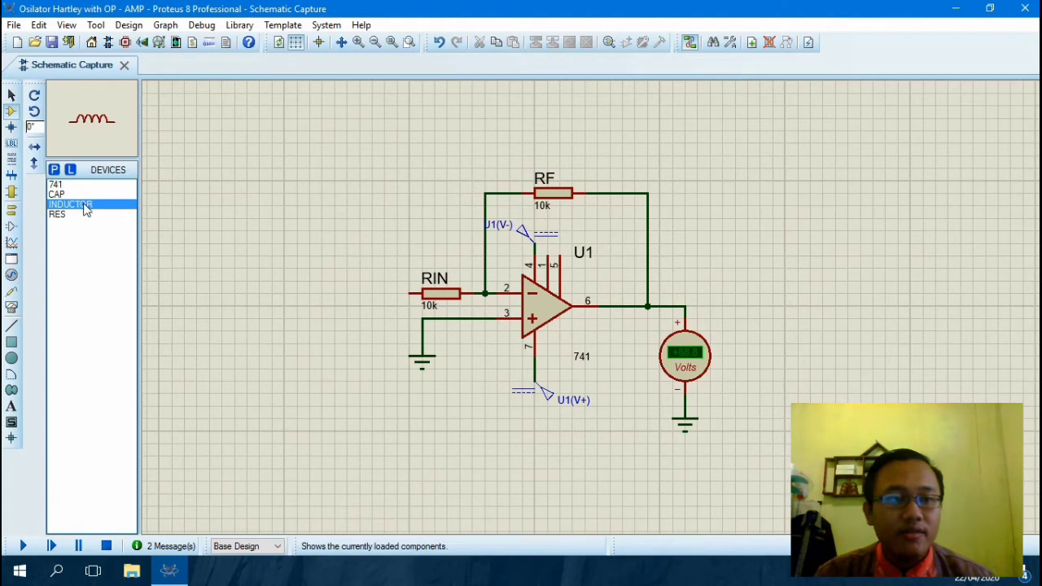
pyautogui.click(59, 194)
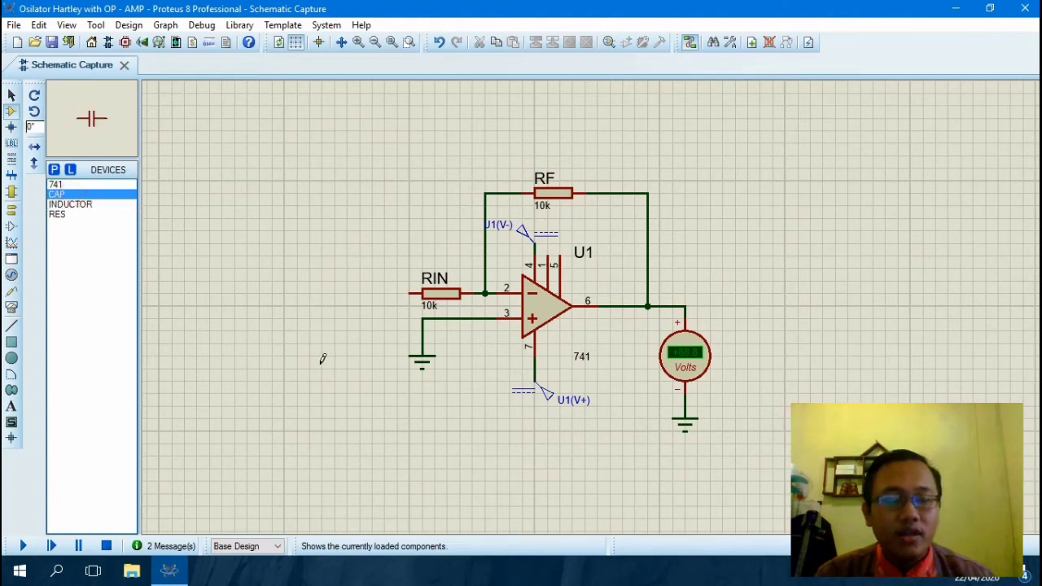
pyautogui.click(463, 453)
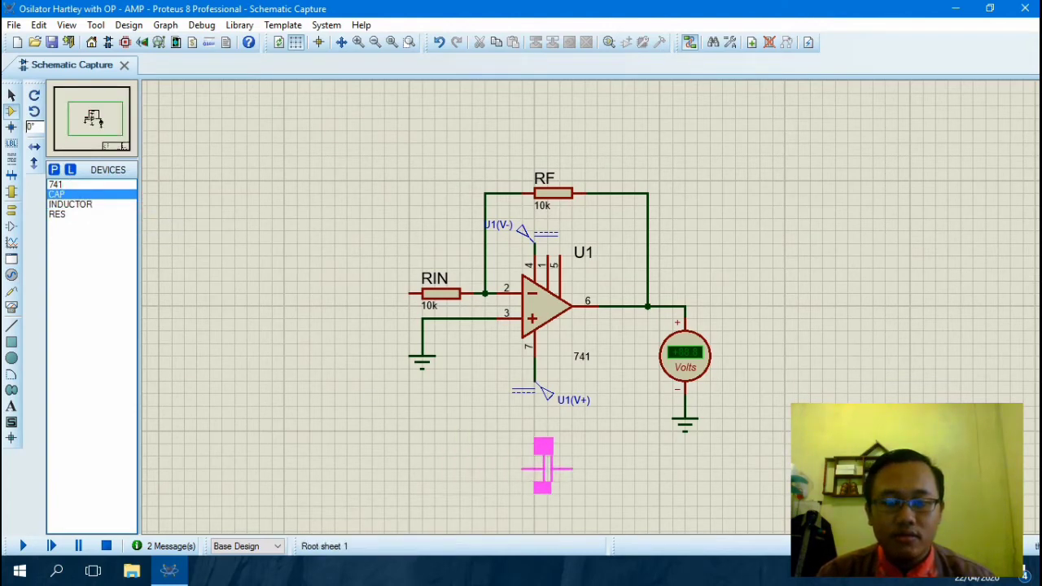
pyautogui.click(534, 468)
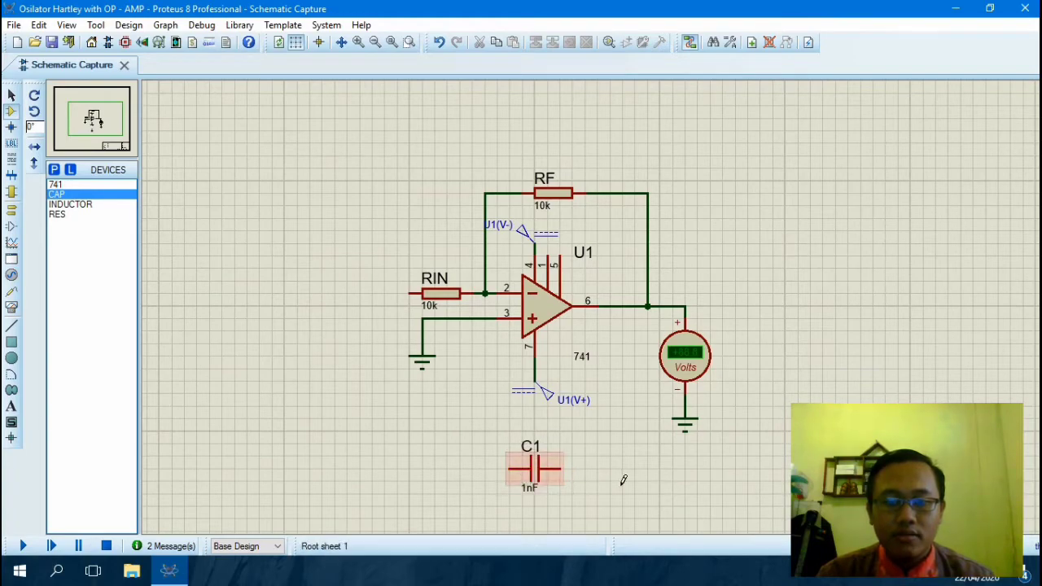
# Place two INDUCTOR components side by side below the capacitor.
pyautogui.click(378, 45)
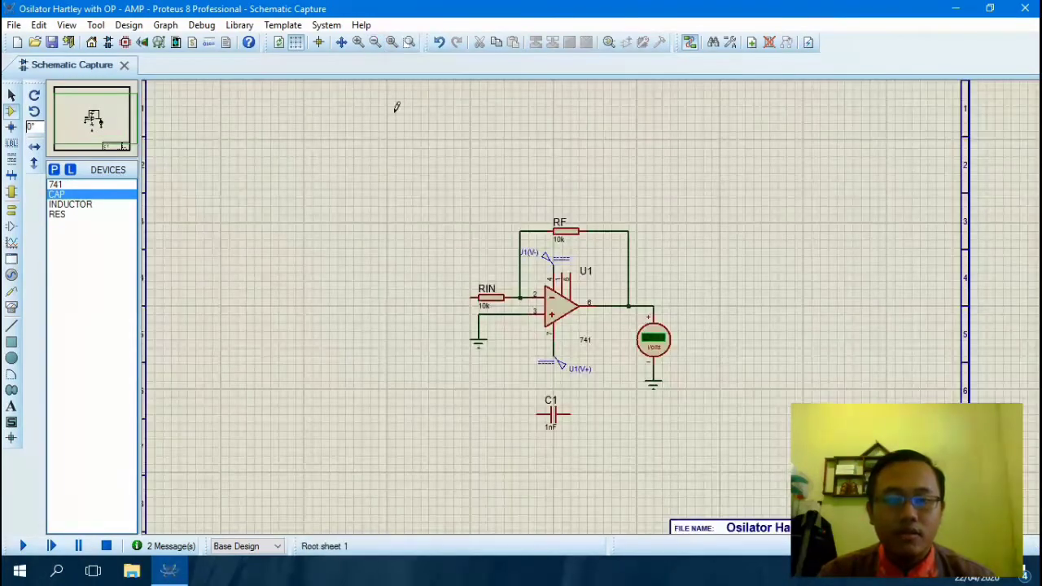
pyautogui.click(86, 204)
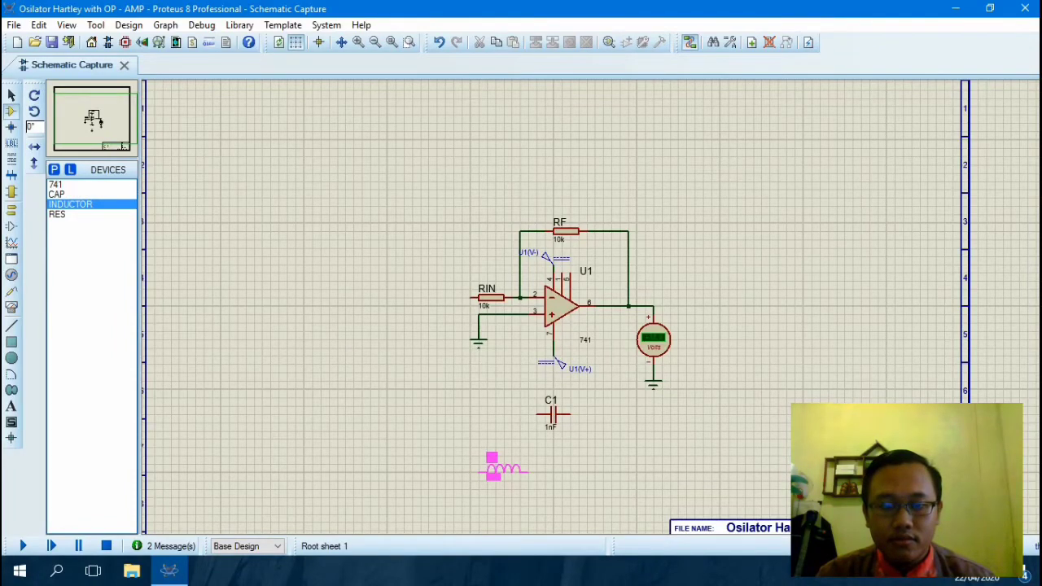
pyautogui.click(503, 470)
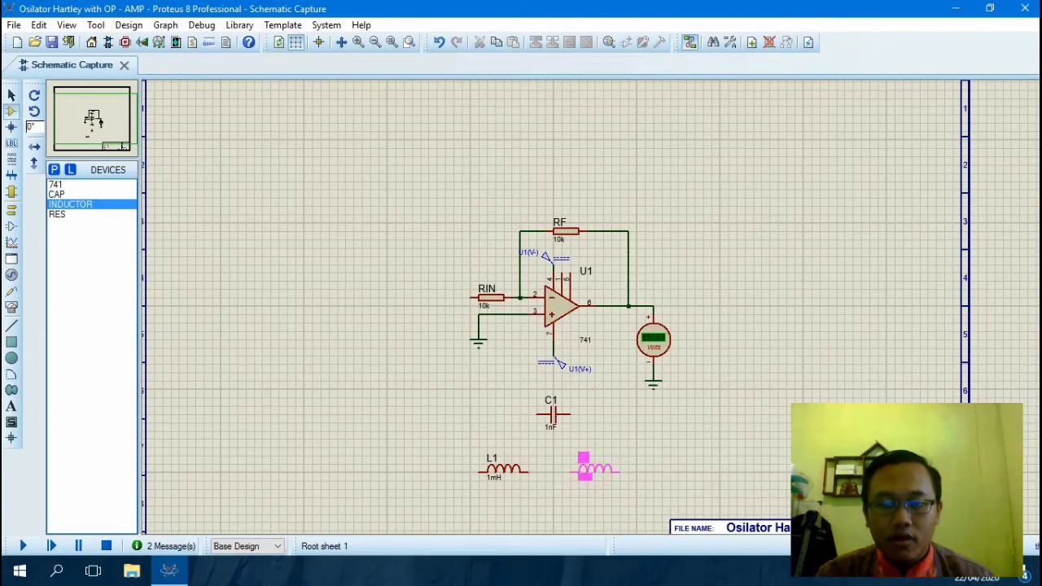
pyautogui.click(583, 460)
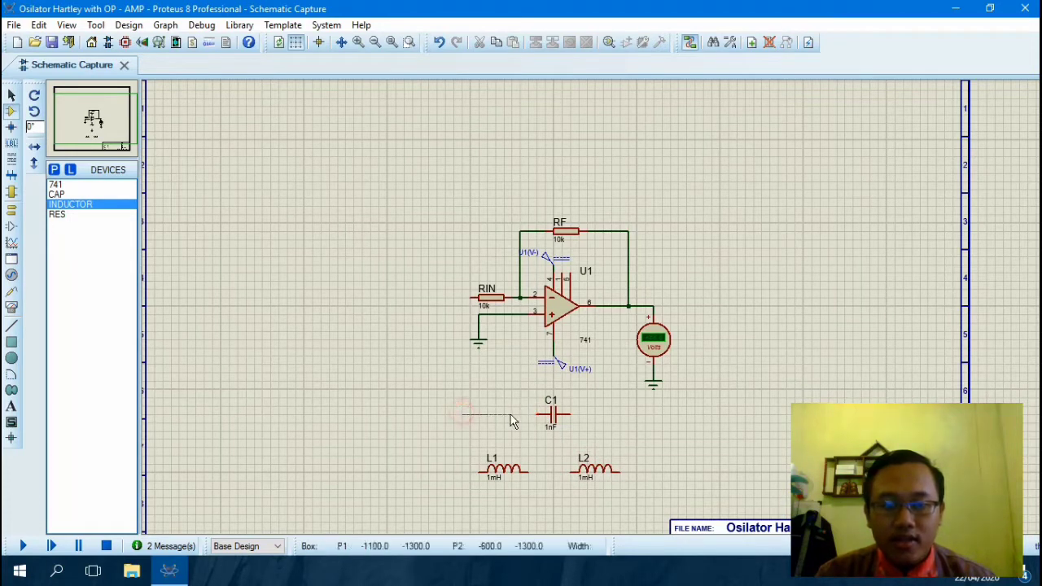
# Wire inductors L1 and L2 in series and connect their outer ends to both ends of capacitor C1, closing the tank loop.
pyautogui.click(538, 415)
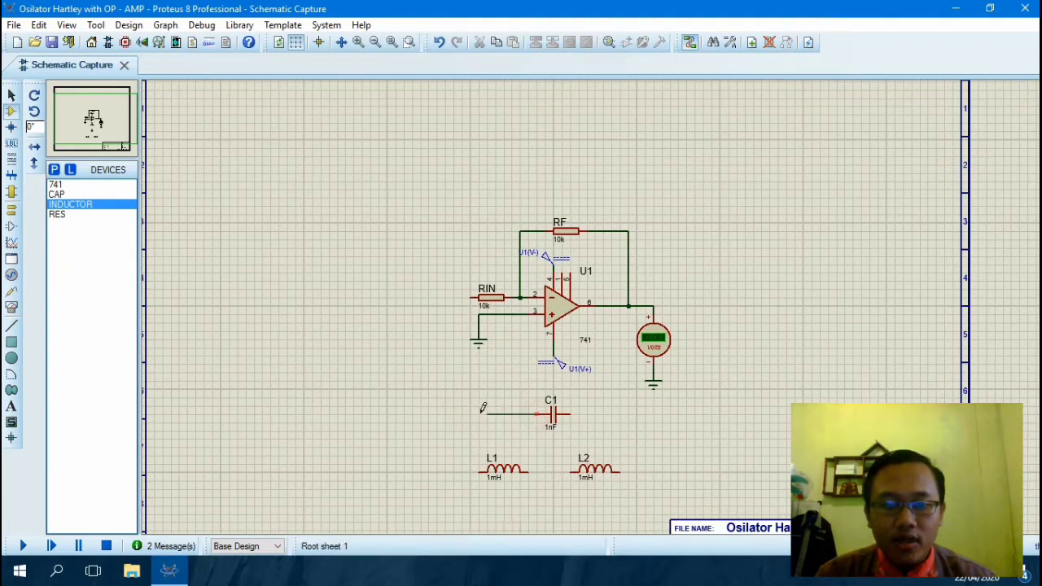
pyautogui.click(461, 415)
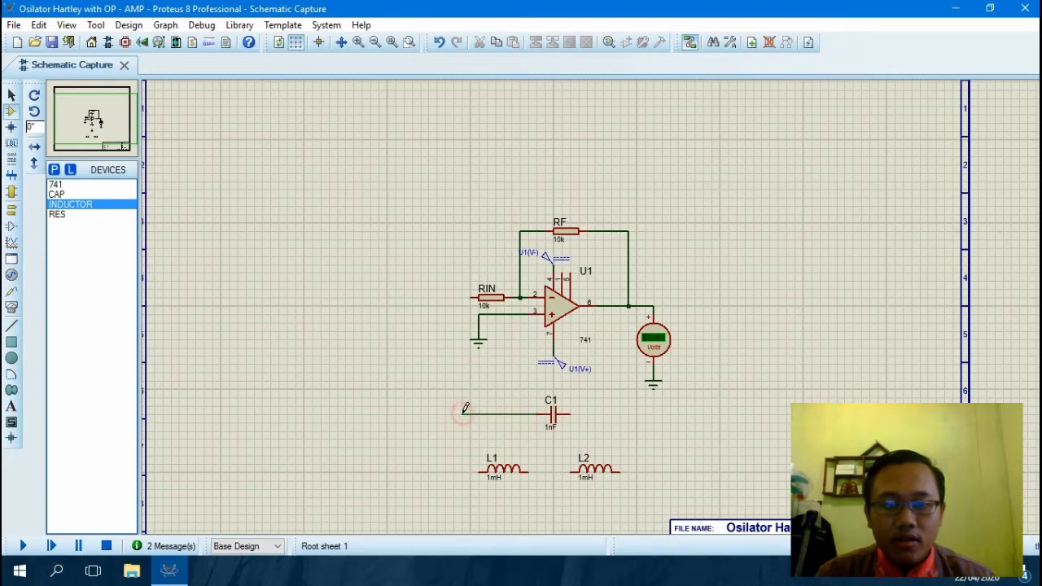
pyautogui.click(480, 470)
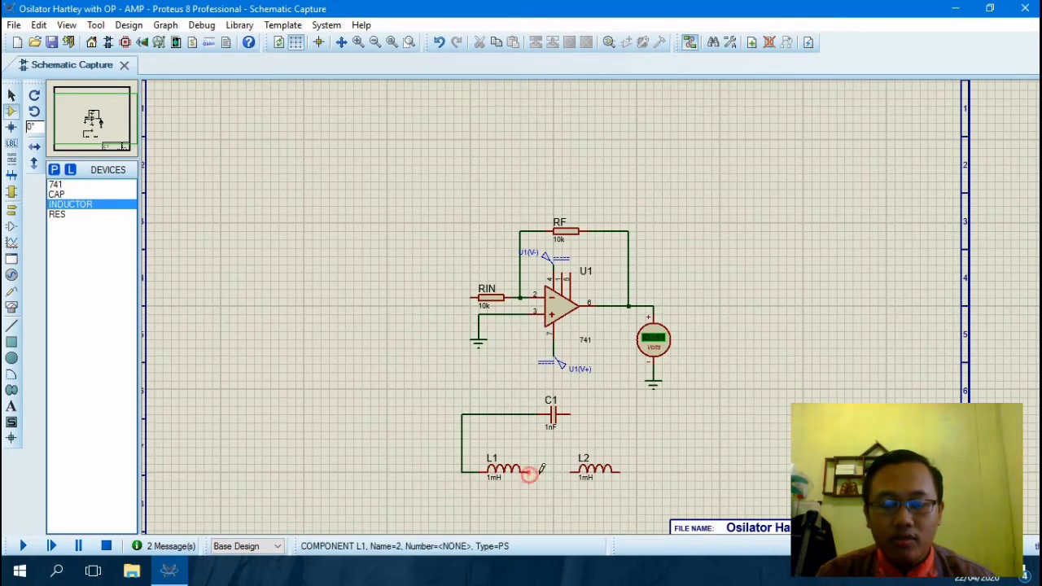
pyautogui.click(539, 471)
pyautogui.click(569, 470)
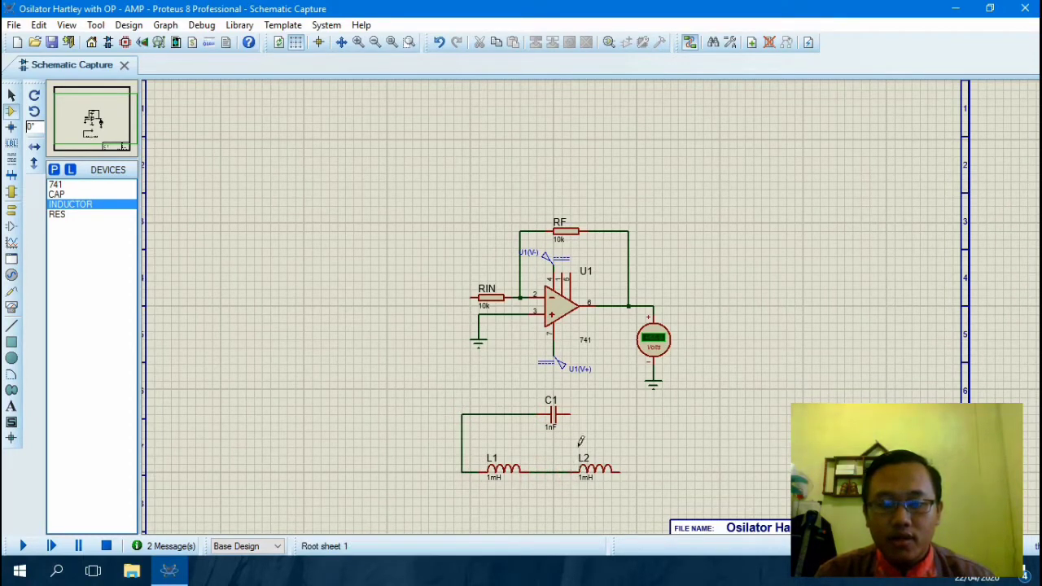
pyautogui.click(573, 413)
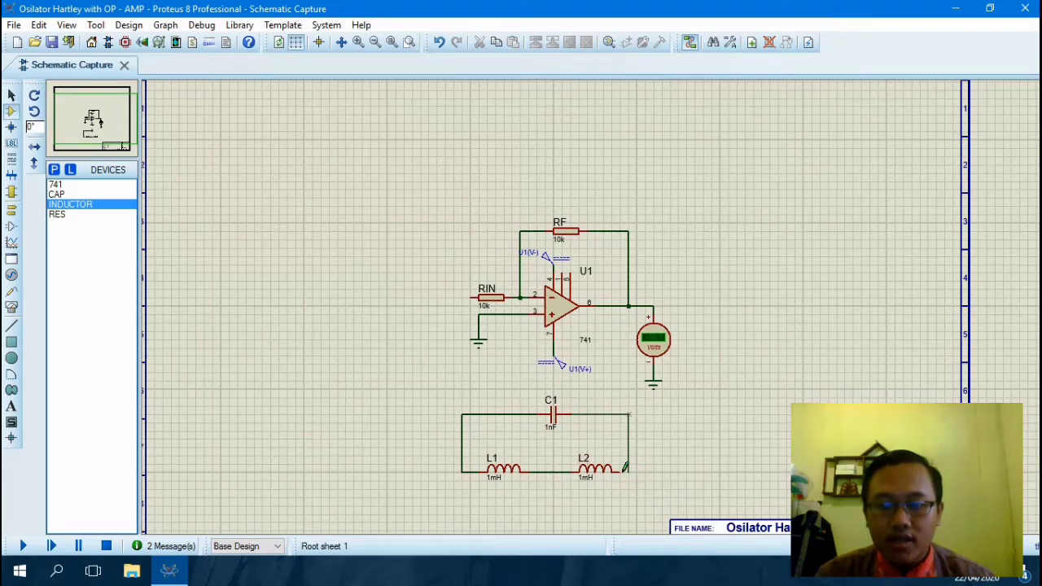
pyautogui.click(620, 470)
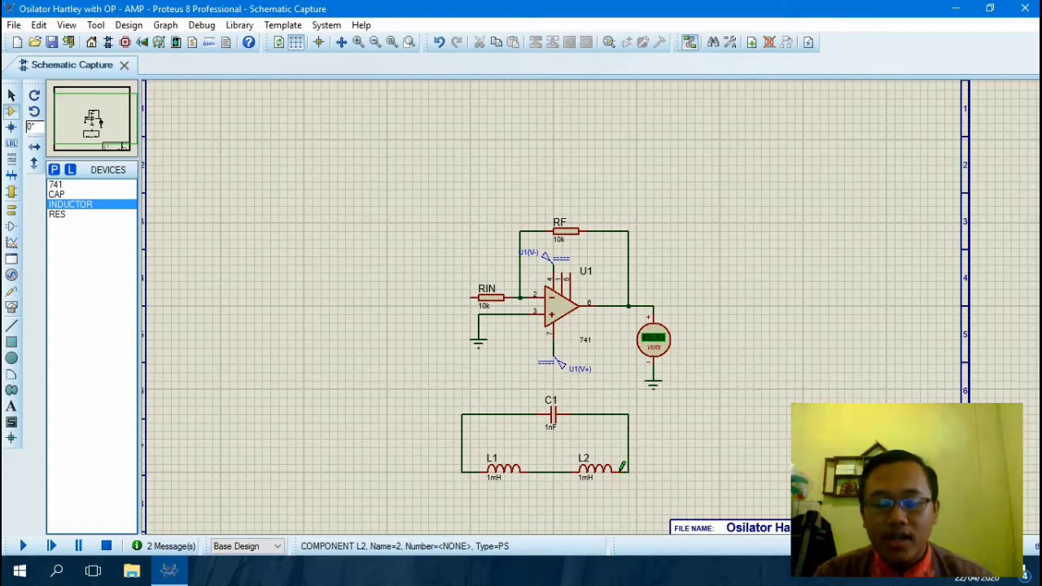
# Move inductor L2 slightly closer to inductor L1 in the tank loop.
pyautogui.click(599, 470)
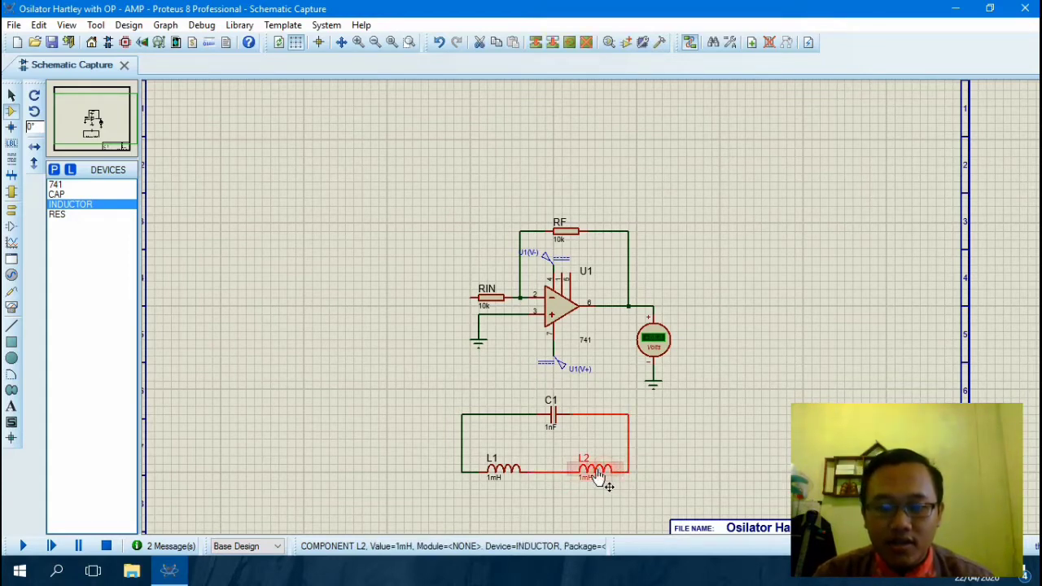
pyautogui.moveTo(584, 466)
pyautogui.mouseDown()
pyautogui.moveTo(590, 474)
pyautogui.moveTo(587, 462)
pyautogui.moveTo(577, 471)
pyautogui.mouseUp()
pyautogui.click(663, 446)
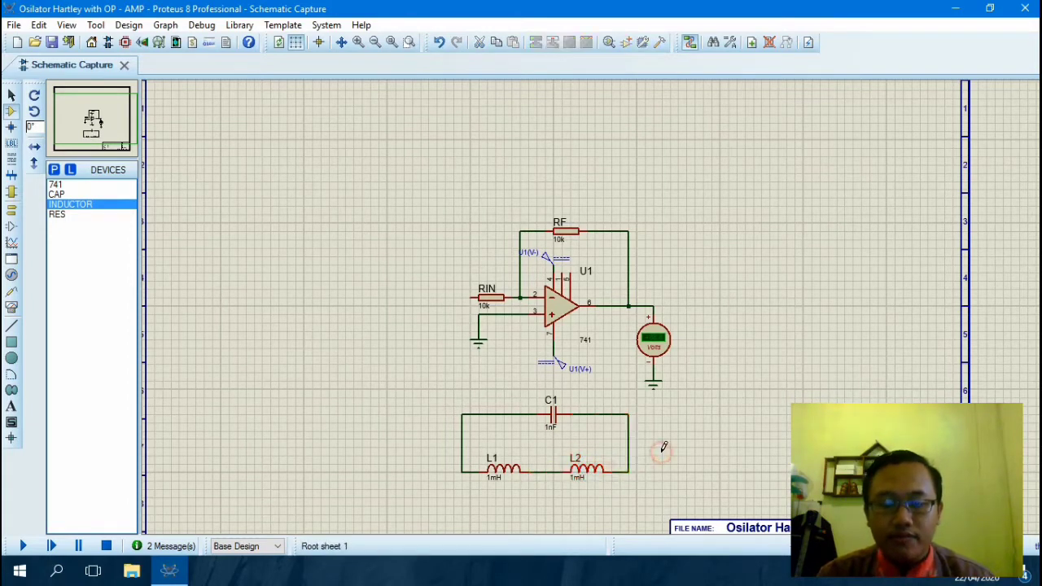
# Wire the op-amp output to the L2 side of capacitor C1 and the L1 side of C1 to the free end of RIN.
pyautogui.click(358, 42)
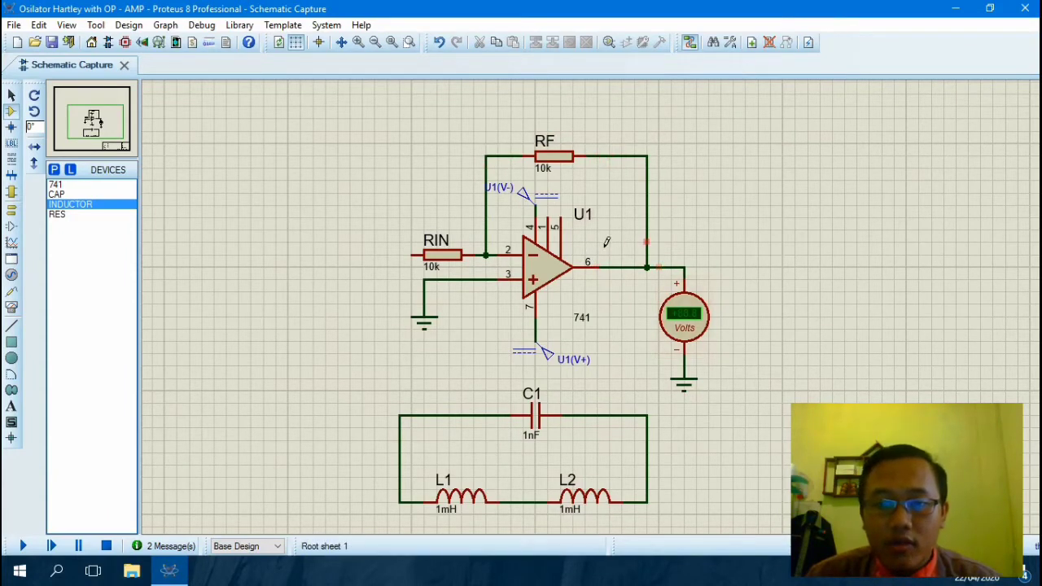
pyautogui.click(647, 267)
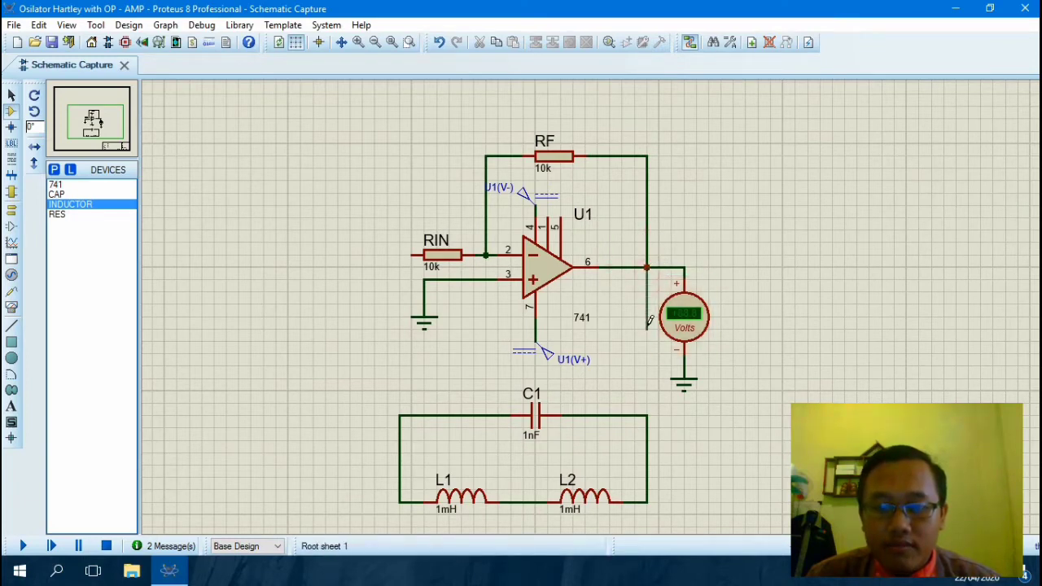
pyautogui.click(647, 413)
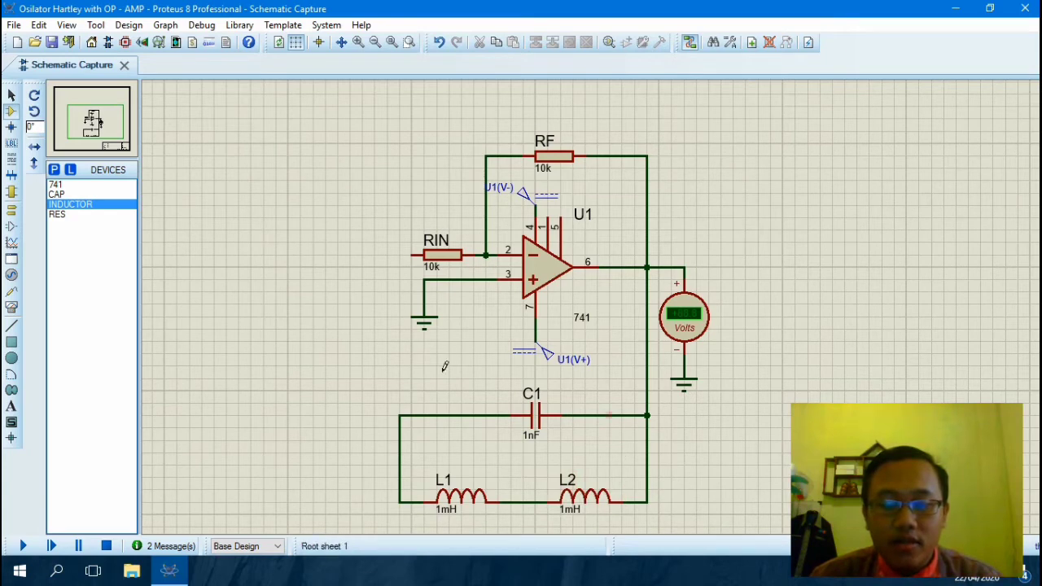
pyautogui.click(400, 416)
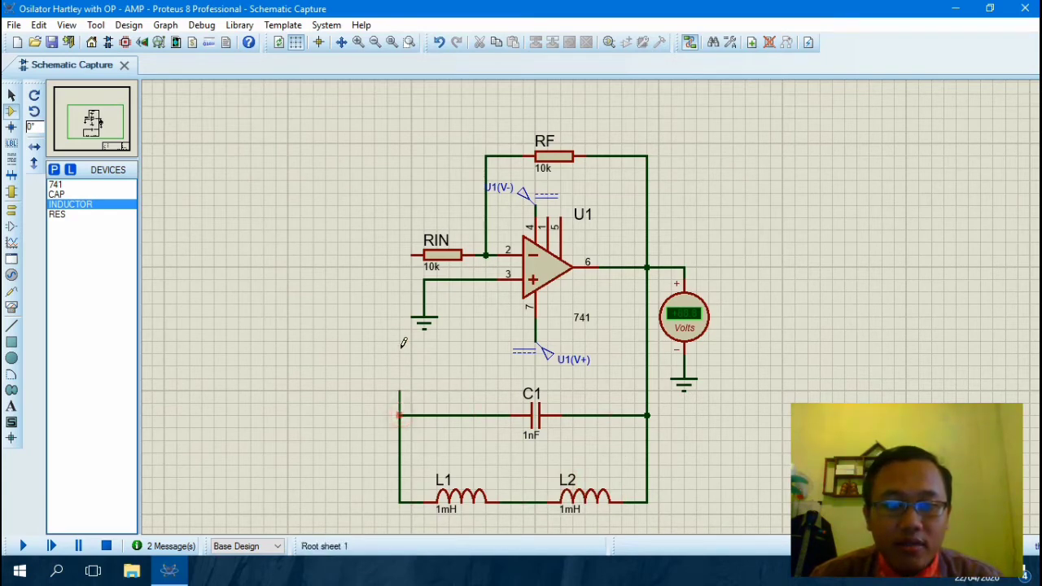
pyautogui.click(414, 254)
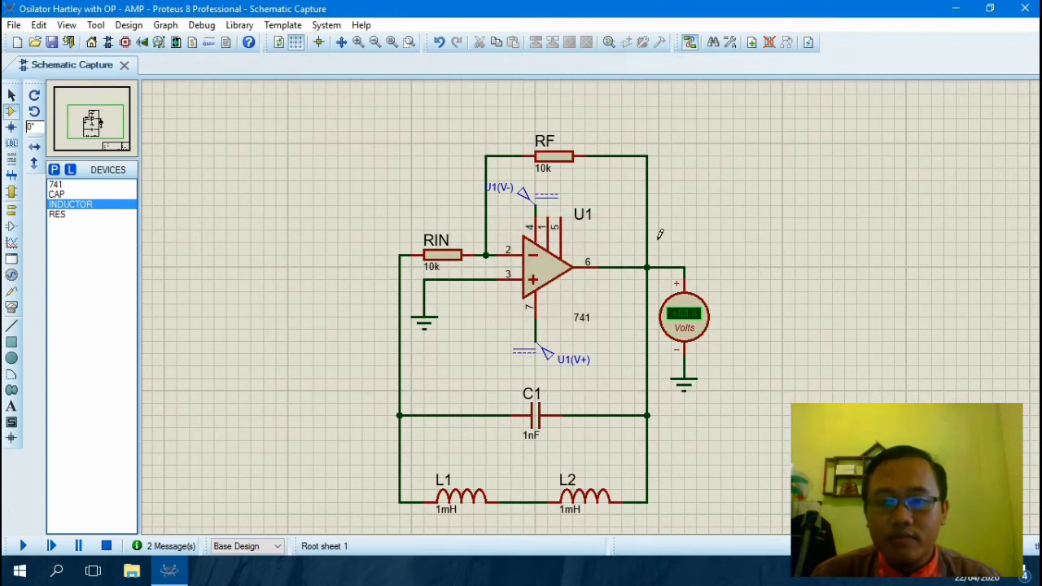
# Delete the voltmeter at the op-amp output together with its wires and ground terminal.
pyautogui.moveTo(658, 242); pyautogui.dragTo(745, 426)
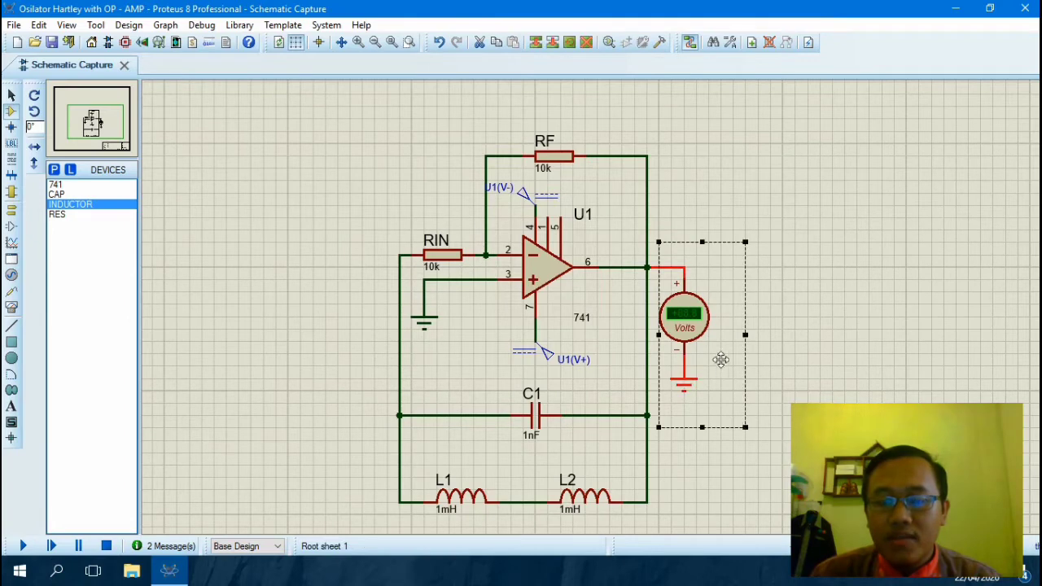
pyautogui.press('Delete')
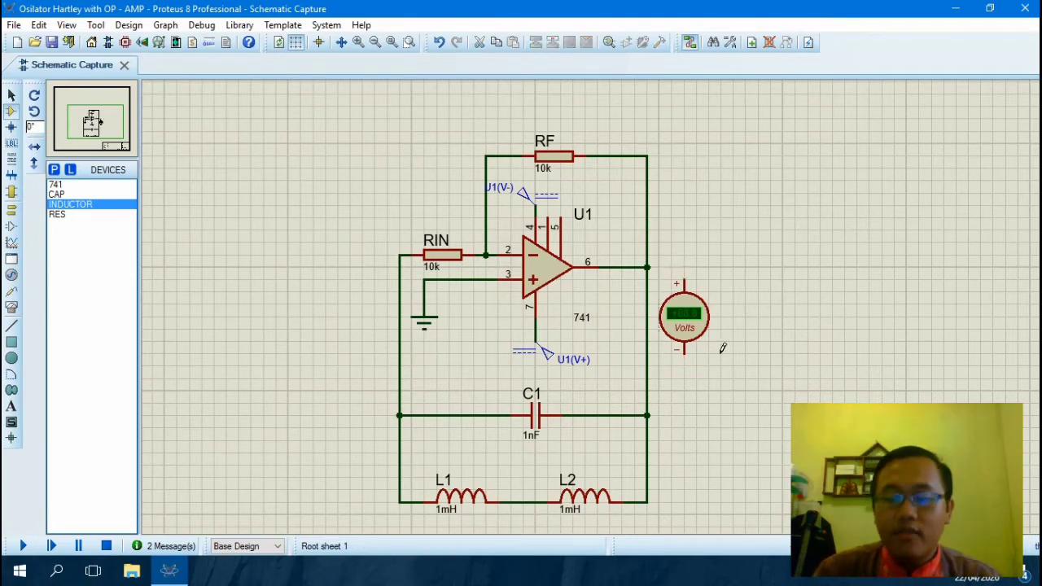
pyautogui.rightClick(692, 316)
pyautogui.click(767, 182)
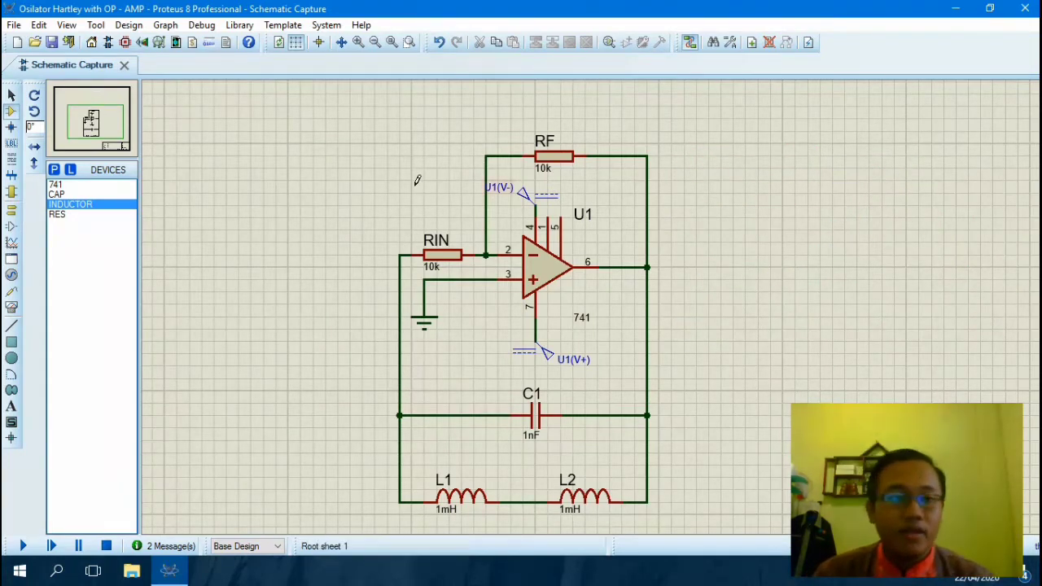
# Place an OSCILLOSCOPE instrument to the right of the oscillator circuit.
pyautogui.click(11, 275)
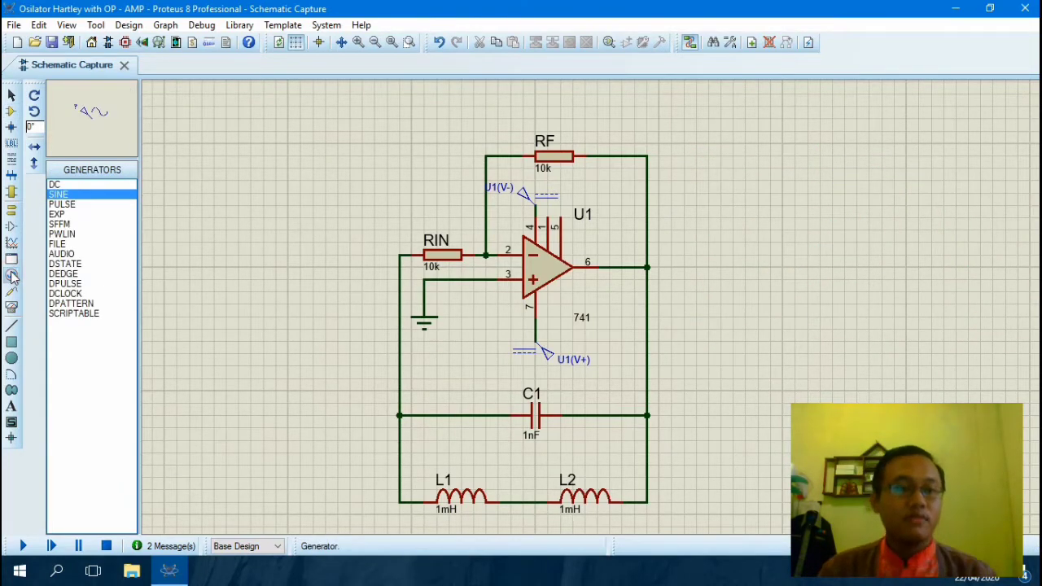
pyautogui.click(12, 307)
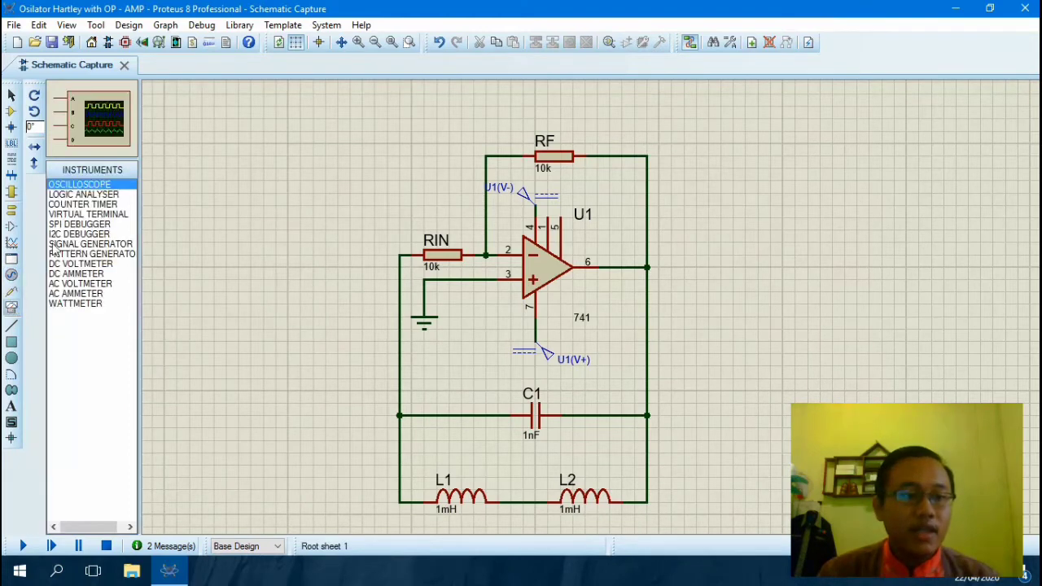
pyautogui.click(860, 200)
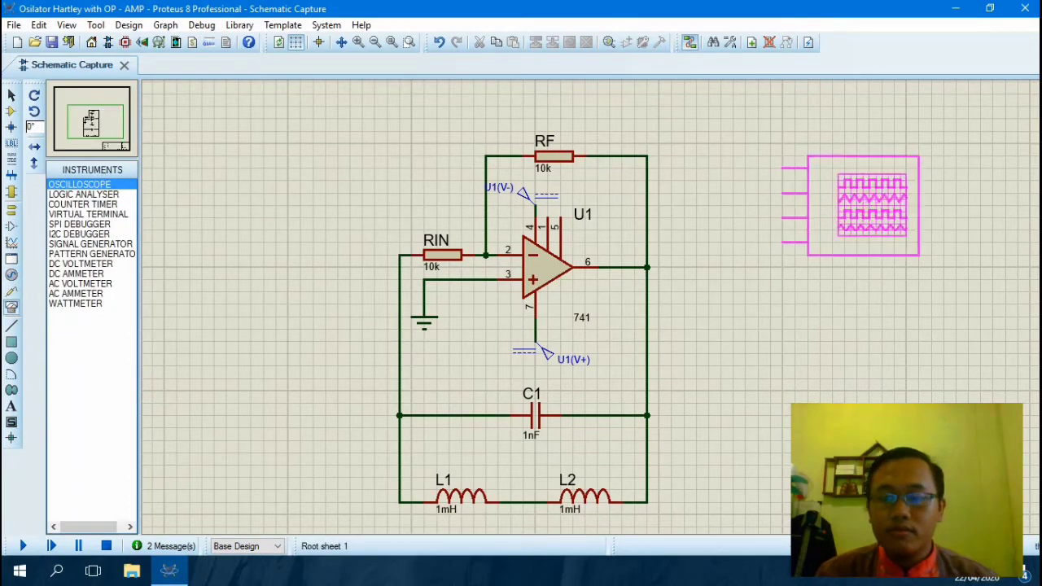
pyautogui.click(895, 179)
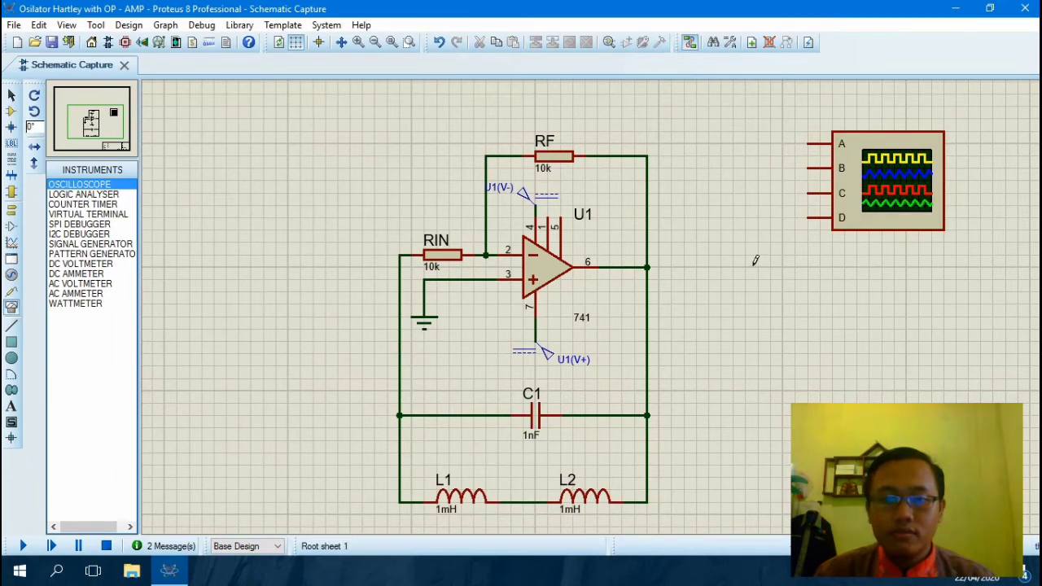
# Wire oscilloscope channel A to the op-amp output and channel B to the input end of resistor RIN.
pyautogui.click(805, 142)
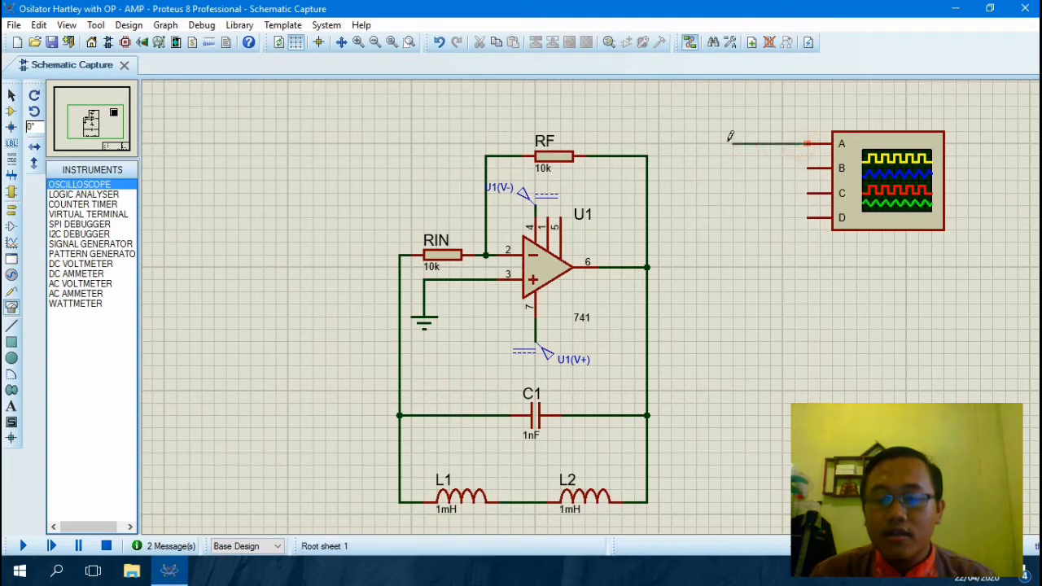
pyautogui.click(684, 144)
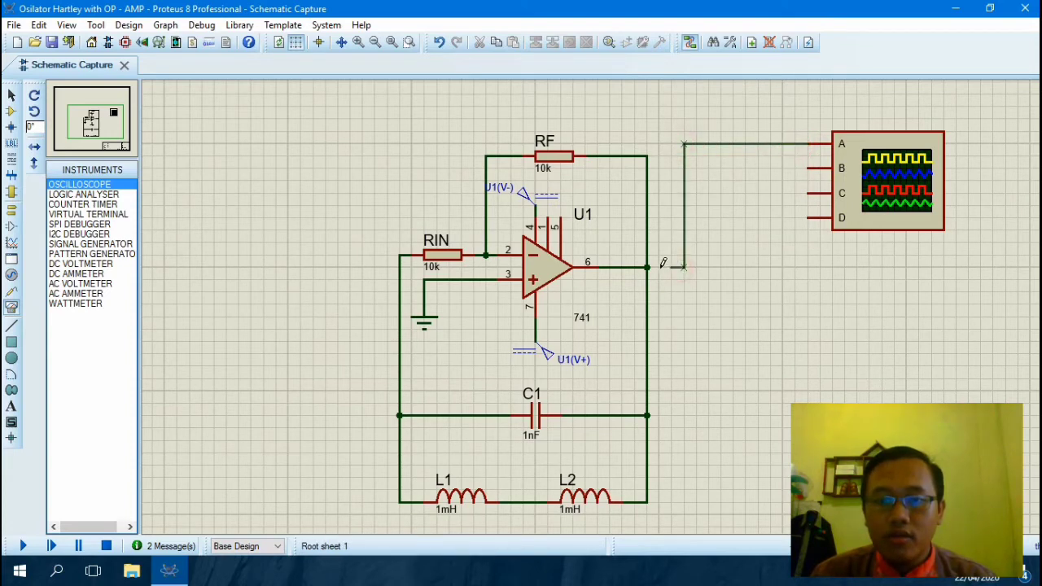
pyautogui.click(648, 266)
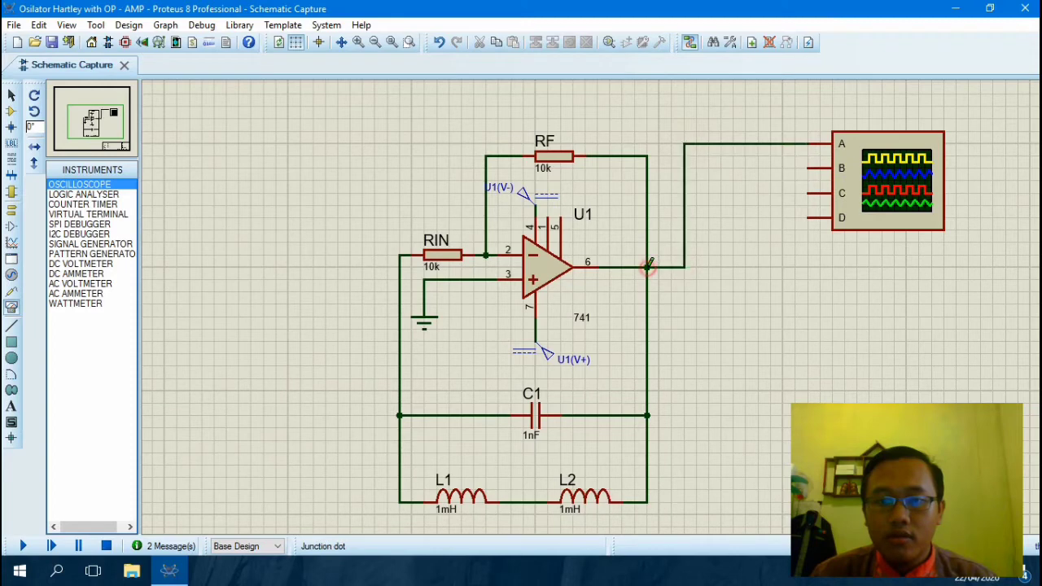
pyautogui.click(809, 167)
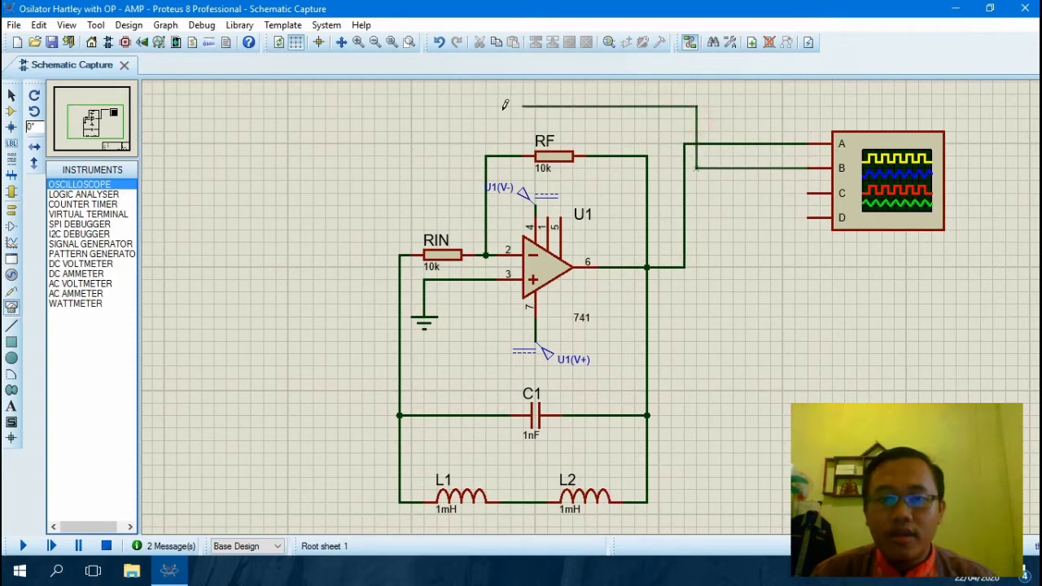
pyautogui.click(403, 253)
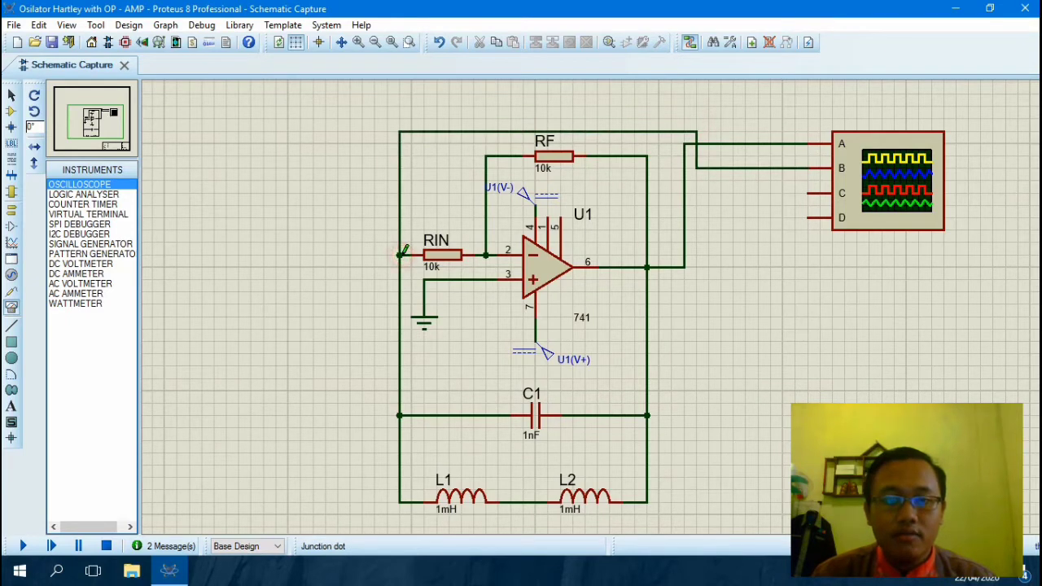
# Place a GROUND terminal below the inductors and wire it to the node between L1 and L2.
pyautogui.click(13, 210)
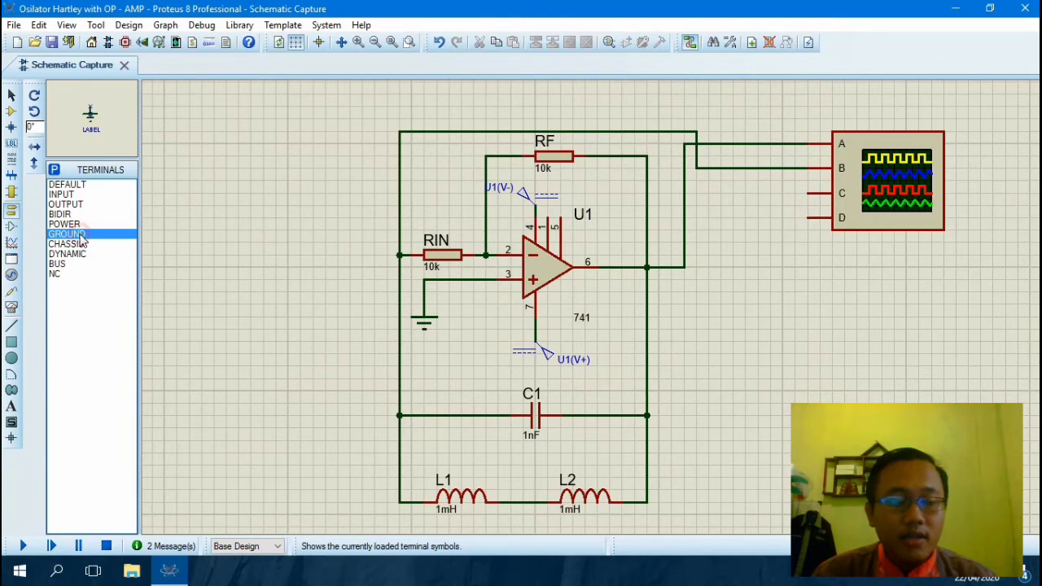
pyautogui.scroll(-1, 722, 484)
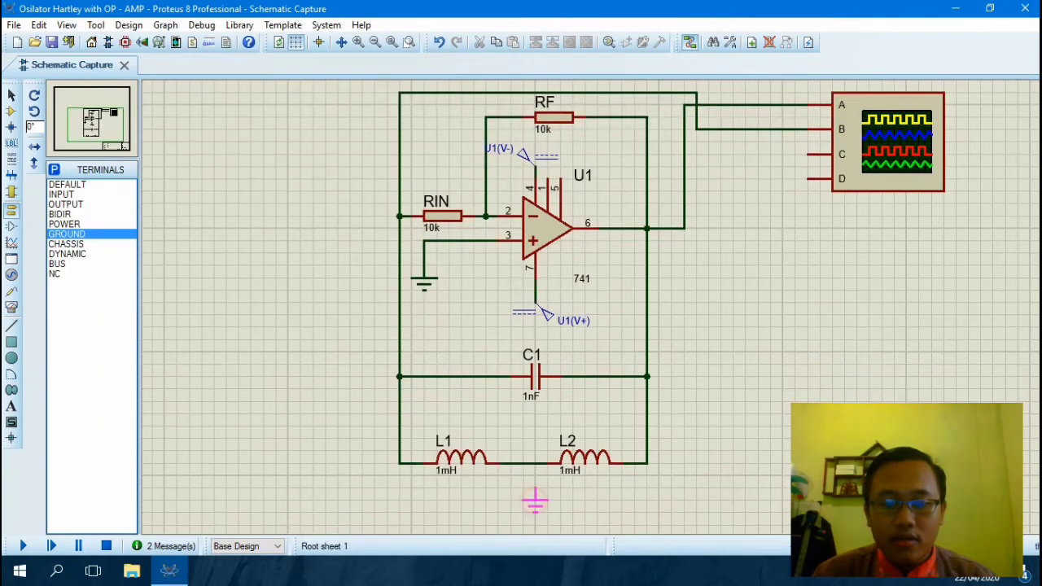
pyautogui.click(523, 491)
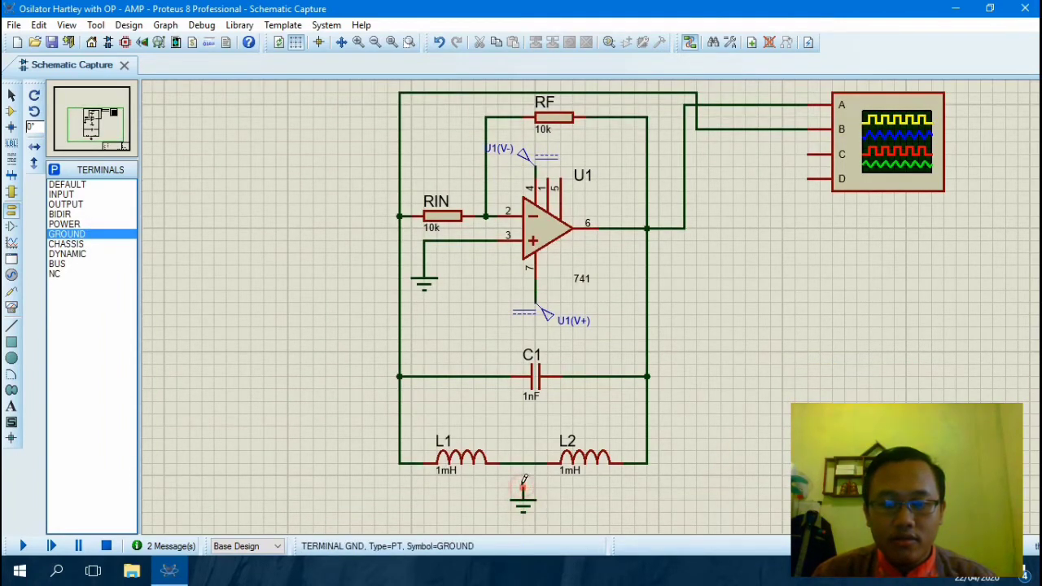
pyautogui.click(523, 486)
pyautogui.click(522, 463)
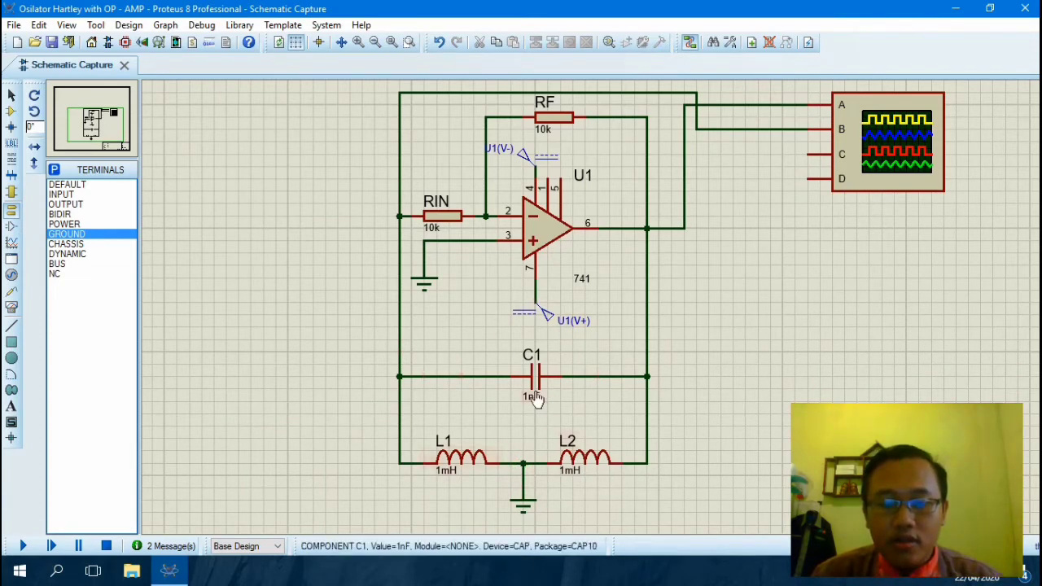
# Set the value of capacitor C1 to 1uF.
pyautogui.doubleClick(534, 397)
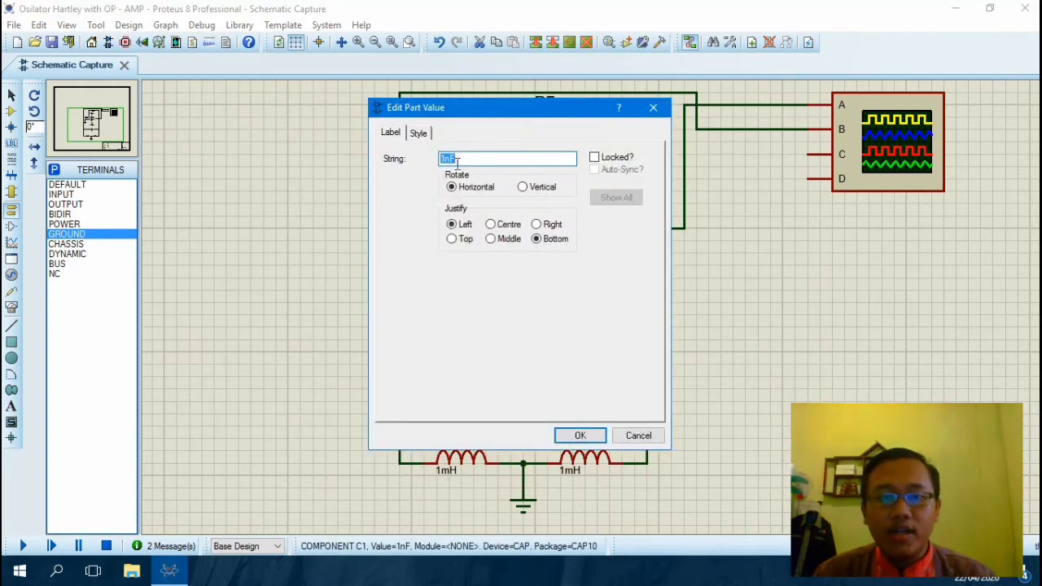
pyautogui.click(454, 160)
pyautogui.press('BackSpace')
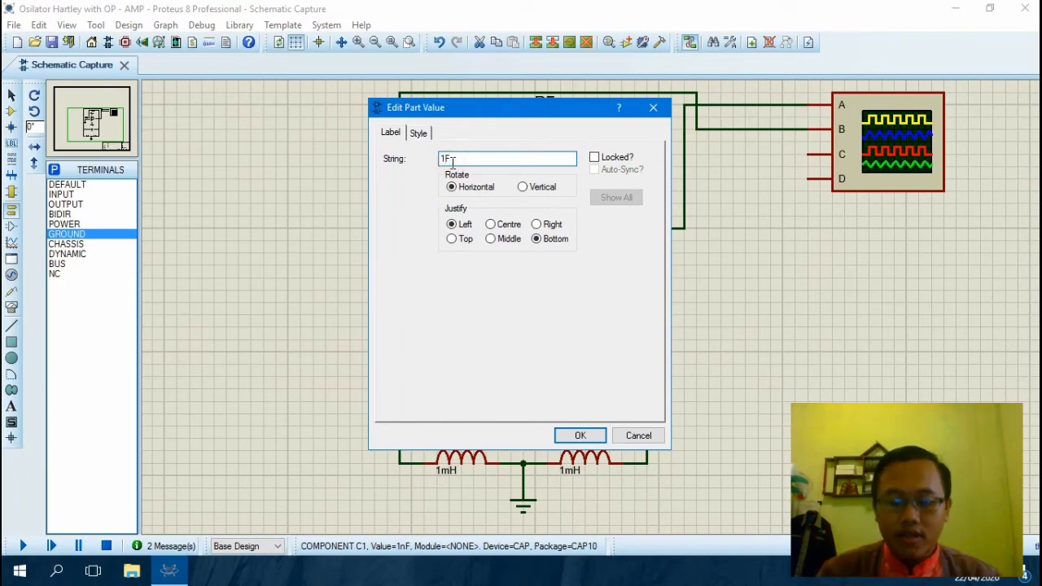
pyautogui.press('Return')
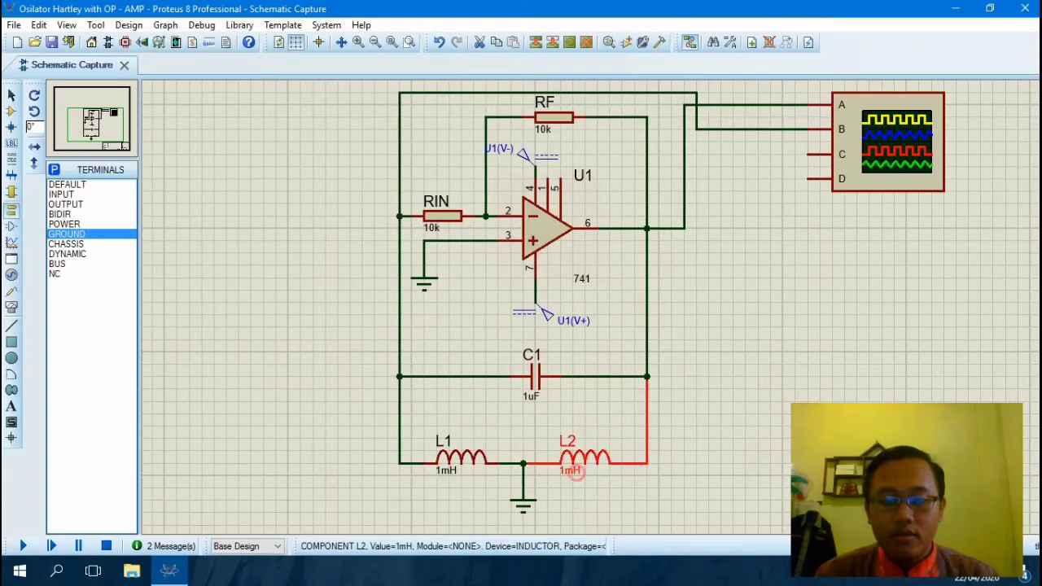
# Open the value of inductor L2 for a check, then clear the selection.
pyautogui.doubleClick(573, 472)
pyautogui.click(576, 435)
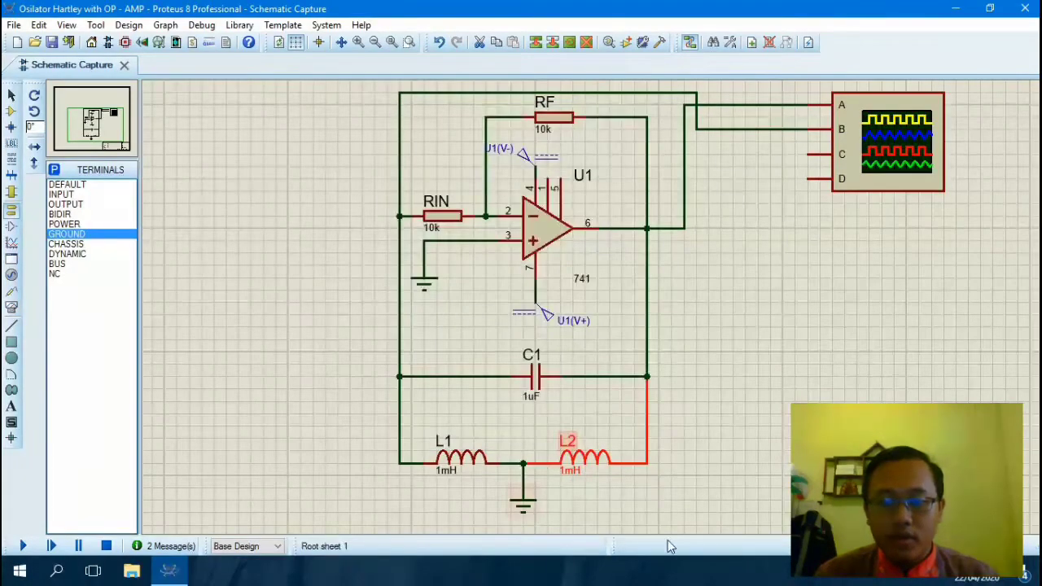
pyautogui.click(682, 527)
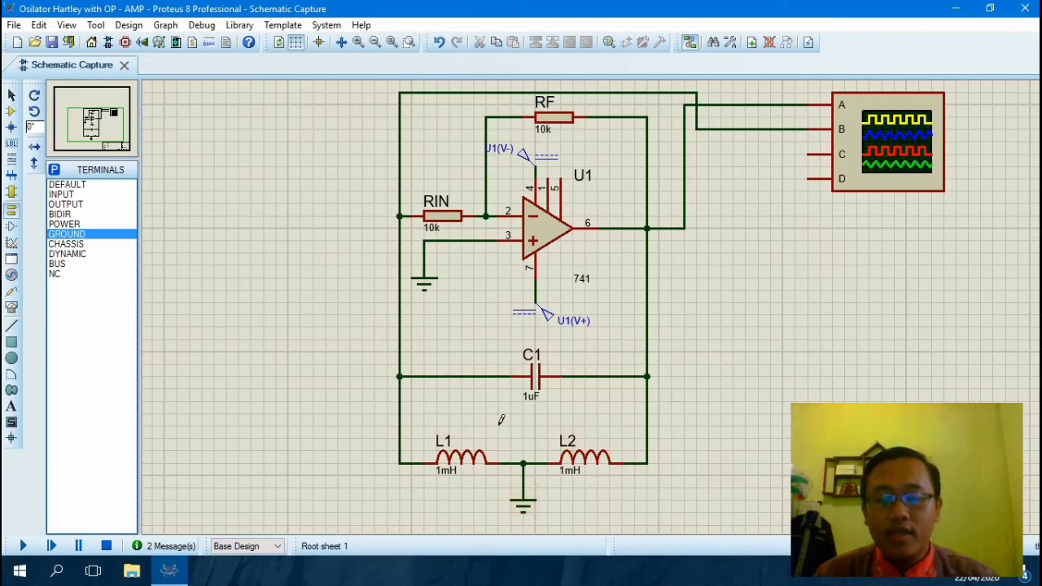
# Set the value of feedback resistor RF to 47k.
pyautogui.scroll(1, 788, 198)
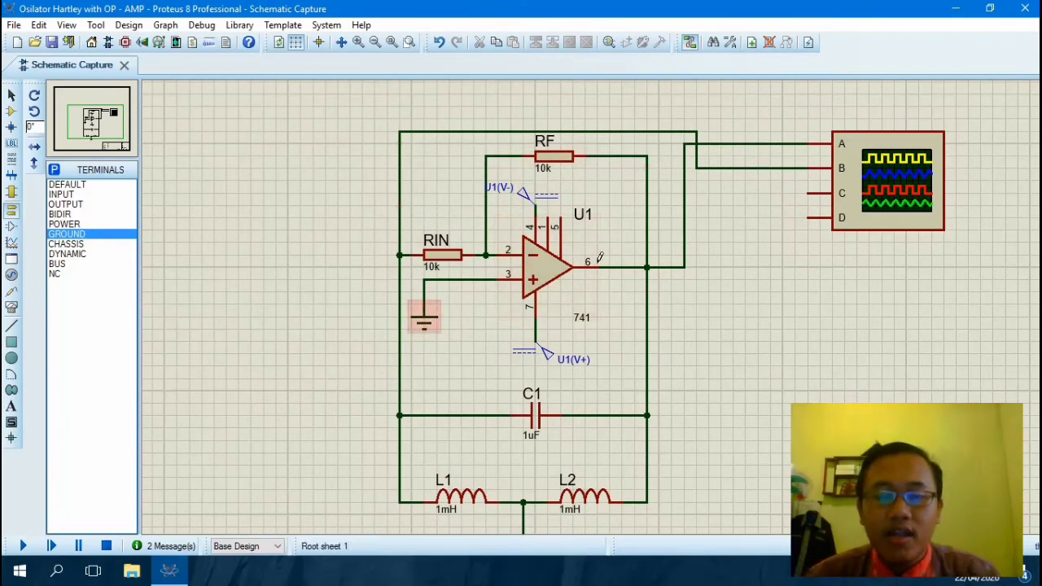
pyautogui.doubleClick(544, 169)
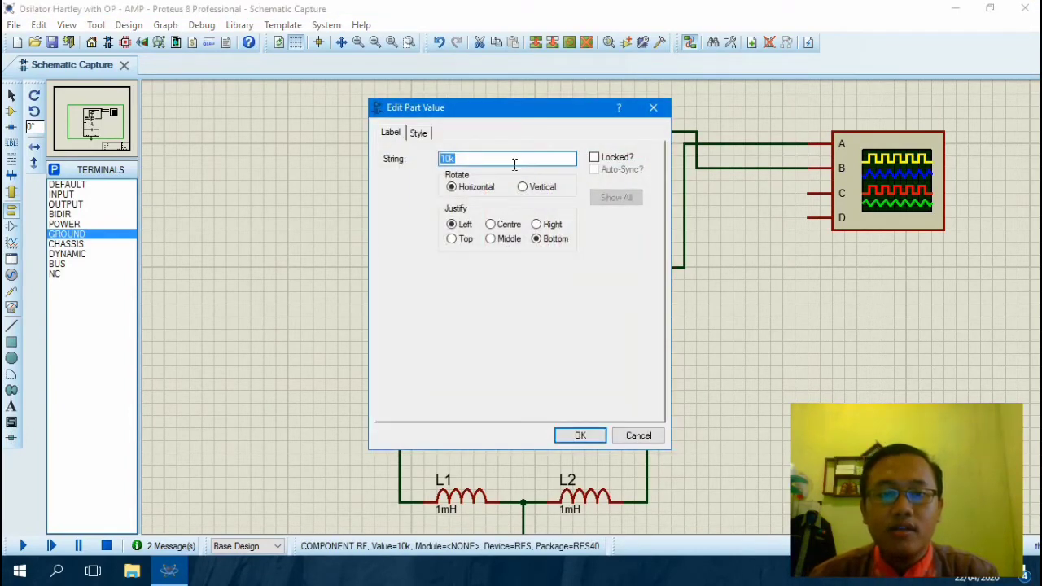
pyautogui.click(515, 164)
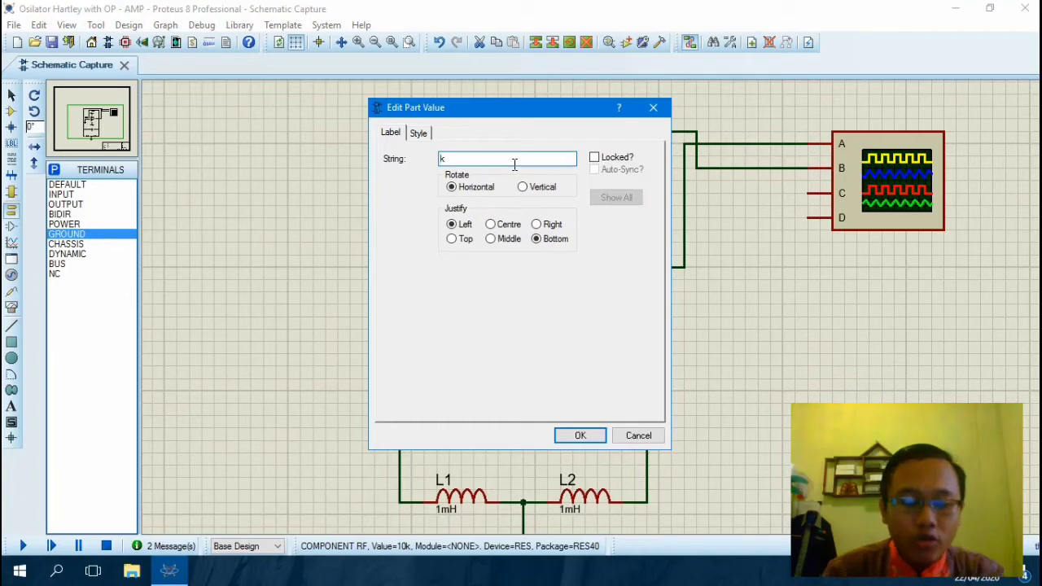
pyautogui.write('47')
pyautogui.press('Return')
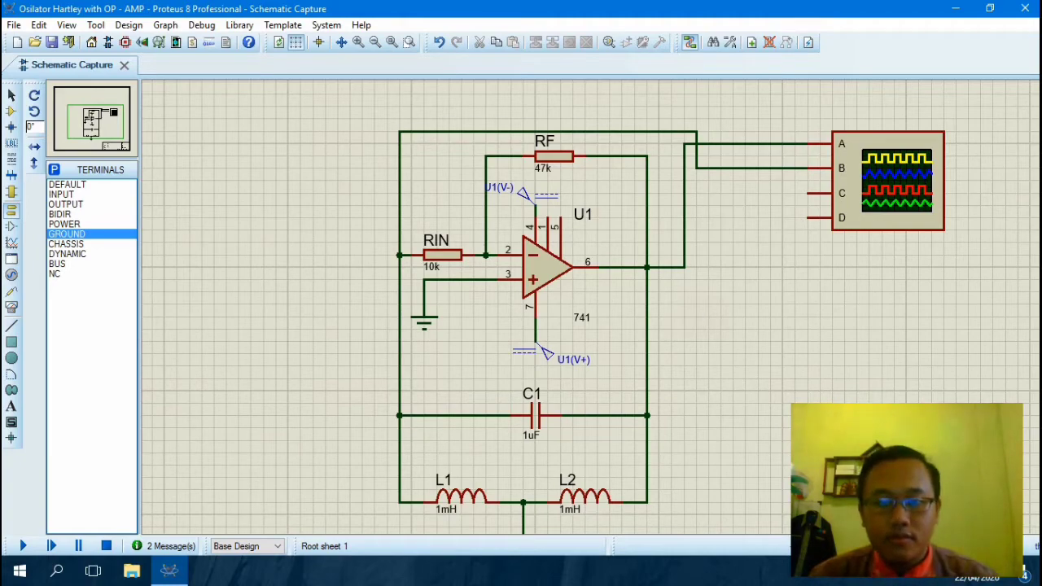
# Run the simulation of the oscillator circuit to view its signals on the oscilloscope.
pyautogui.click(383, 52)
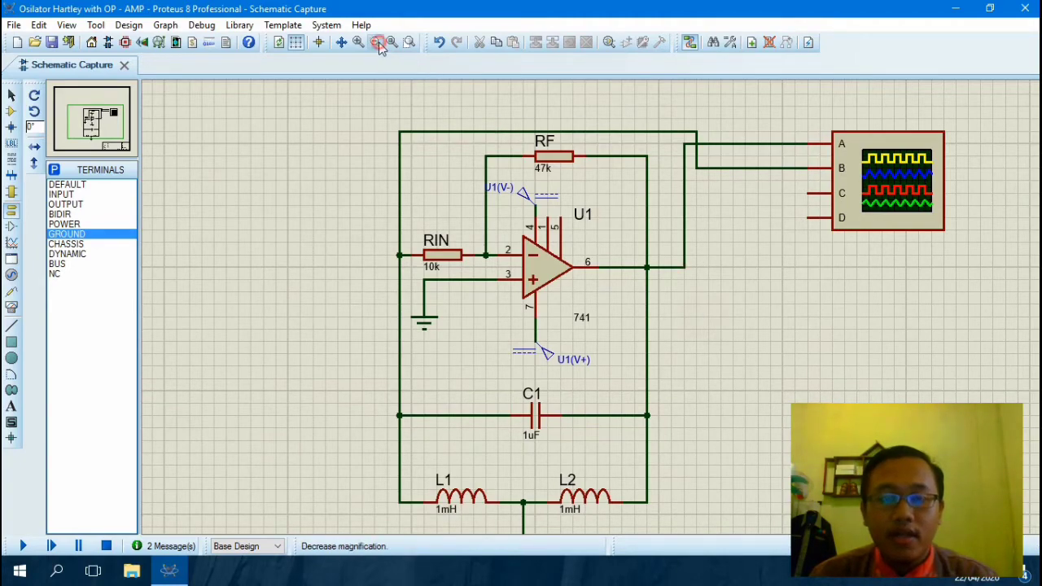
pyautogui.click(376, 43)
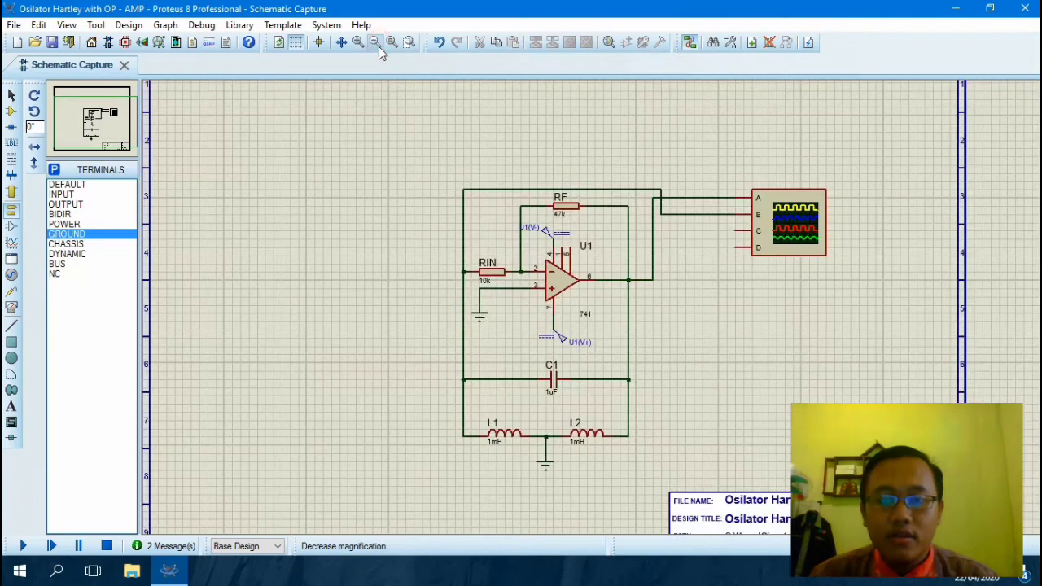
pyautogui.click(23, 546)
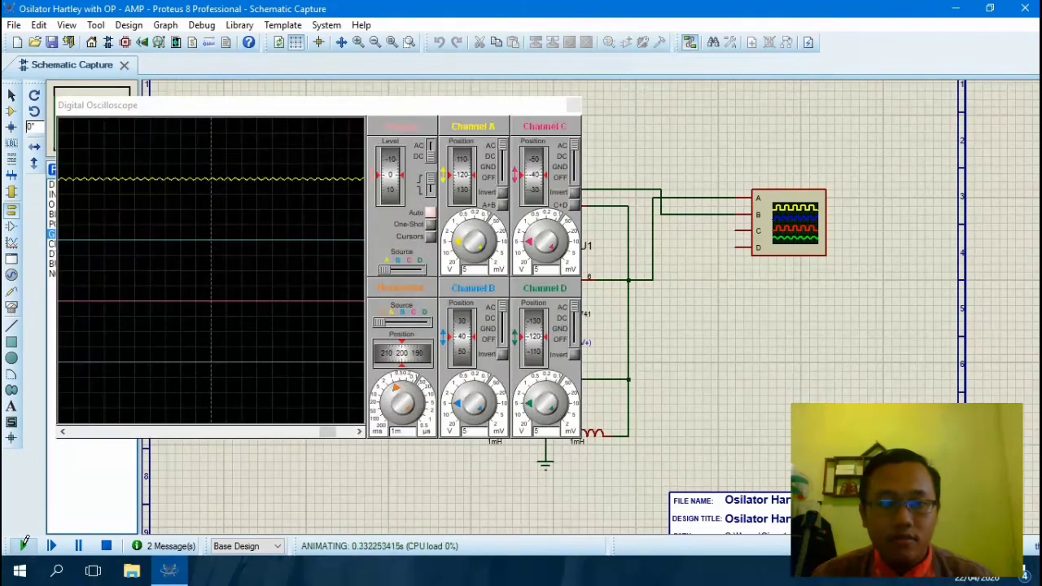
# Reposition the oscilloscope window and set its horizontal timebase to 0.5 ms per division.
pyautogui.moveTo(294, 118); pyautogui.dragTo(331, 134)
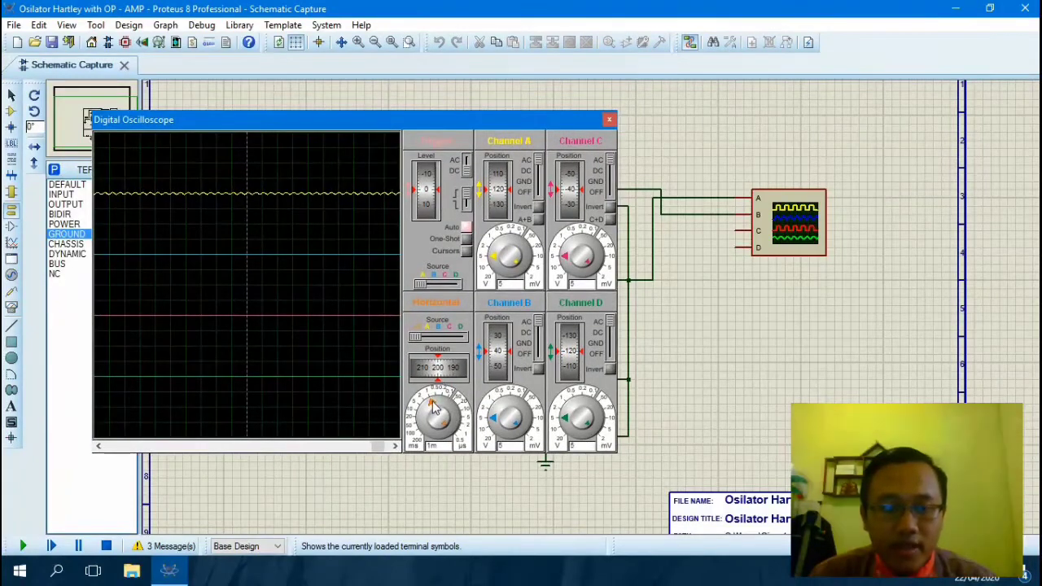
pyautogui.moveTo(434, 409); pyautogui.dragTo(436, 409)
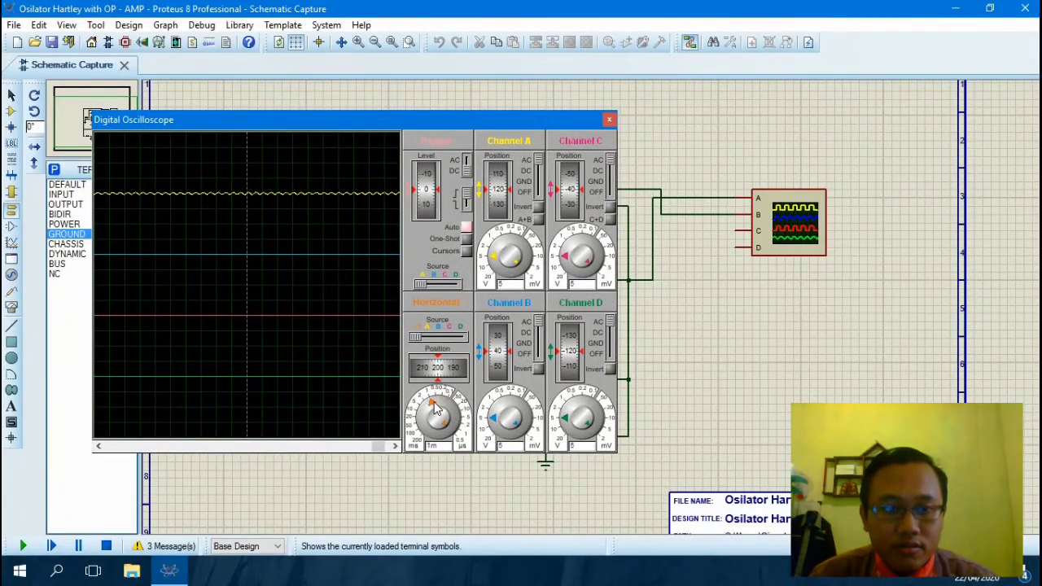
pyautogui.click(435, 409)
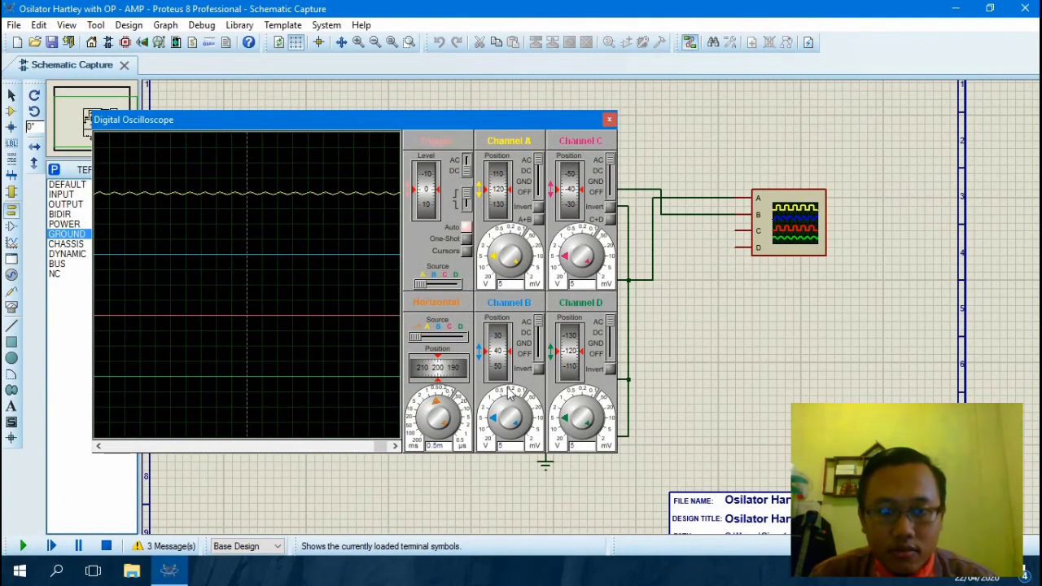
# Set the vertical scale of oscilloscope channels A and B to 0.2 V per division each.
pyautogui.moveTo(497, 419); pyautogui.dragTo(499, 411)
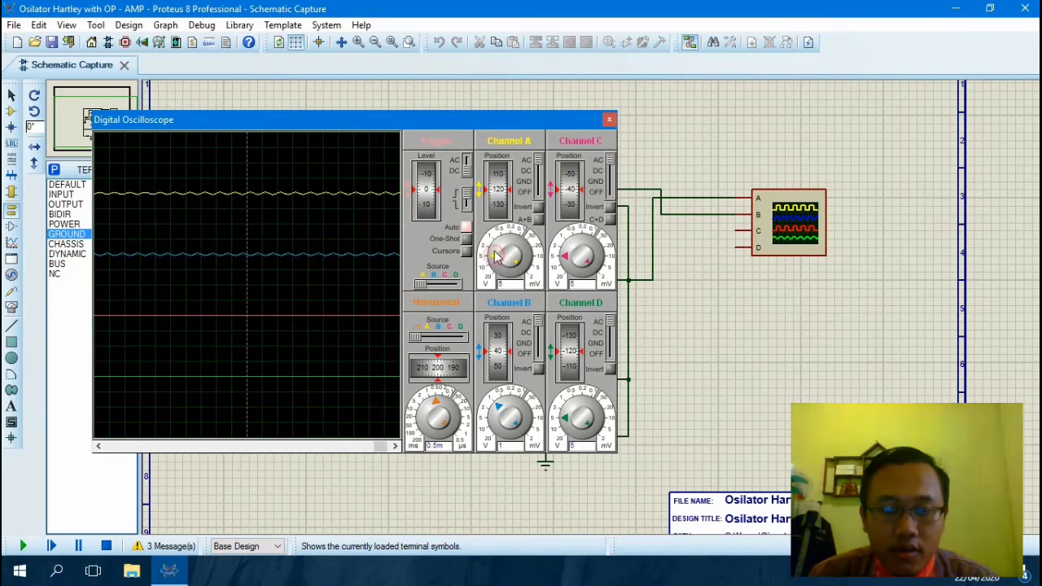
pyautogui.moveTo(496, 256); pyautogui.dragTo(506, 244)
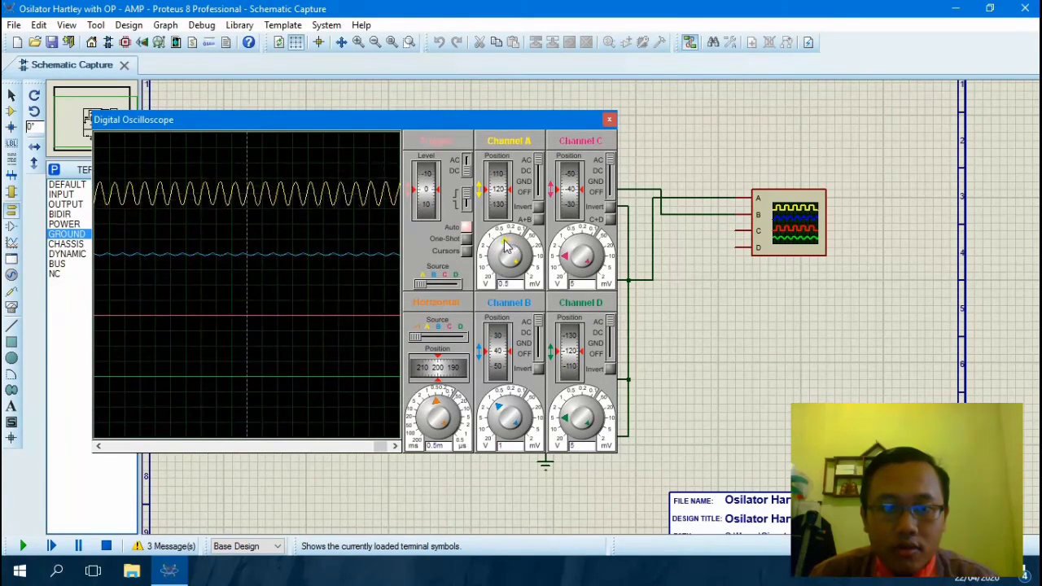
pyautogui.click(504, 246)
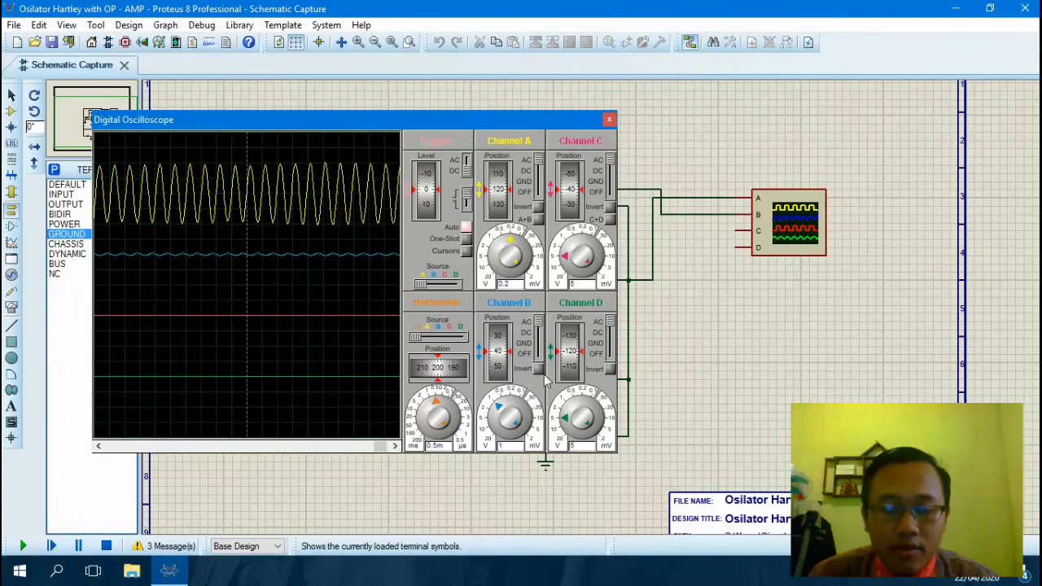
pyautogui.click(499, 406)
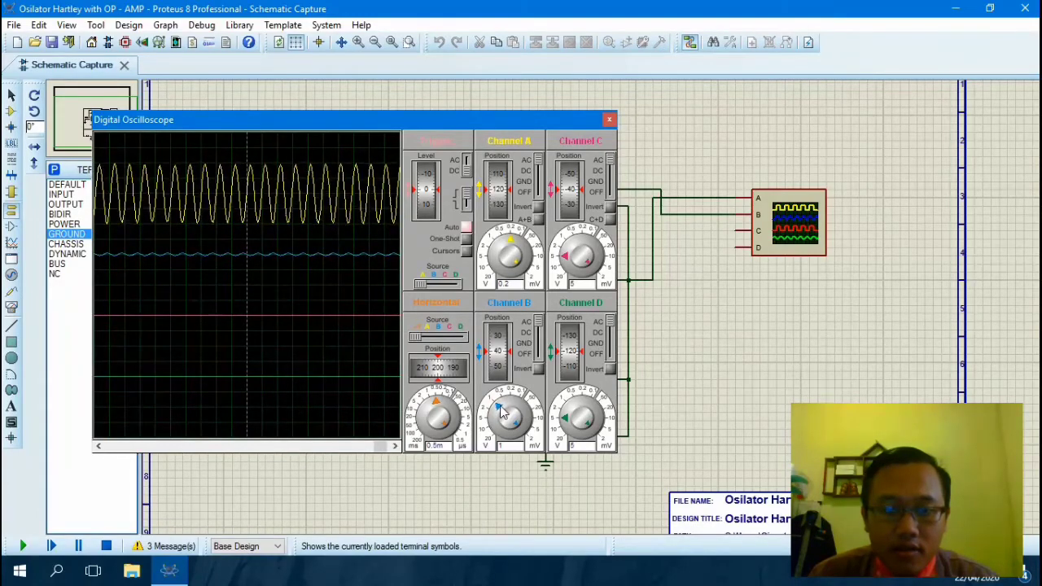
pyautogui.click(505, 404)
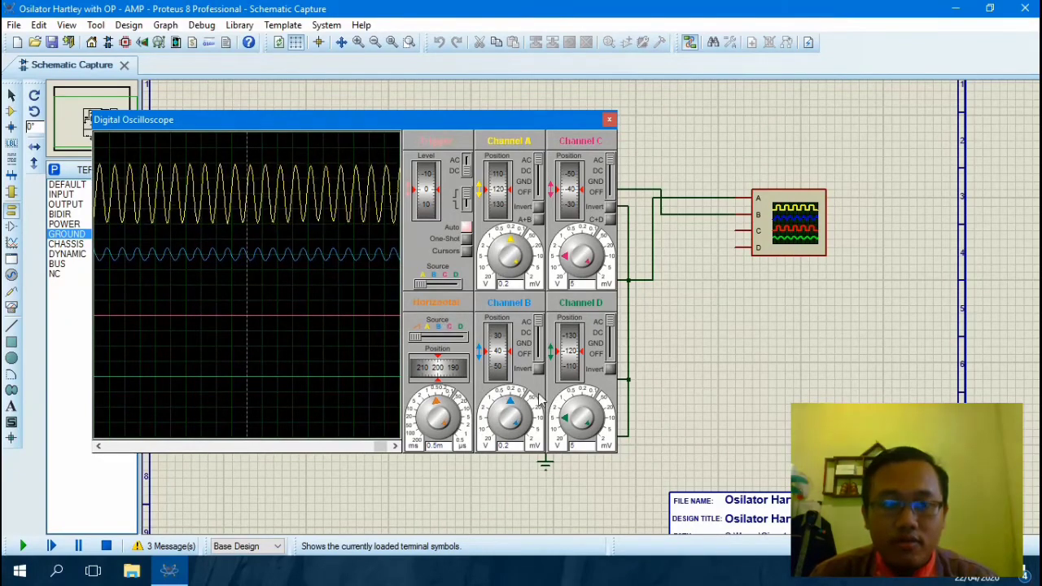
# Move the oscilloscope window aside and switch off the unused channels C and D.
pyautogui.moveTo(525, 135); pyautogui.dragTo(530, 158)
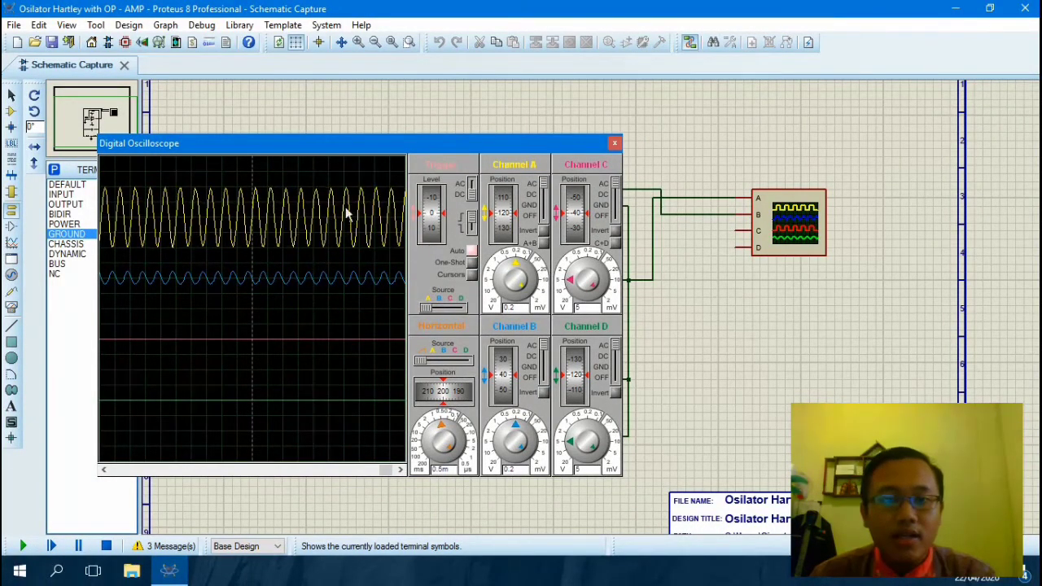
pyautogui.click(363, 142)
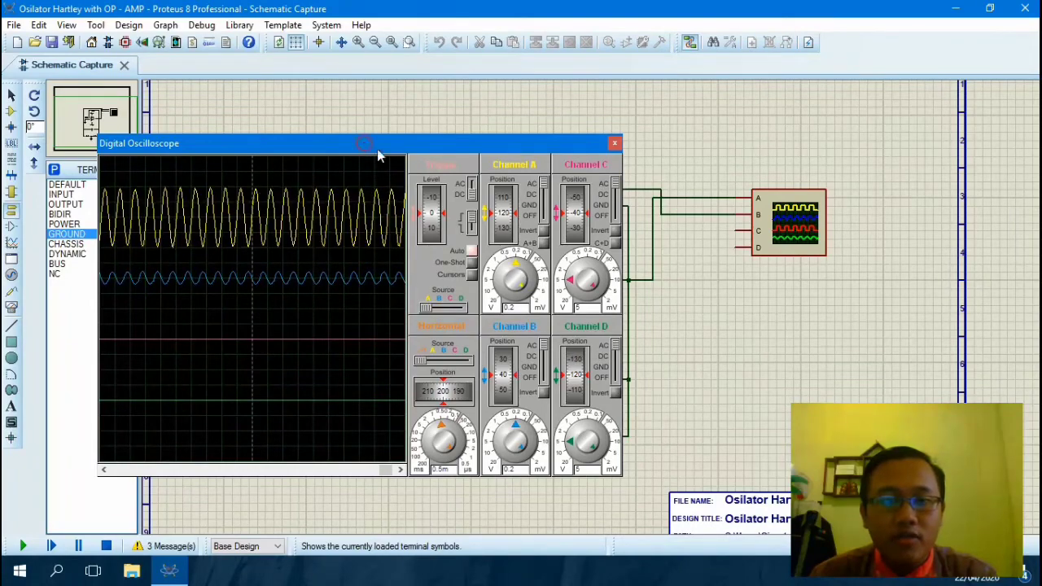
pyautogui.moveTo(377, 153); pyautogui.dragTo(405, 128)
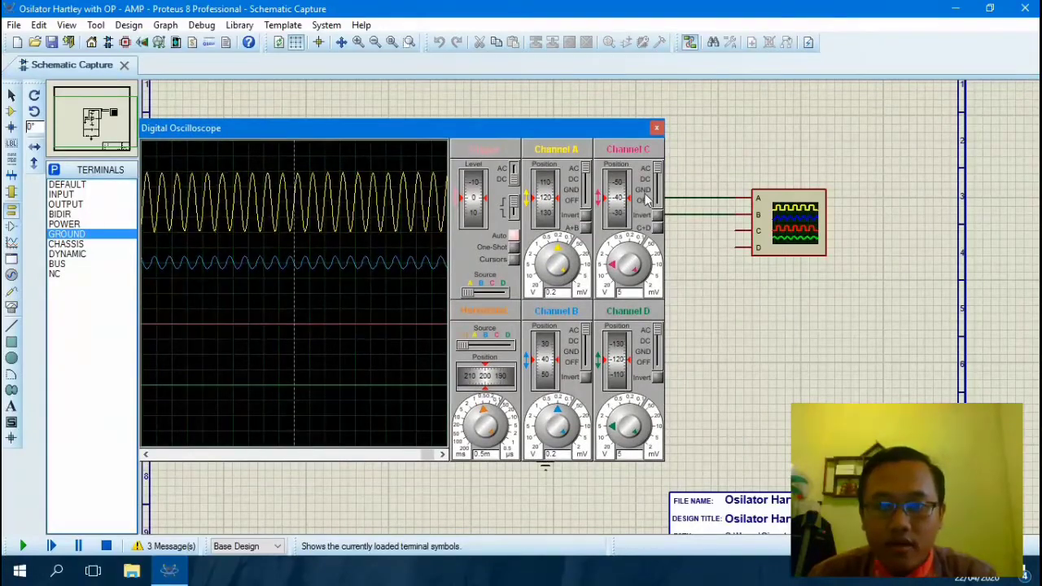
pyautogui.moveTo(660, 171); pyautogui.dragTo(661, 210)
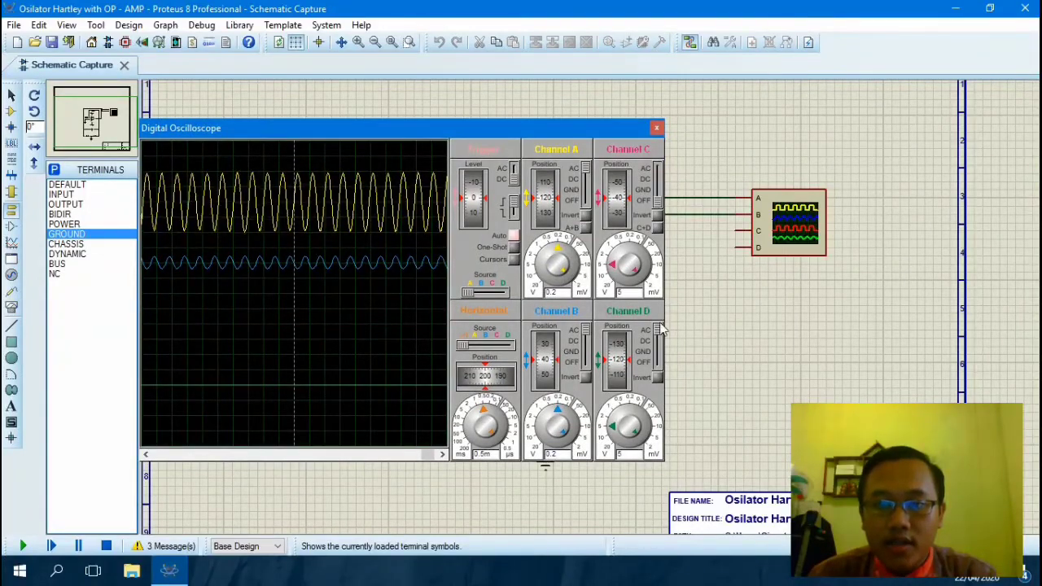
pyautogui.moveTo(660, 336); pyautogui.dragTo(661, 376)
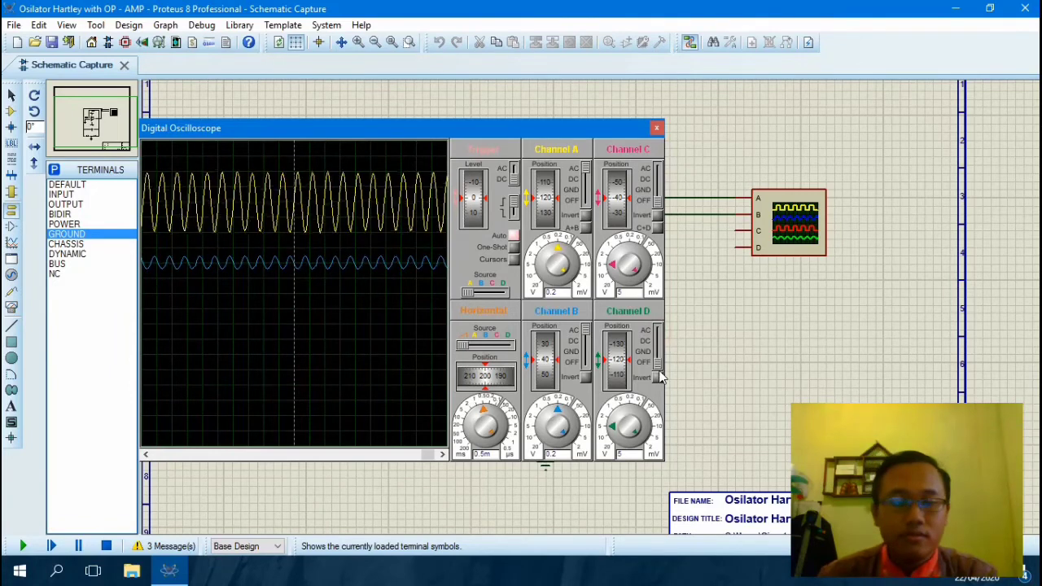
# Set the timebase to 0.2 ms per division and shift the traces, channel B to position -70 and channel A to 80.
pyautogui.click(486, 416)
pyautogui.click(488, 415)
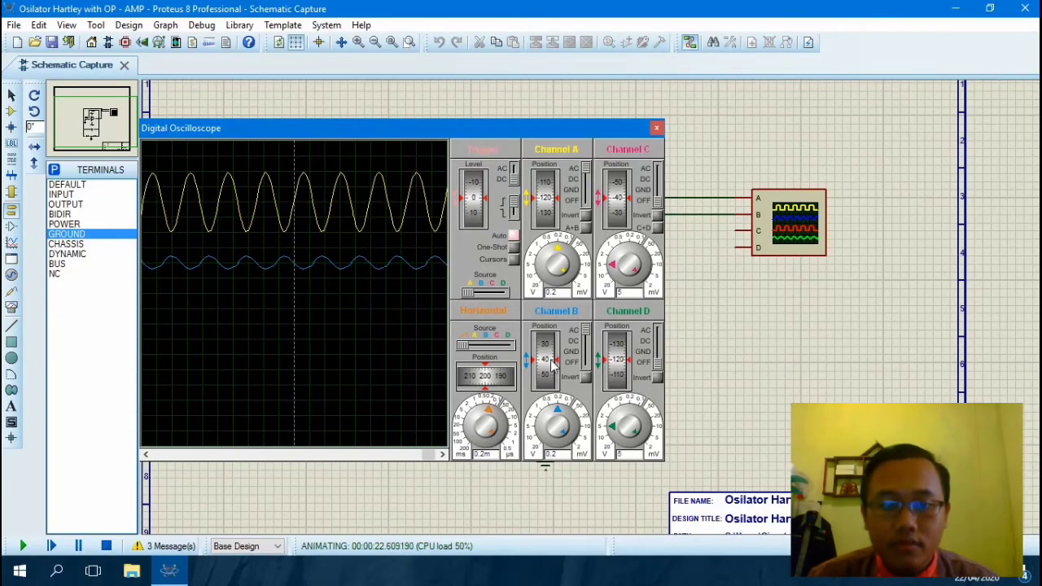
pyautogui.scroll(-3, 551, 361)
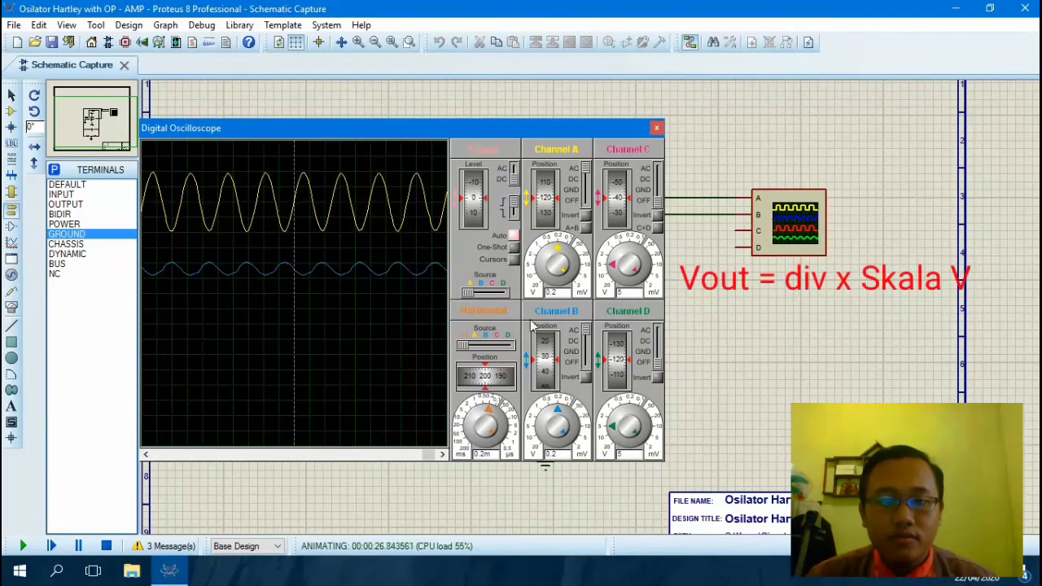
pyautogui.moveTo(548, 367); pyautogui.dragTo(548, 400)
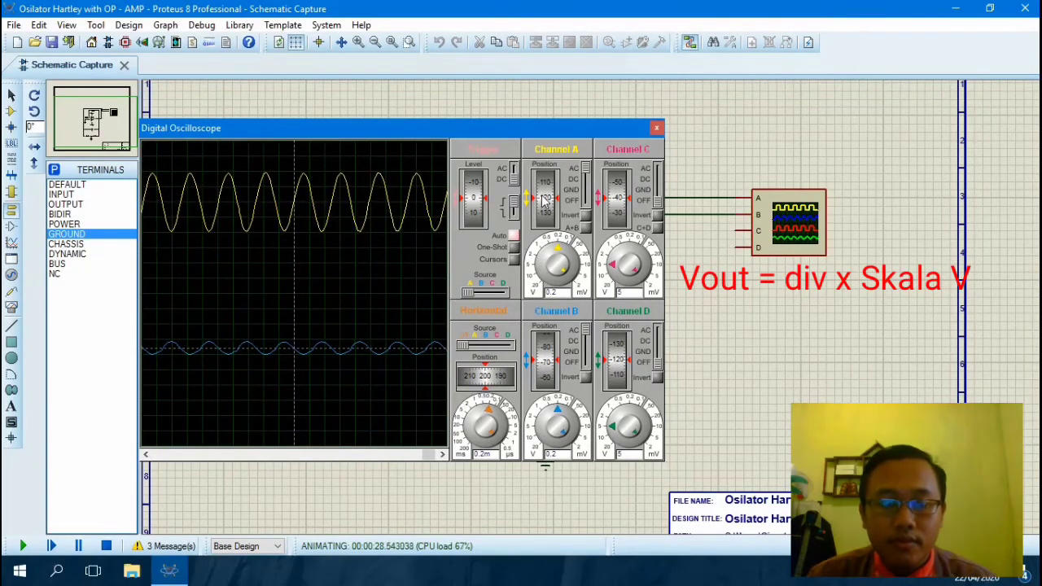
pyautogui.moveTo(544, 202); pyautogui.dragTo(547, 216)
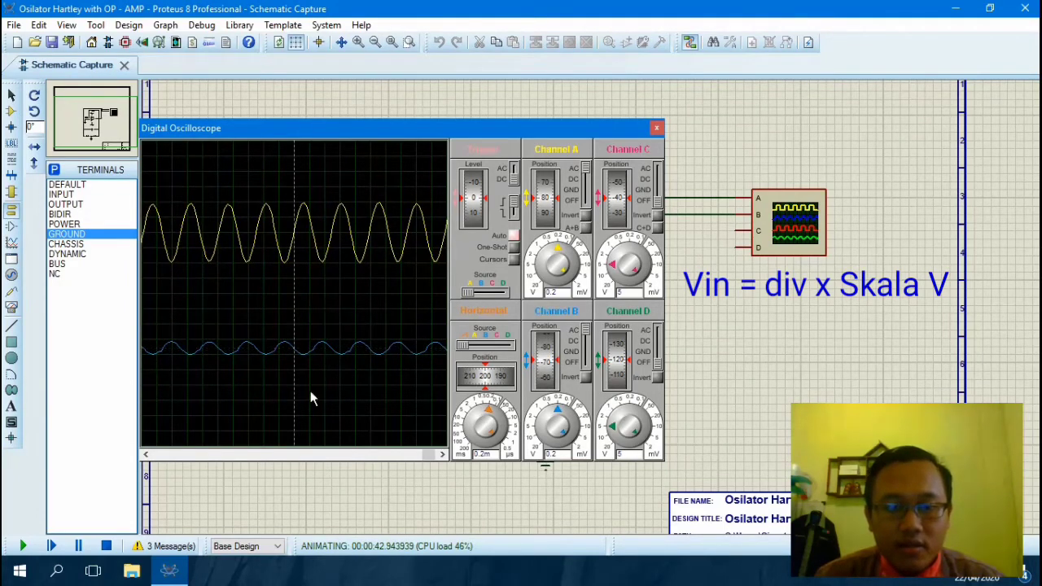
# Increase the sensitivity of oscilloscope channel B to 10 mV per division.
pyautogui.click(562, 414)
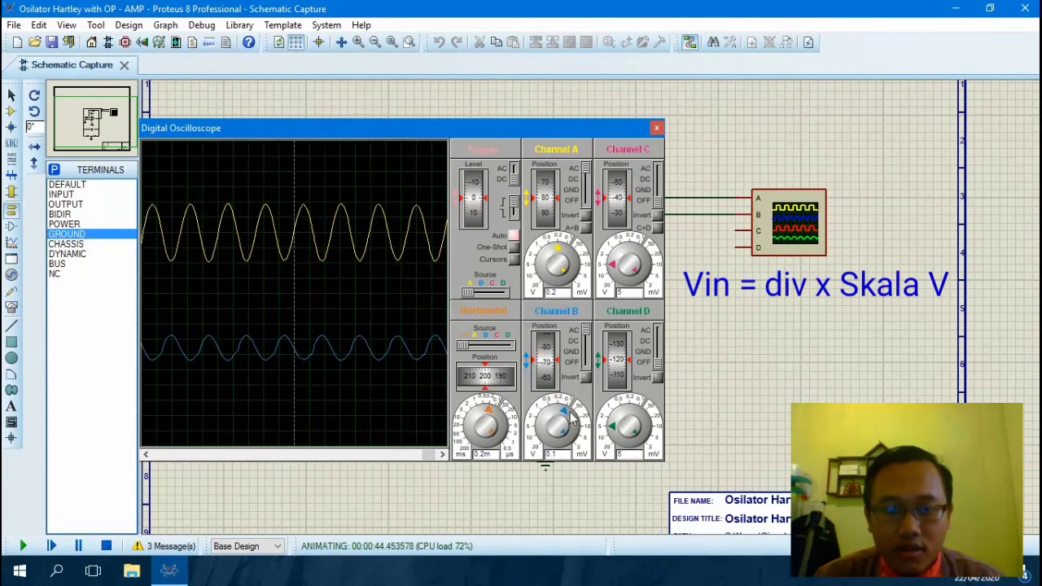
pyautogui.click(574, 419)
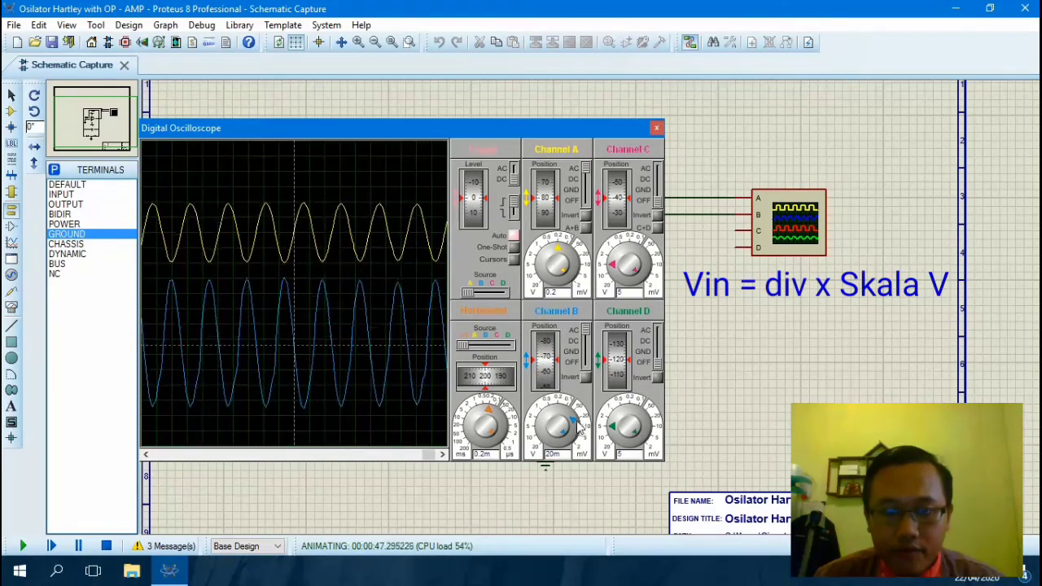
pyautogui.click(578, 429)
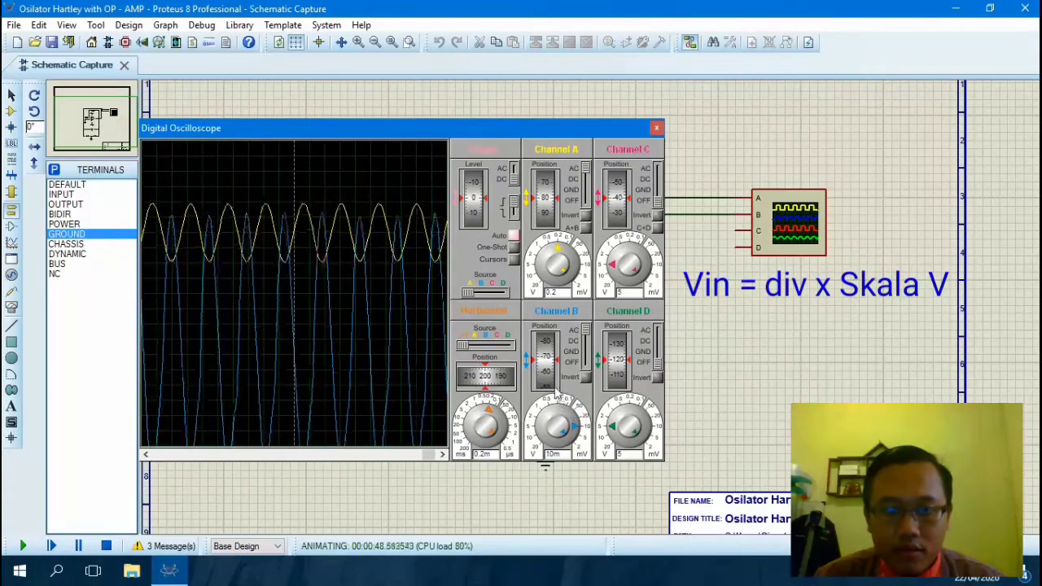
# Overlay the channel A and B traces around the middle of the oscilloscope display, with channel A at position 0.
pyautogui.moveTo(556, 378); pyautogui.dragTo(552, 352)
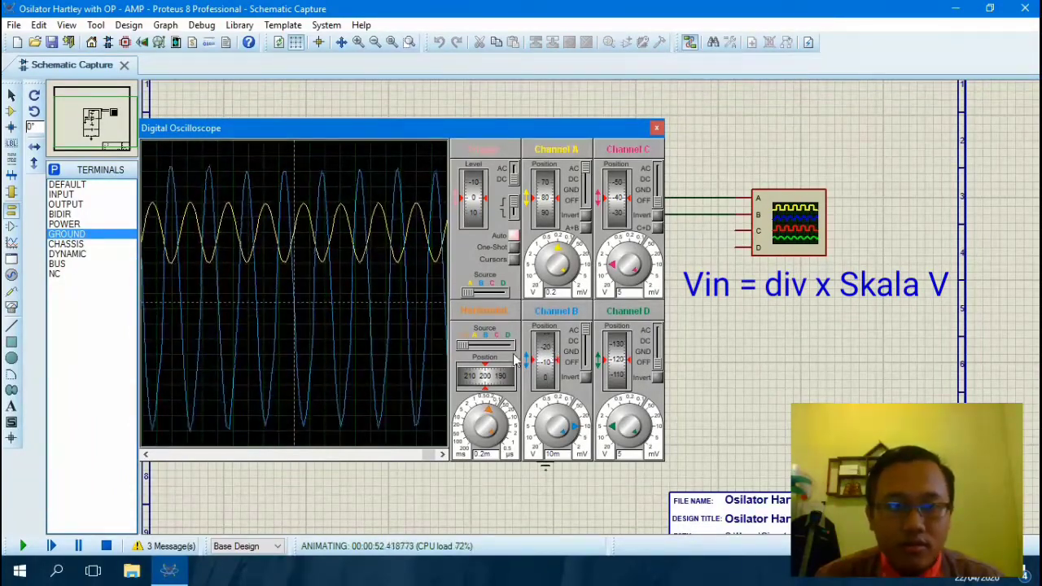
pyautogui.scroll(-2, 537, 358)
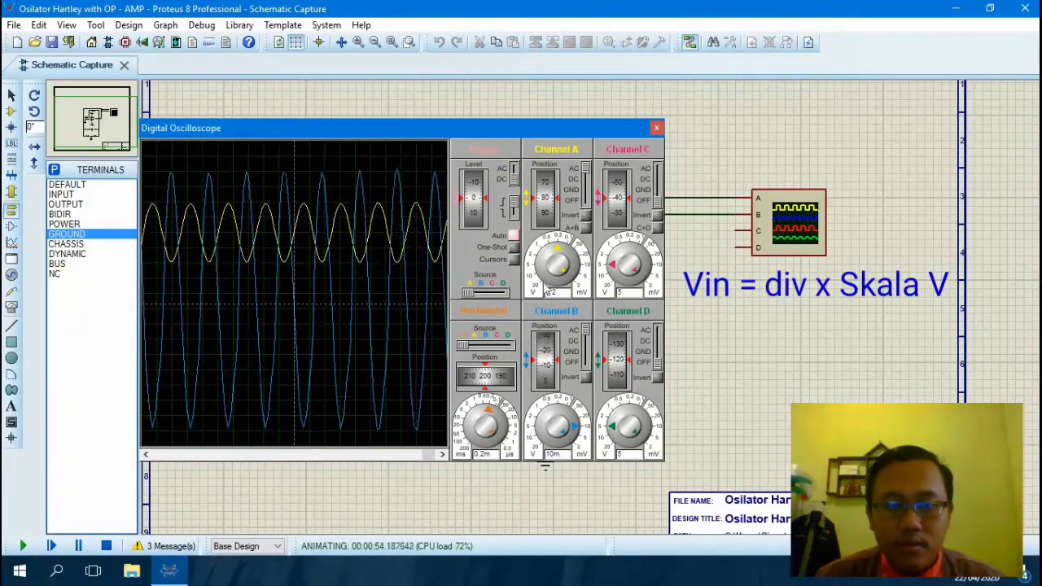
pyautogui.scroll(-10, 547, 214)
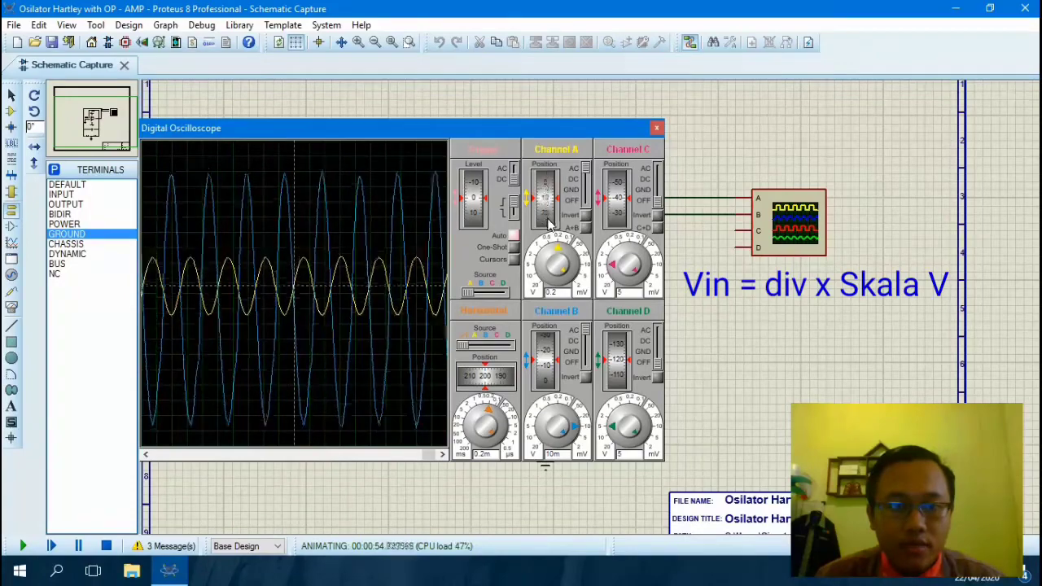
pyautogui.scroll(-2, 548, 224)
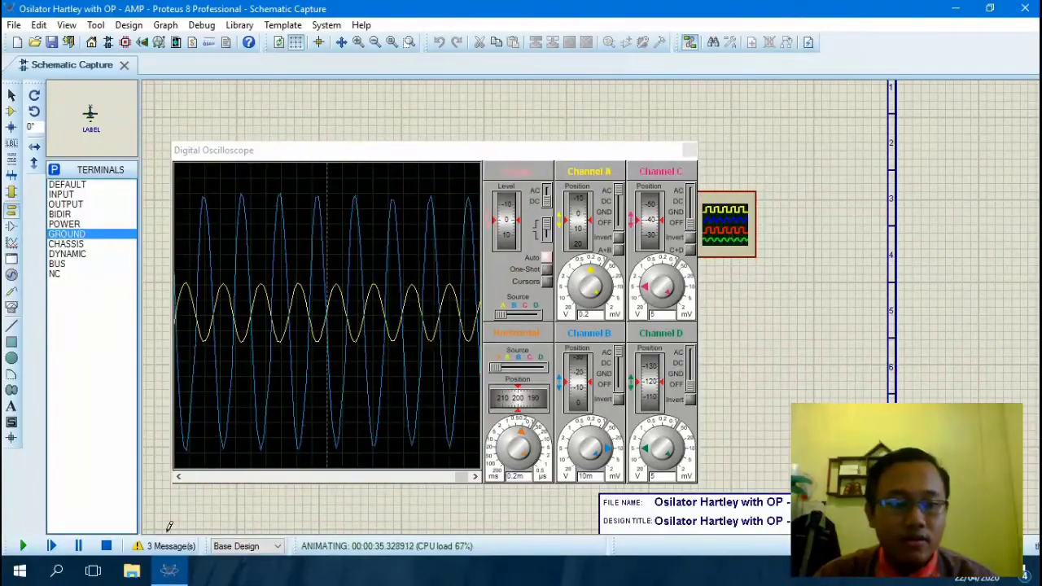
# Stop the simulation and delete the DC voltmeter at the op-amp output together with its ground terminal.
pyautogui.click(106, 546)
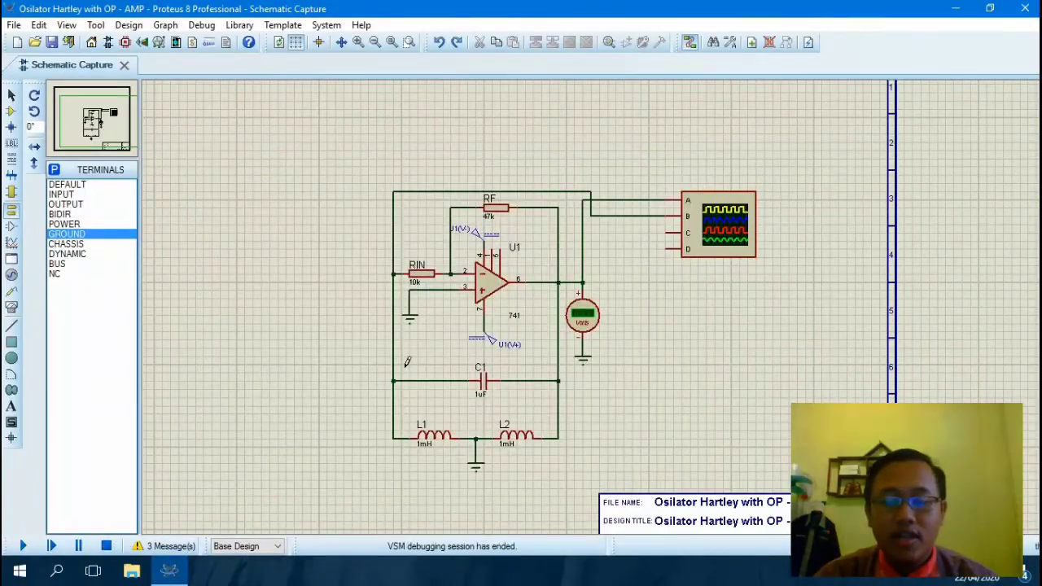
pyautogui.scroll(1, 562, 303)
pyautogui.scroll(1, 638, 295)
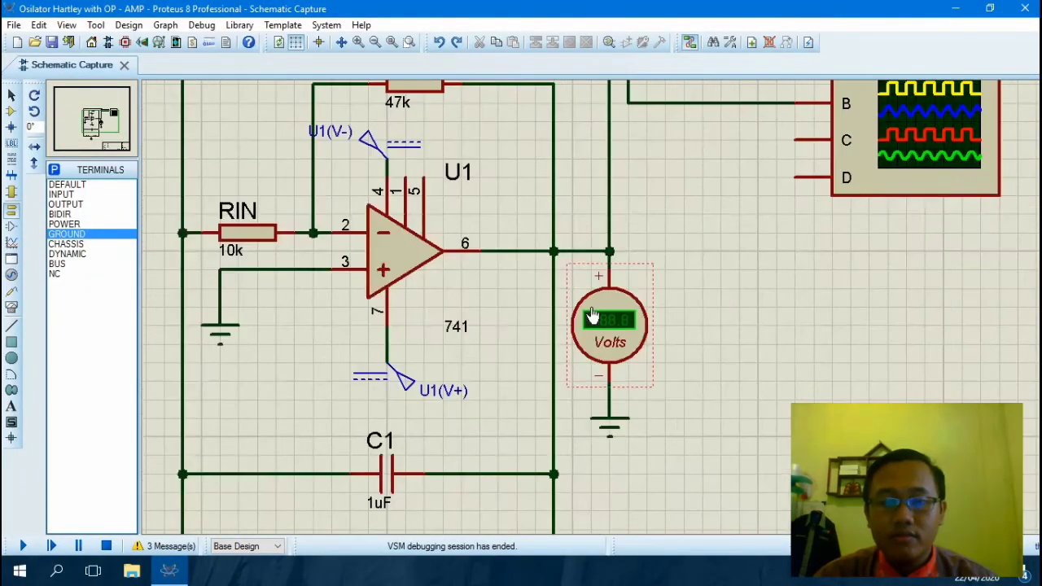
pyautogui.scroll(-1, 519, 313)
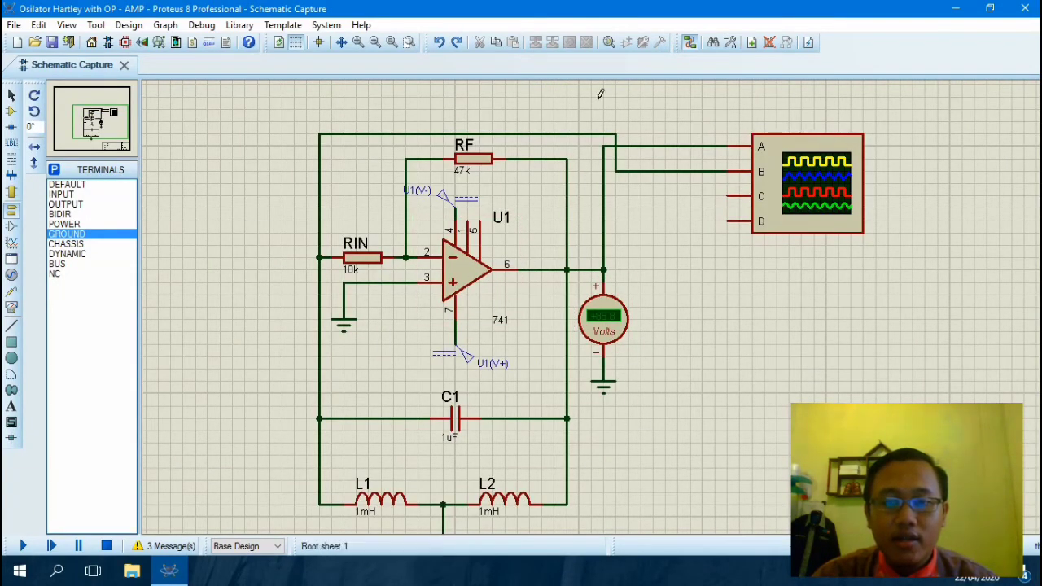
pyautogui.click(618, 327)
pyautogui.press('Delete')
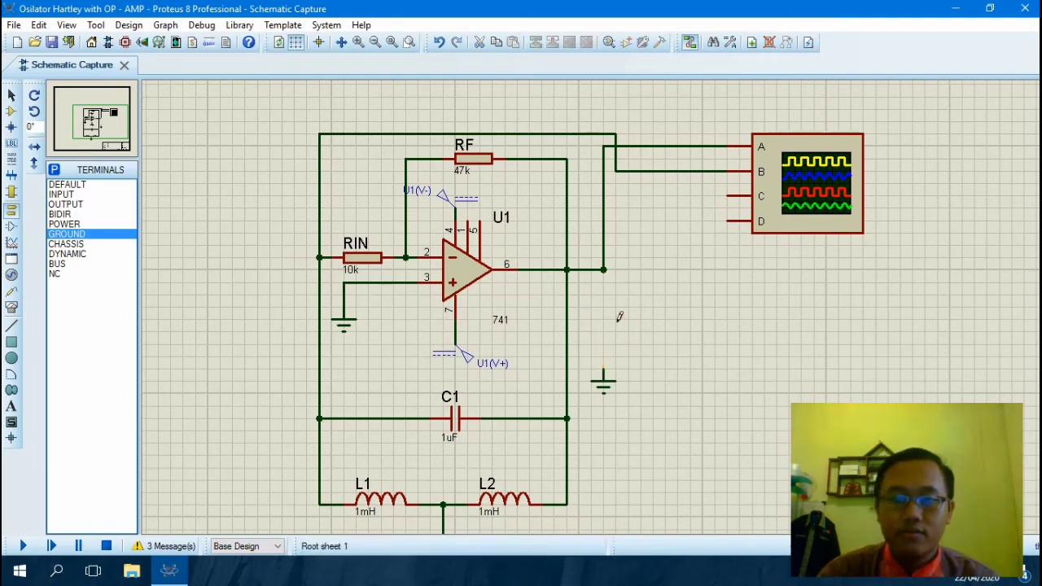
pyautogui.click(609, 386)
pyautogui.press('Delete')
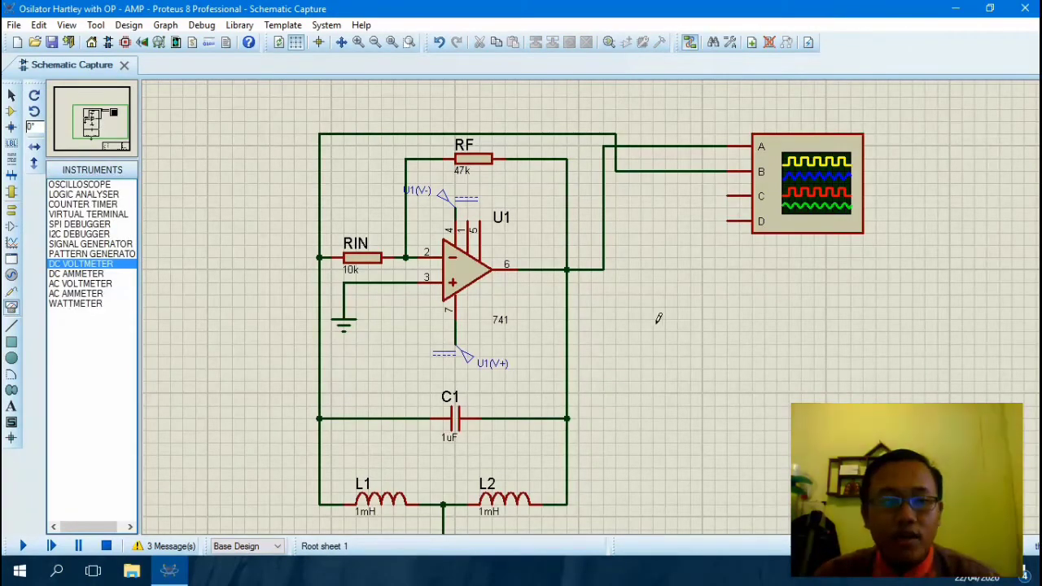
# Place a wattmeter below the op-amp output wire and connect its positive voltage terminal to the output node.
pyautogui.click(109, 305)
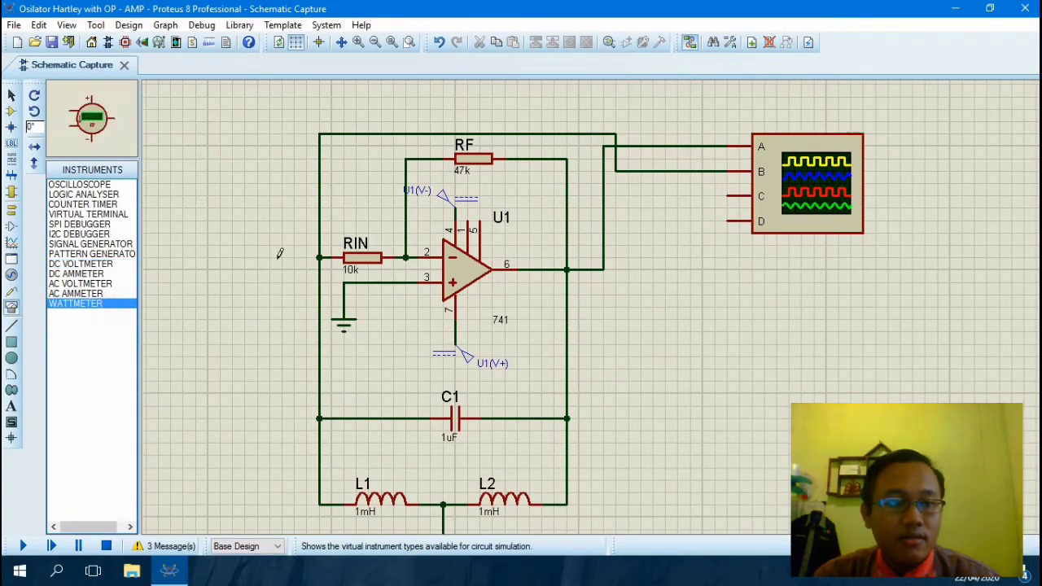
pyautogui.click(648, 324)
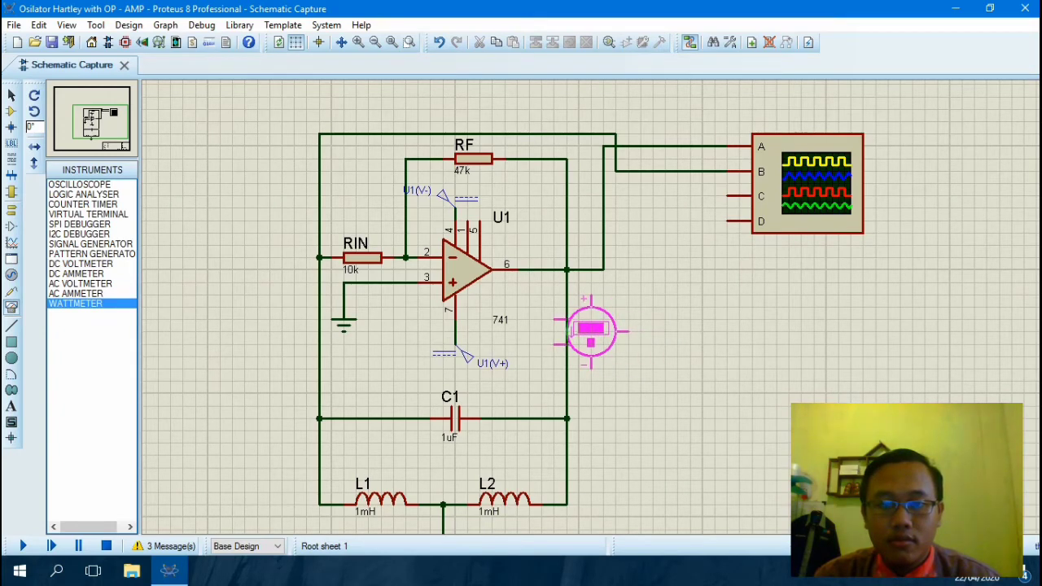
pyautogui.click(615, 330)
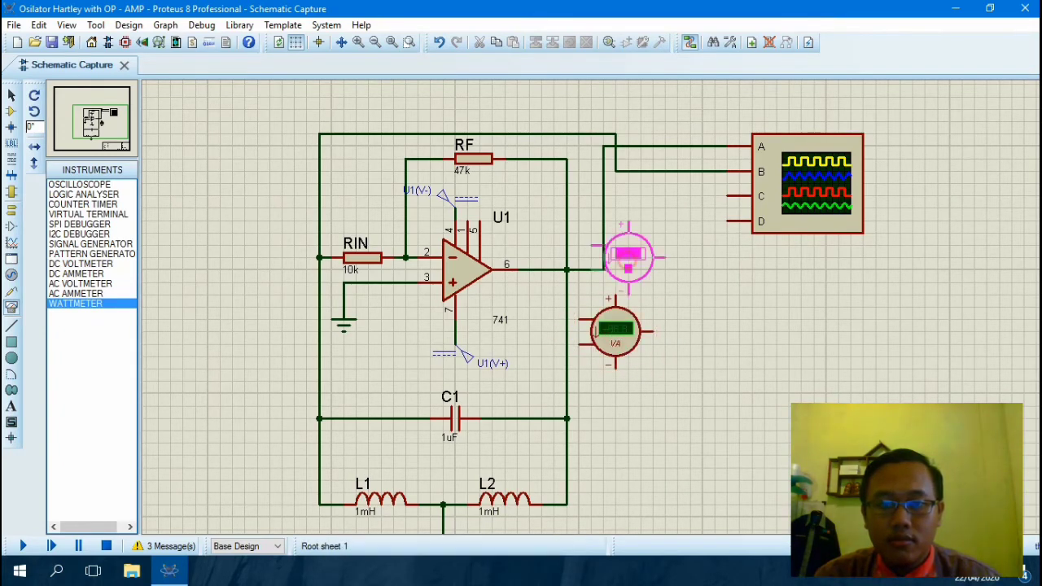
pyautogui.press('Escape')
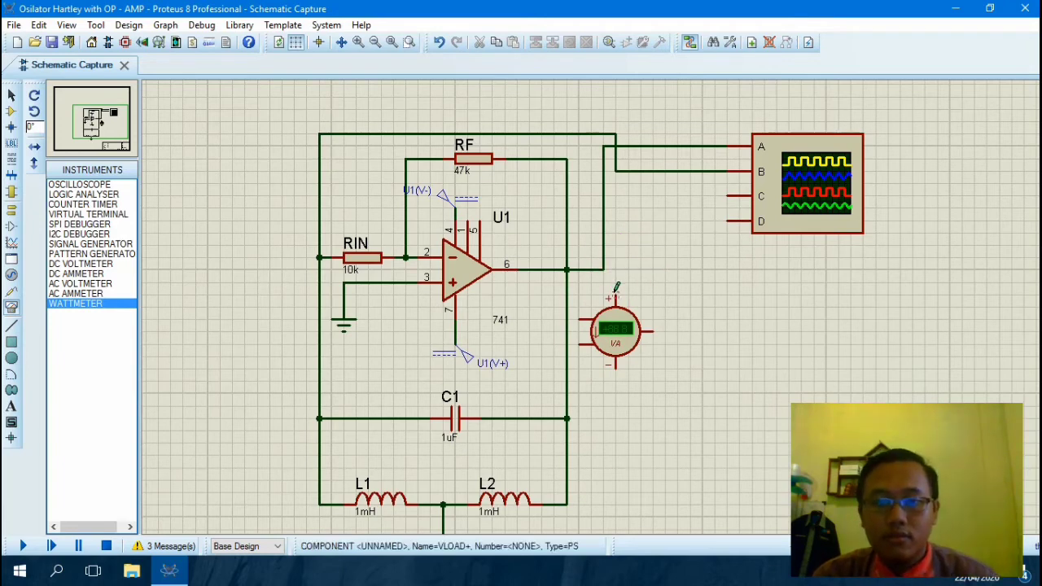
pyautogui.click(616, 288)
pyautogui.click(603, 269)
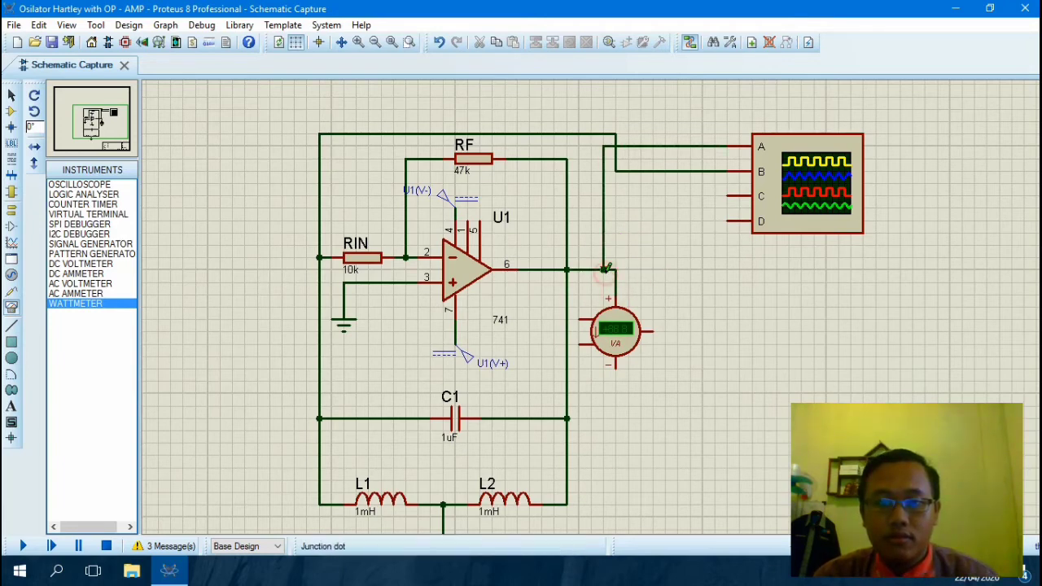
# Set the wattmeter's display range to mW.
pyautogui.doubleClick(620, 349)
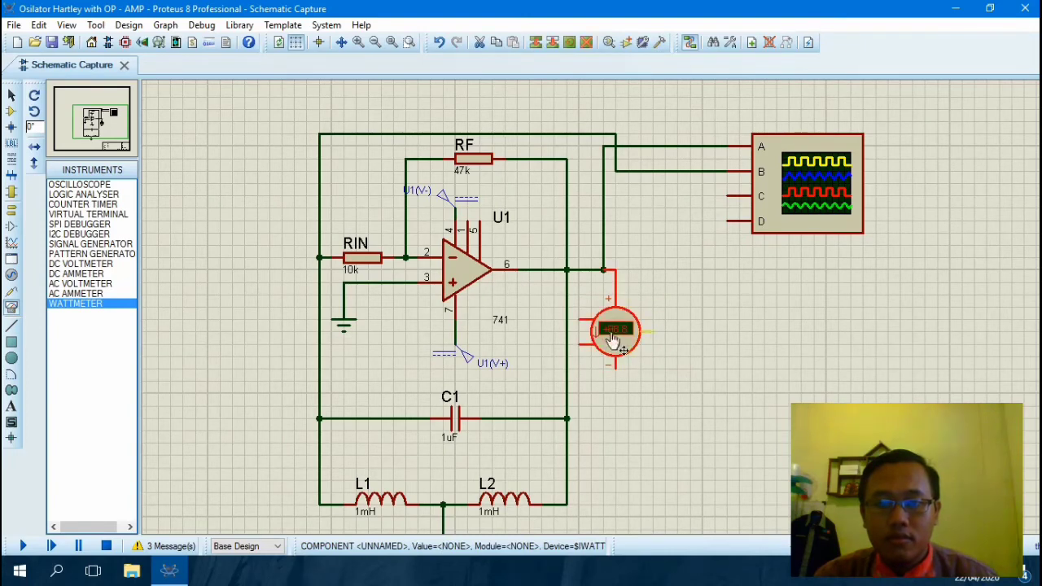
pyautogui.click(548, 227)
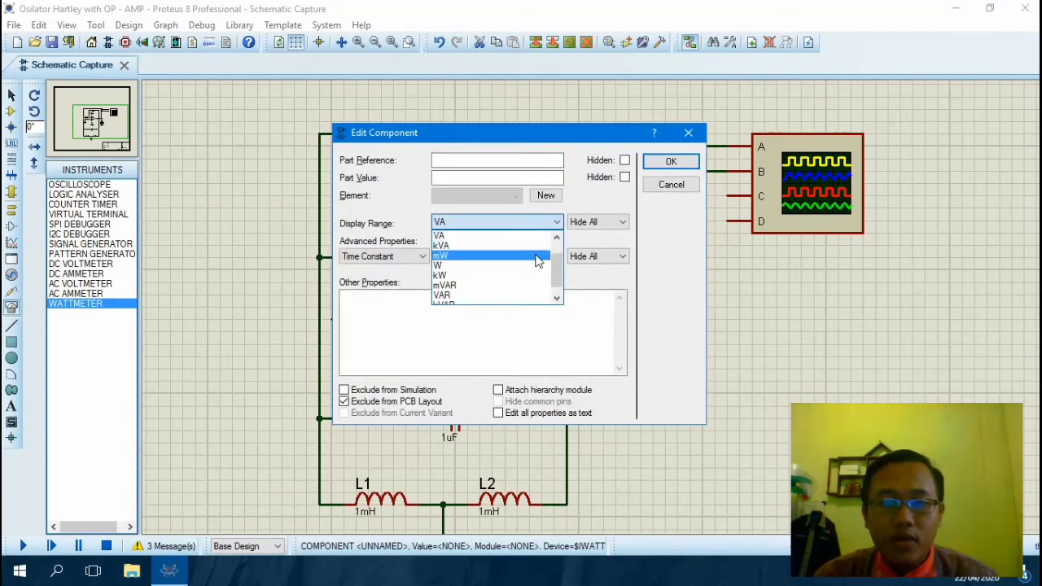
pyautogui.click(531, 262)
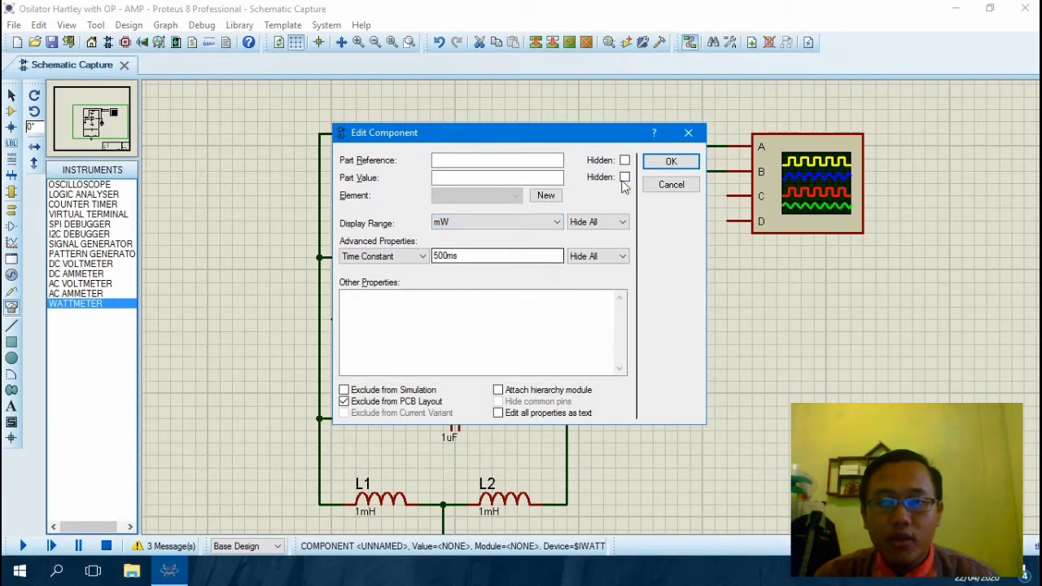
pyautogui.click(658, 162)
pyautogui.click(669, 303)
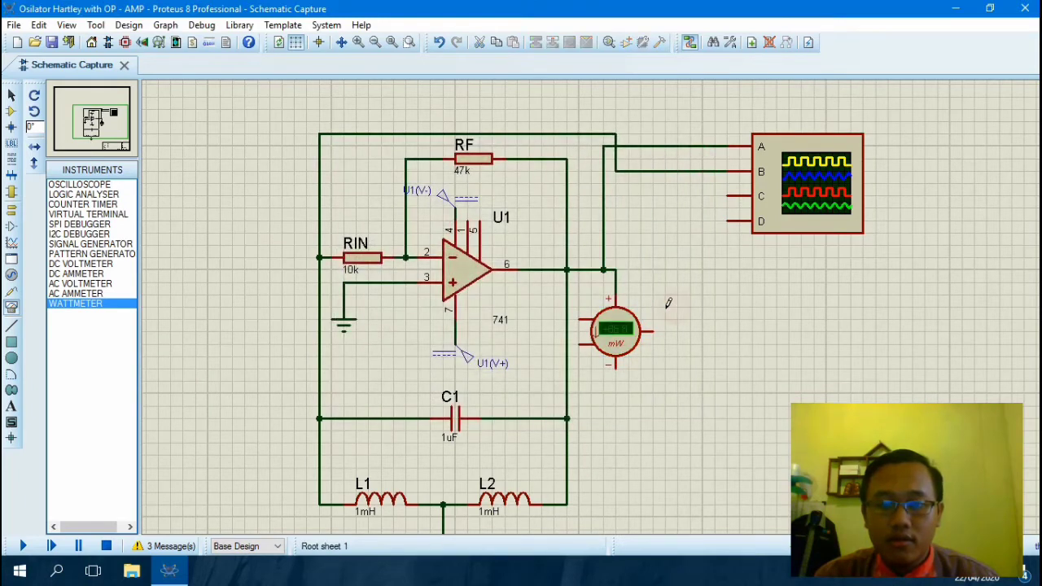
# Replace the wire at op-amp output pin 6 with the wattmeter's two current terminals, in series between the pin and the output node.
pyautogui.rightClick(544, 267)
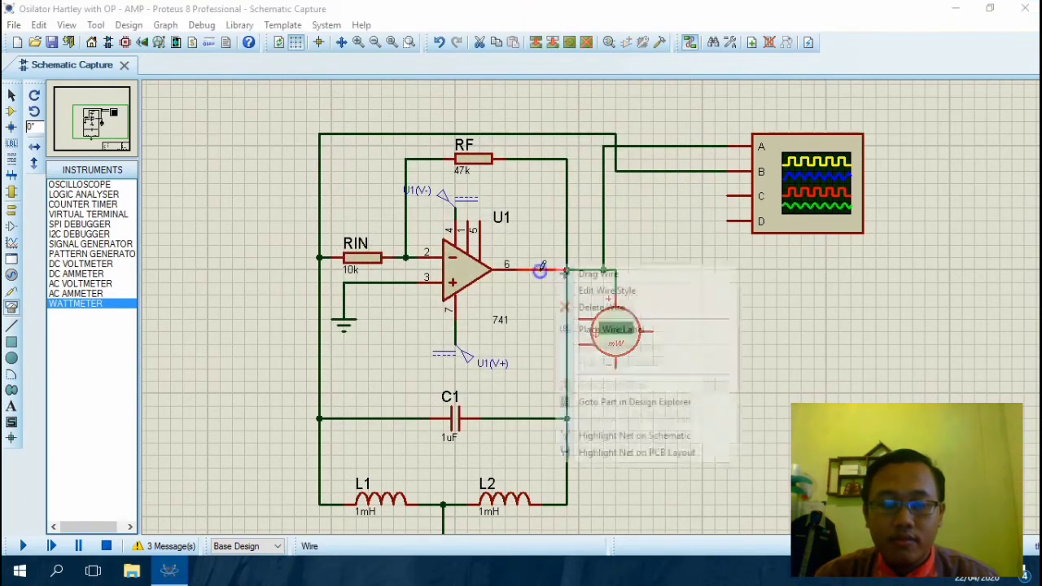
pyautogui.click(601, 308)
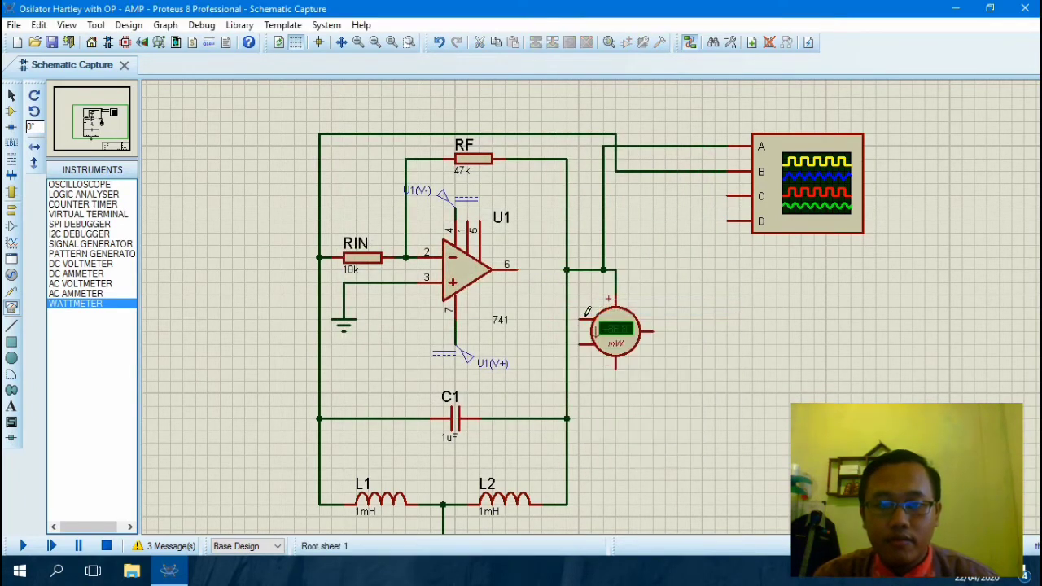
pyautogui.click(581, 319)
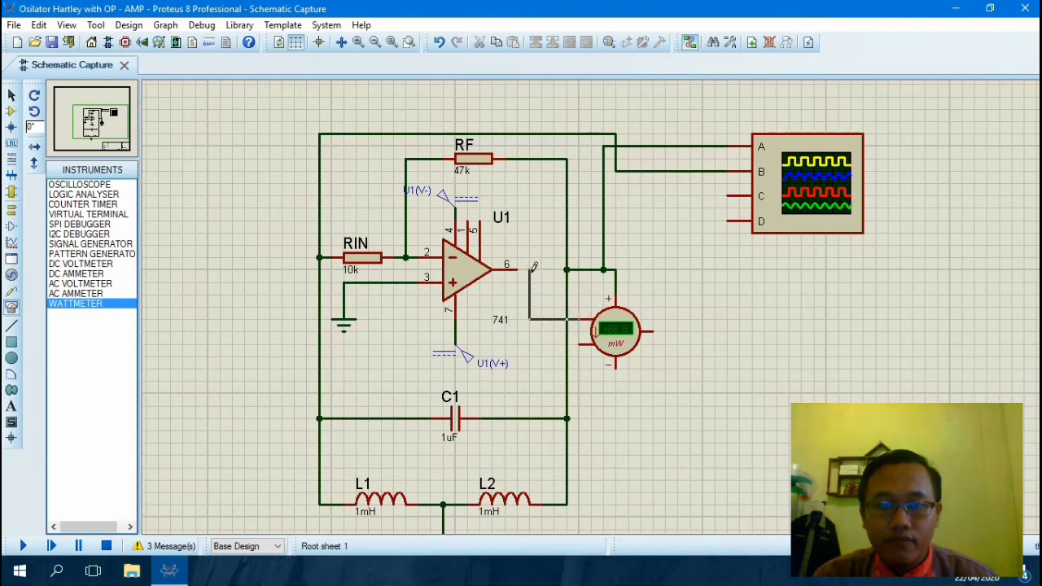
pyautogui.click(517, 268)
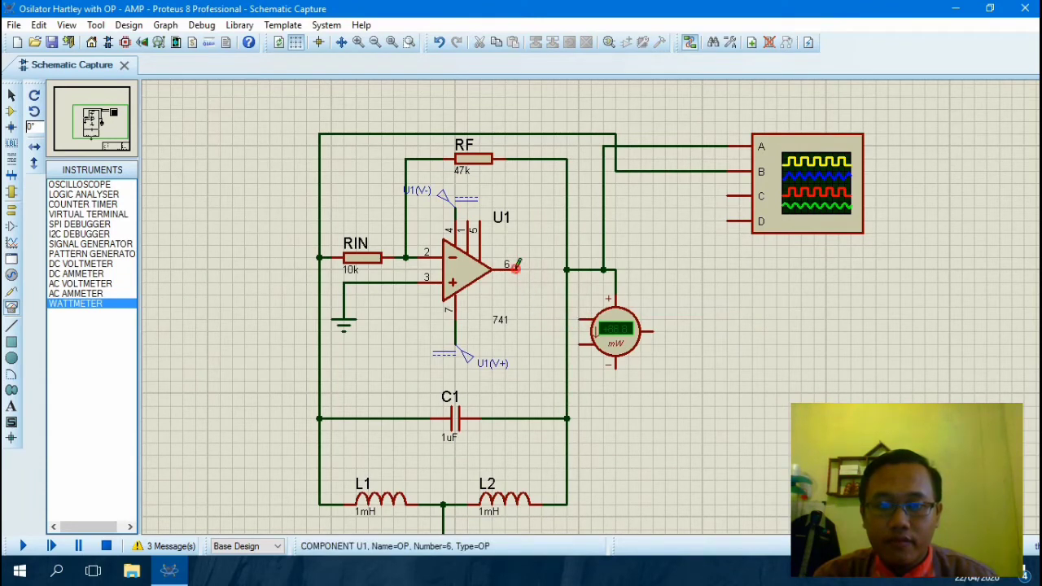
pyautogui.click(591, 342)
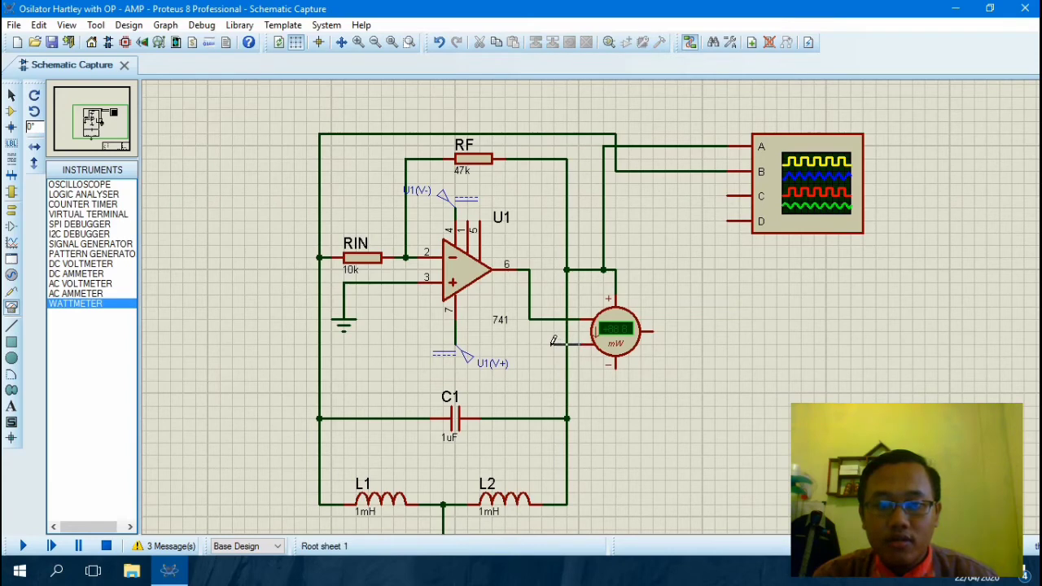
pyautogui.click(553, 343)
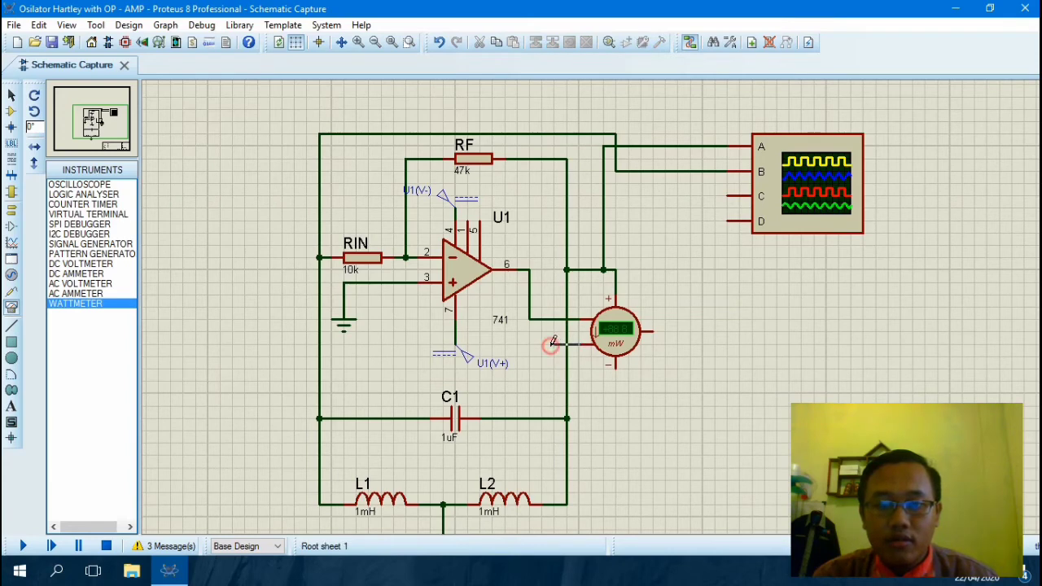
pyautogui.click(557, 268)
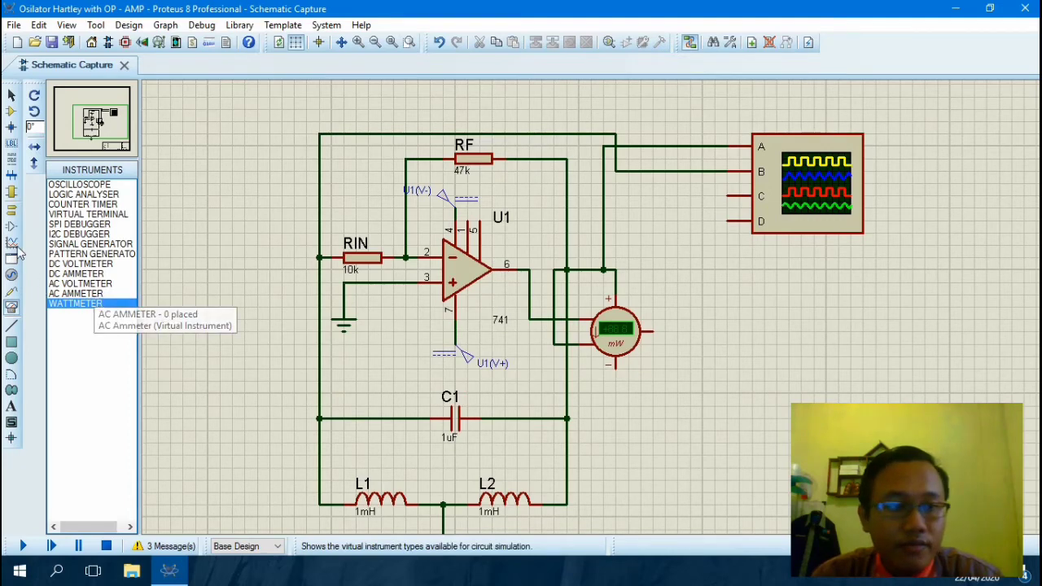
# Ground the wattmeter's negative voltage terminal and delete the wires to oscilloscope channels A and B.
pyautogui.click(11, 209)
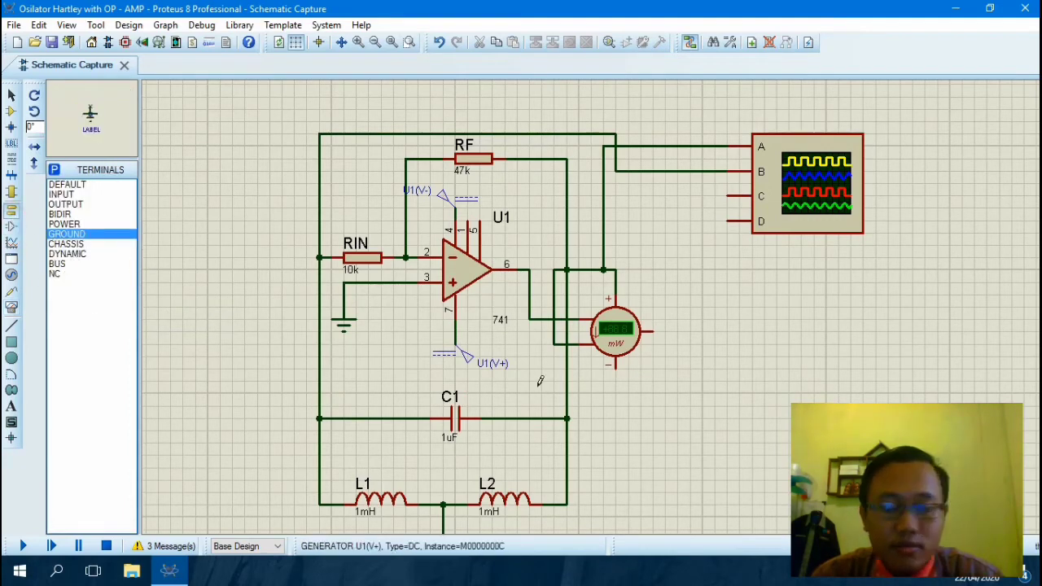
pyautogui.click(615, 392)
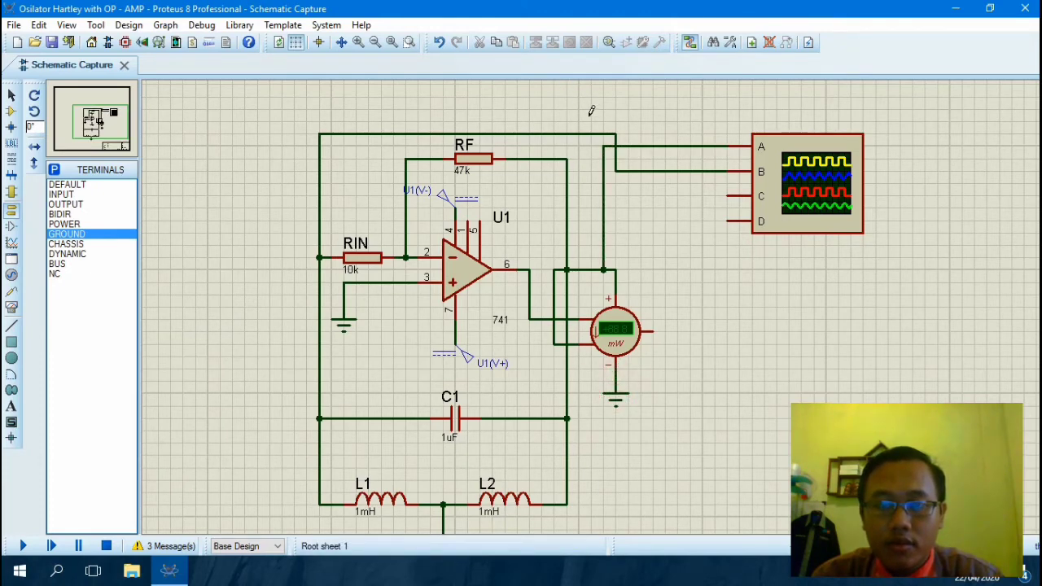
pyautogui.moveTo(591, 120); pyautogui.dragTo(652, 195)
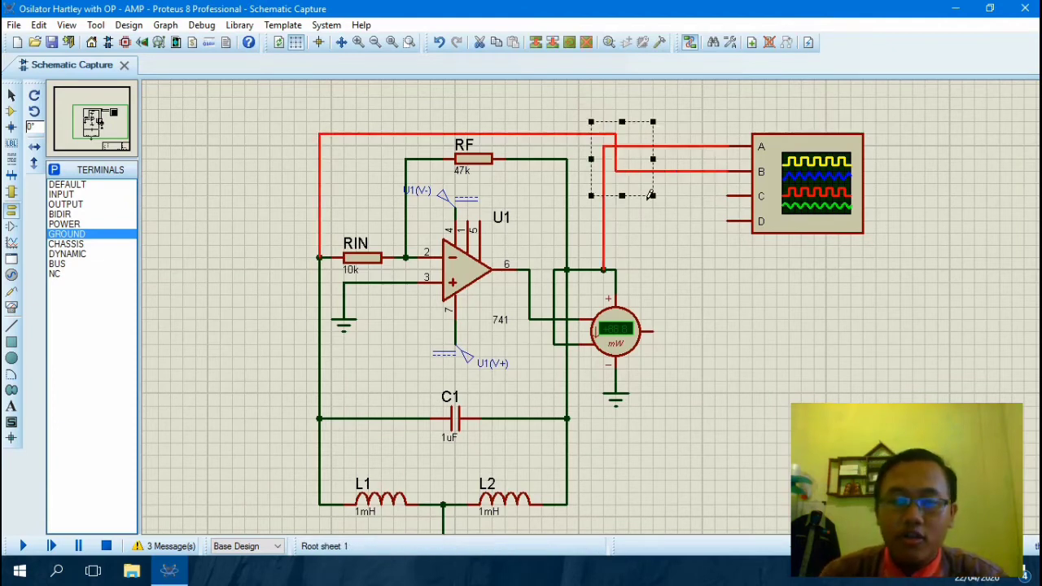
pyautogui.press('Delete')
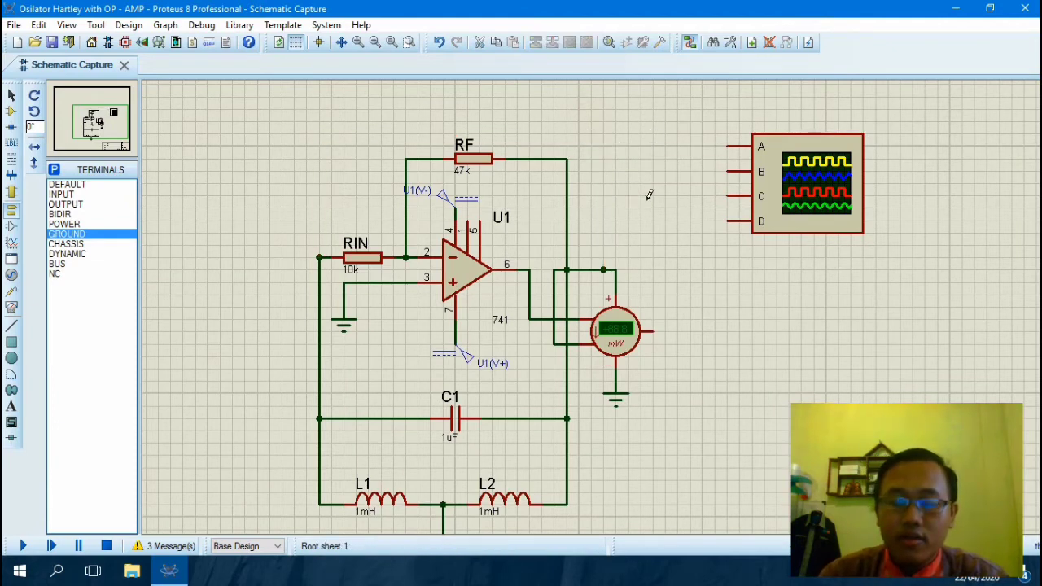
# Run the simulation with the oscilloscope window moved aside, read the output power on the wattmeter, and stop it.
pyautogui.click(27, 546)
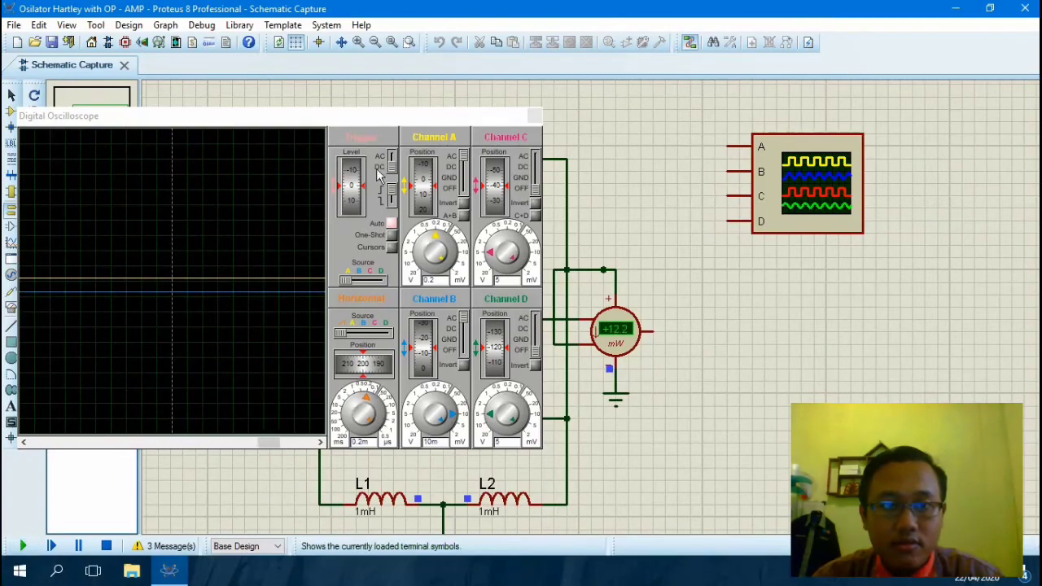
pyautogui.moveTo(382, 115); pyautogui.dragTo(677, 566)
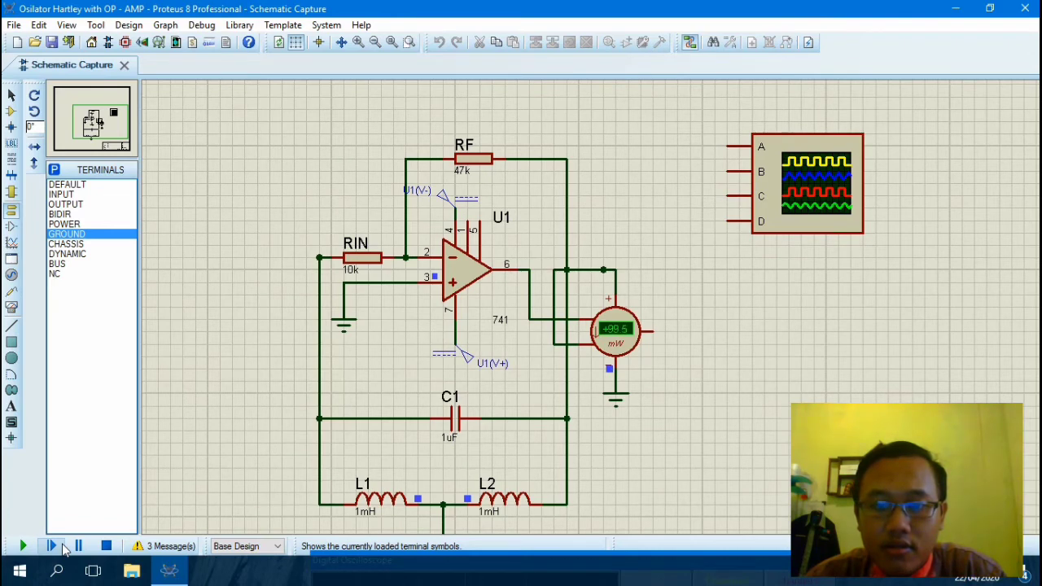
pyautogui.click(65, 551)
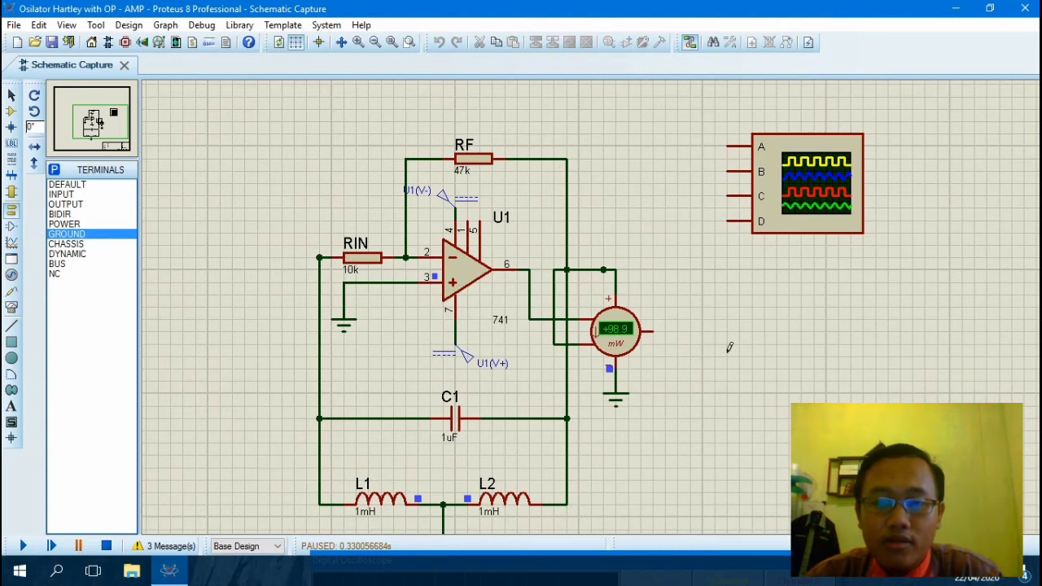
pyautogui.click(106, 546)
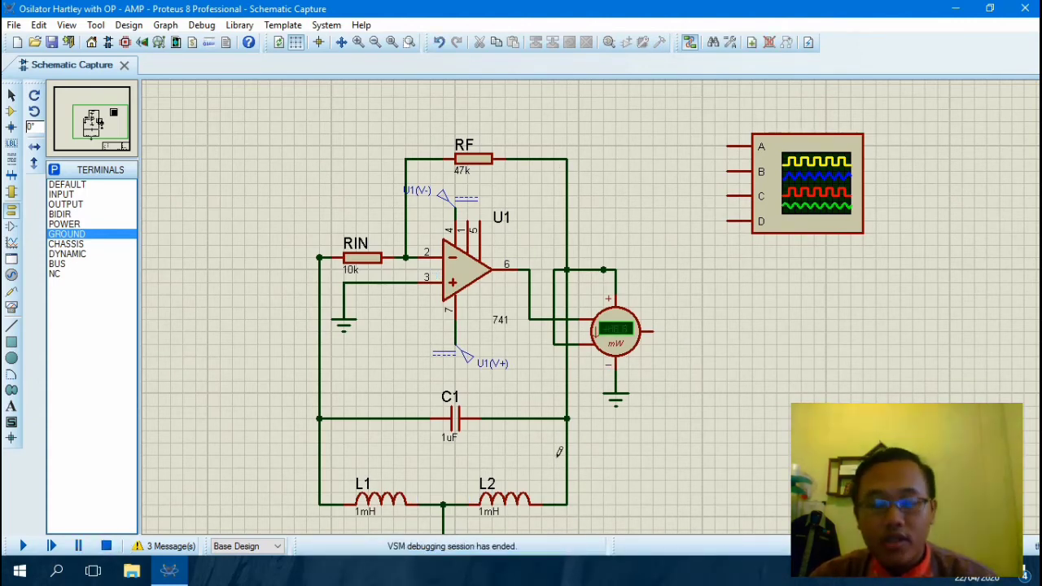
# Delete the wattmeter with its ground and leftover wire, and reconnect op-amp pin 6 to the output node.
pyautogui.click(616, 343)
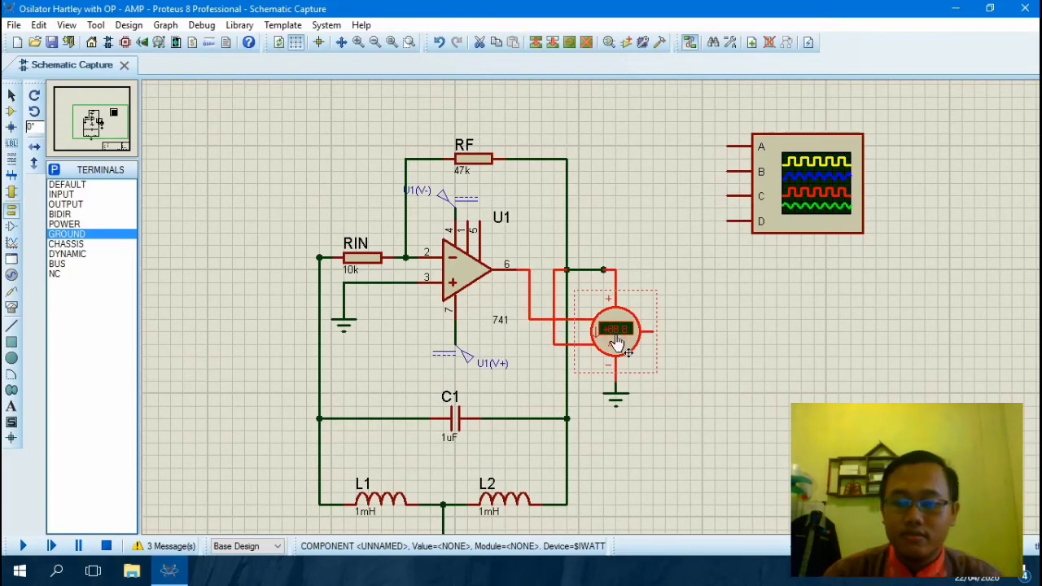
pyautogui.press('Delete')
pyautogui.moveTo(584, 237); pyautogui.dragTo(671, 453)
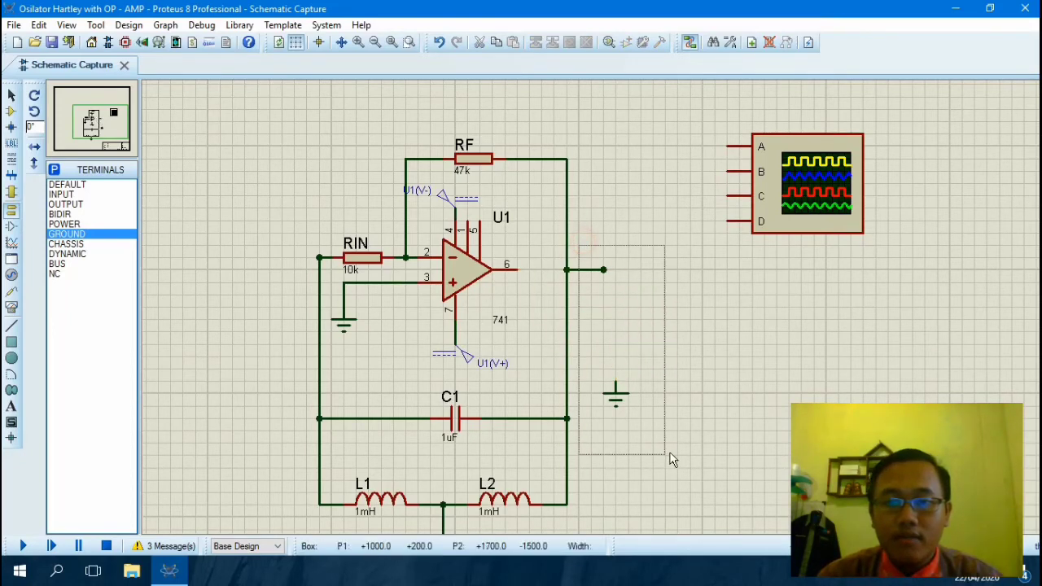
pyautogui.press('Delete')
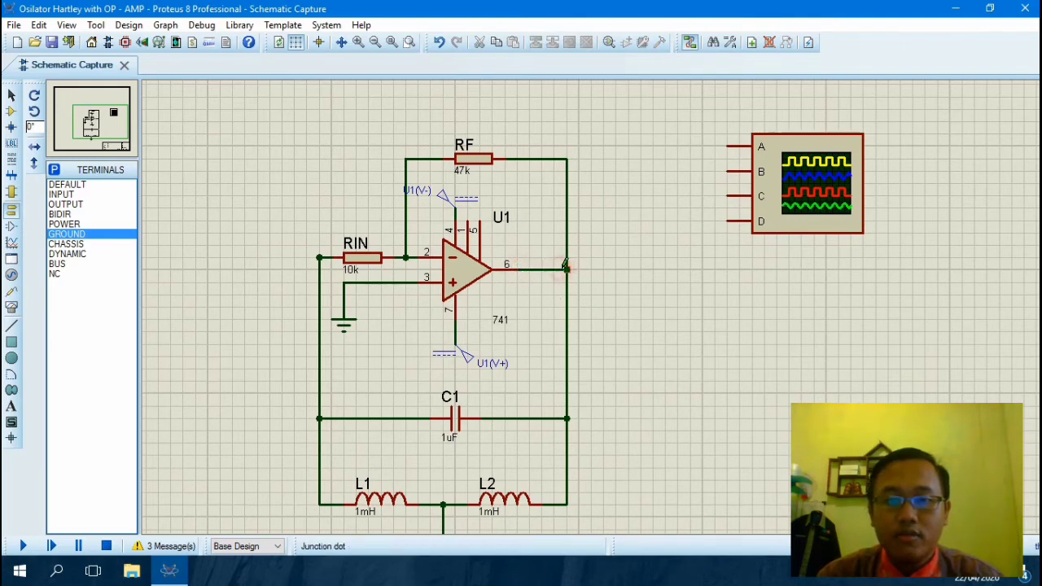
# Wire oscilloscope channel A to the op-amp output node and channel B to the input node beside RIN.
pyautogui.click(729, 147)
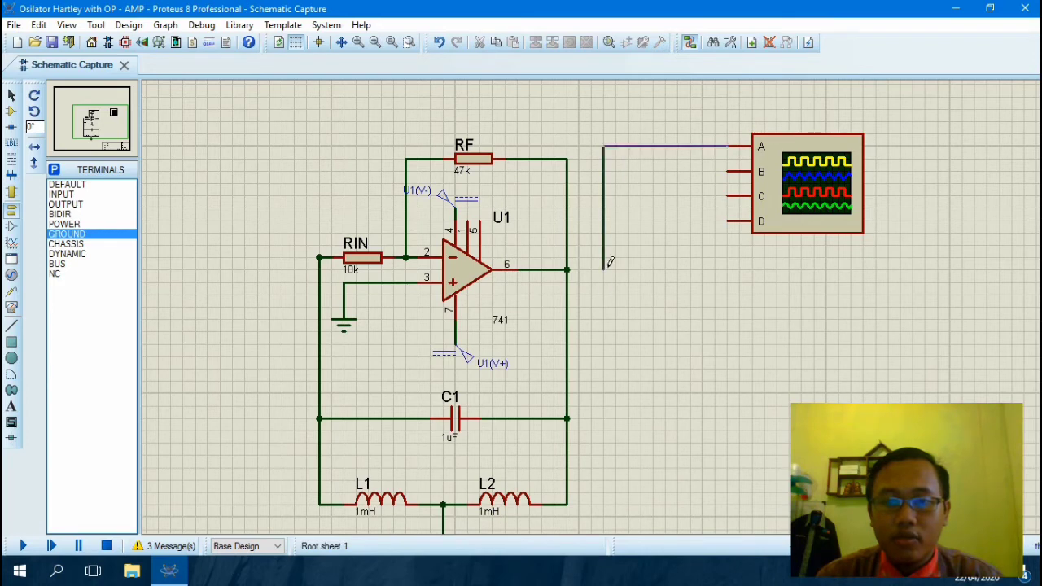
pyautogui.click(567, 269)
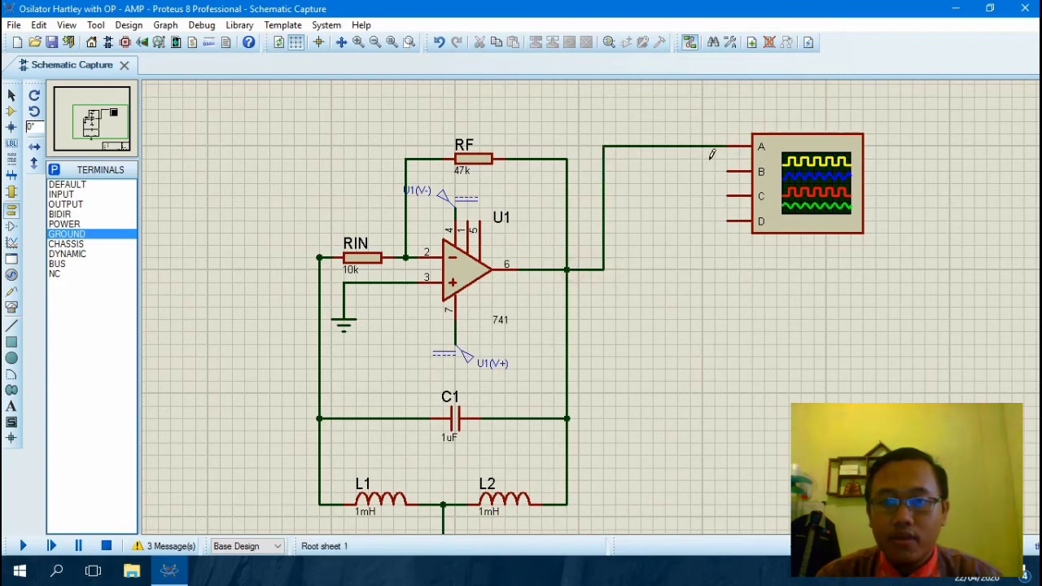
pyautogui.click(725, 169)
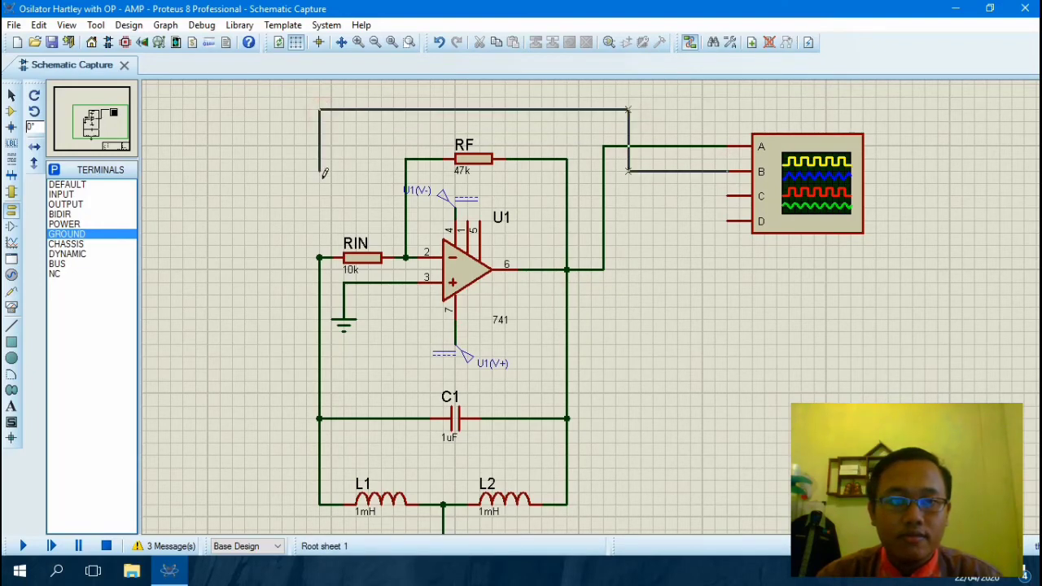
pyautogui.click(320, 254)
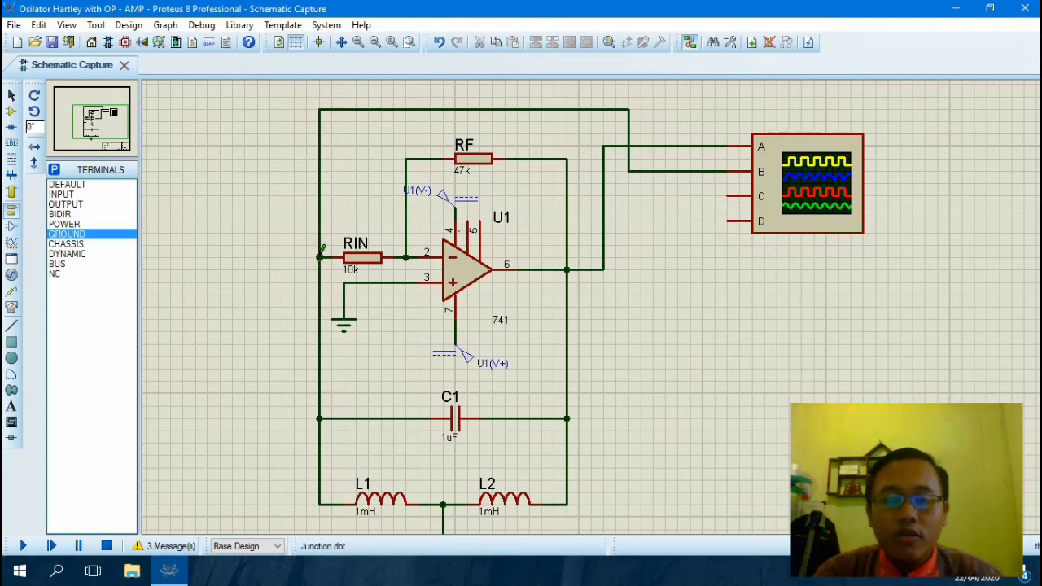
# Run the simulation to display the oscillator's input and output waveforms on the oscilloscope.
pyautogui.click(379, 42)
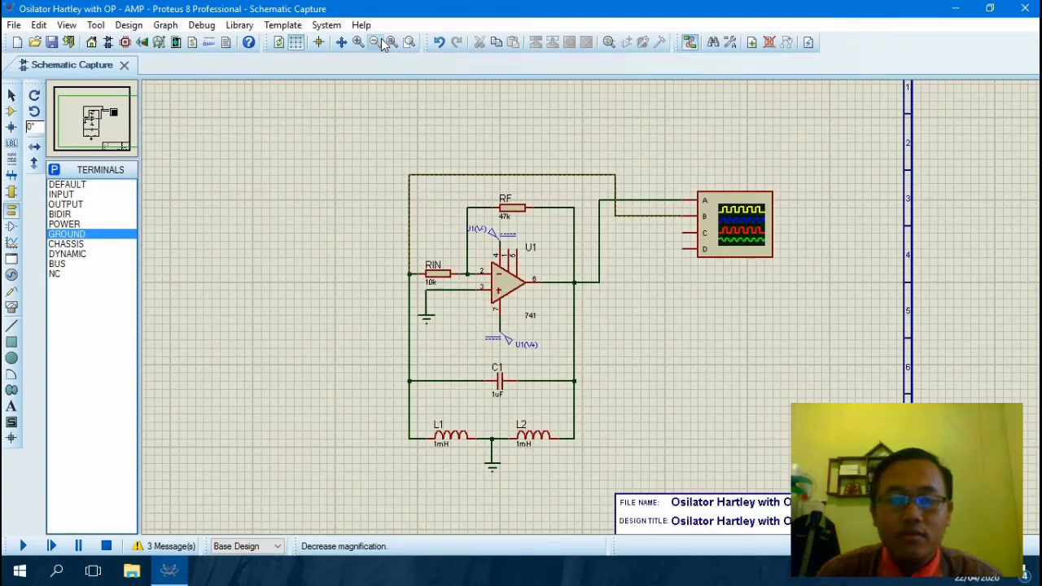
pyautogui.hscroll(2, 1002, 149)
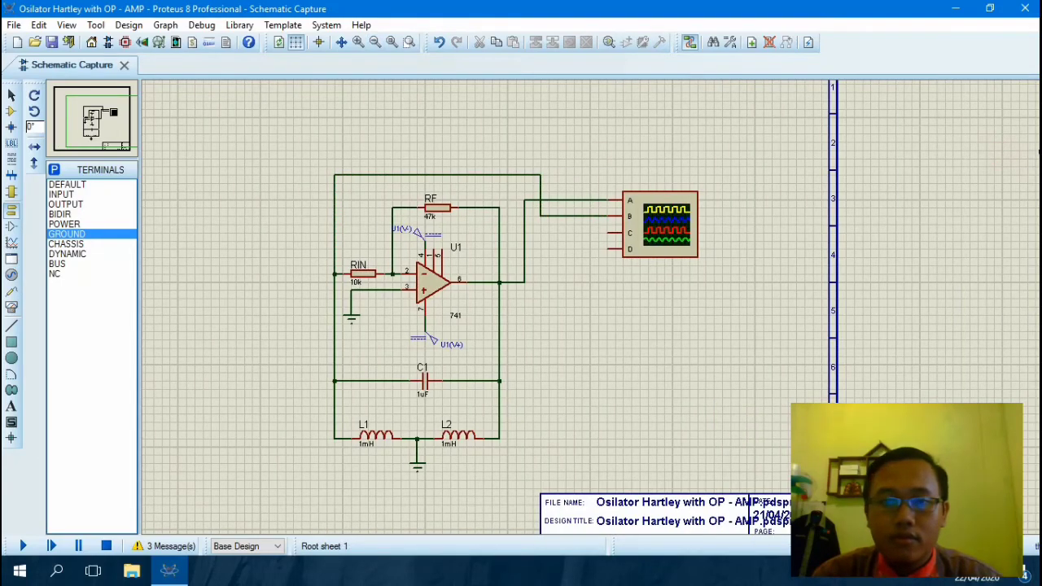
pyautogui.hscroll(5, 1037, 152)
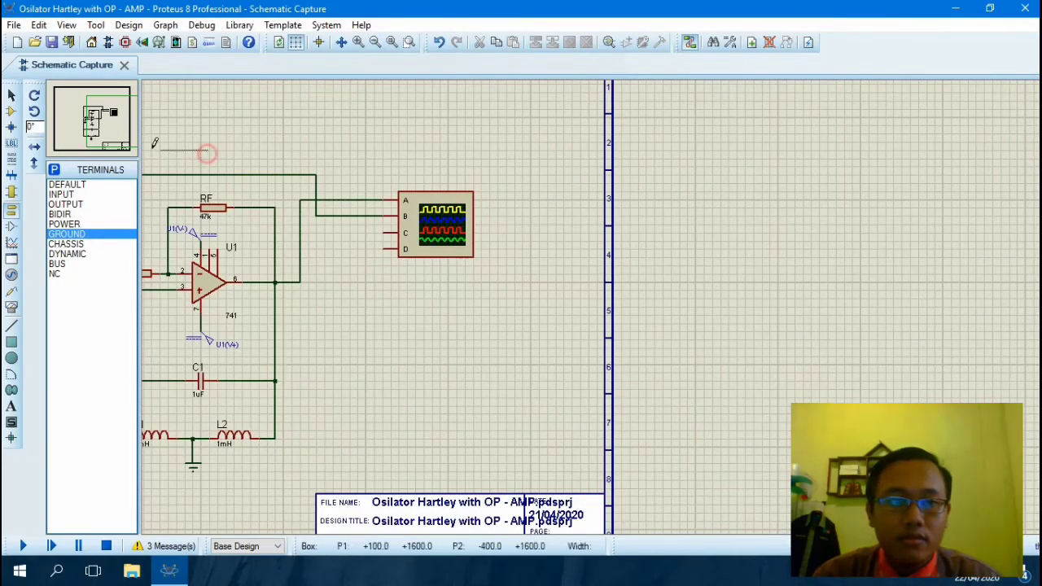
pyautogui.hscroll(-2, 152, 128)
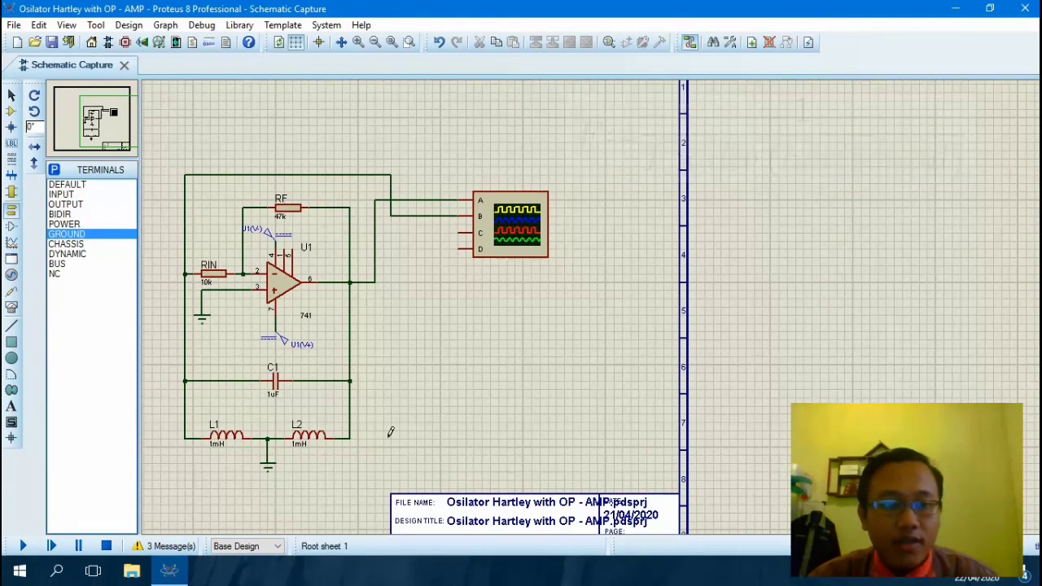
pyautogui.click(25, 547)
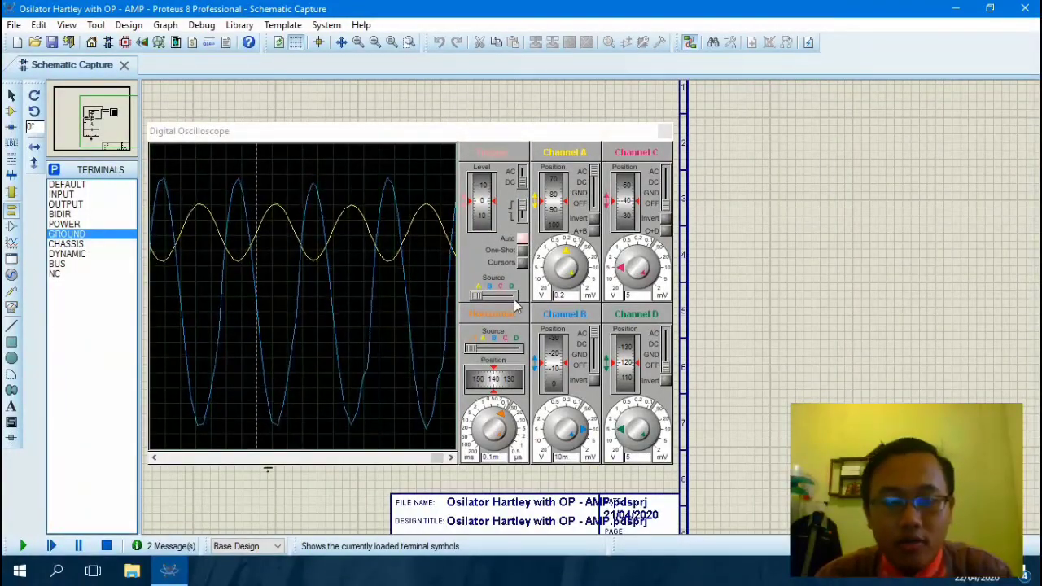
# Turn off oscilloscope channel B, lower the channel A trace to about position 25 to read its period, and end the simulation.
pyautogui.click(594, 340)
pyautogui.moveTo(594, 346); pyautogui.dragTo(595, 370)
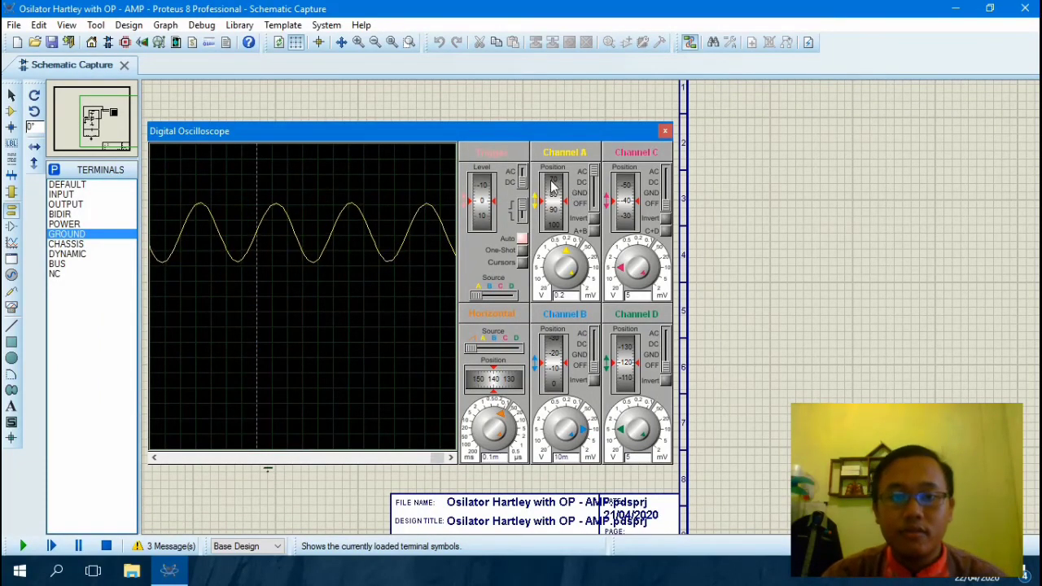
pyautogui.moveTo(553, 191); pyautogui.dragTo(552, 214)
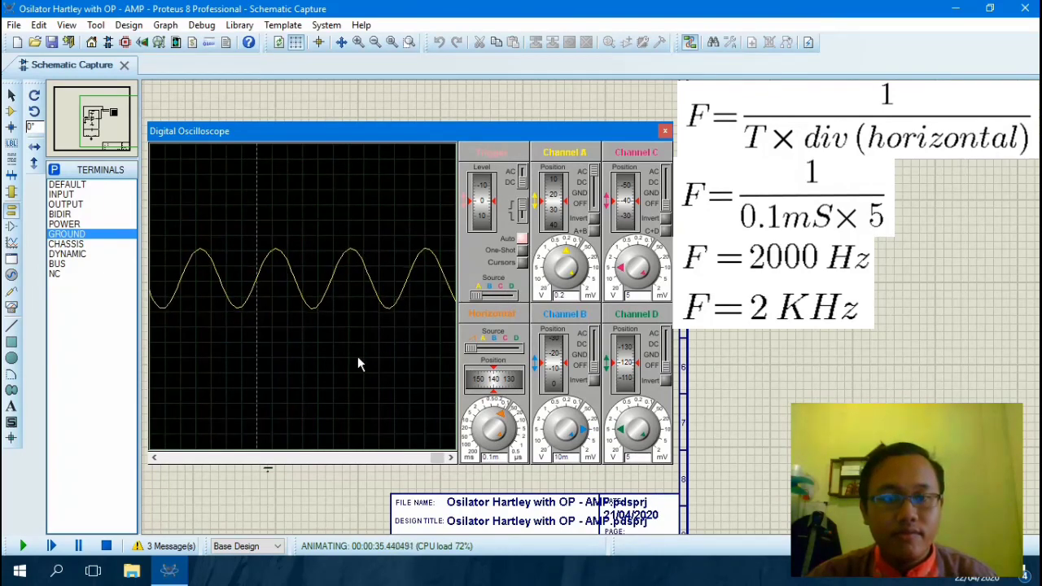
pyautogui.click(106, 547)
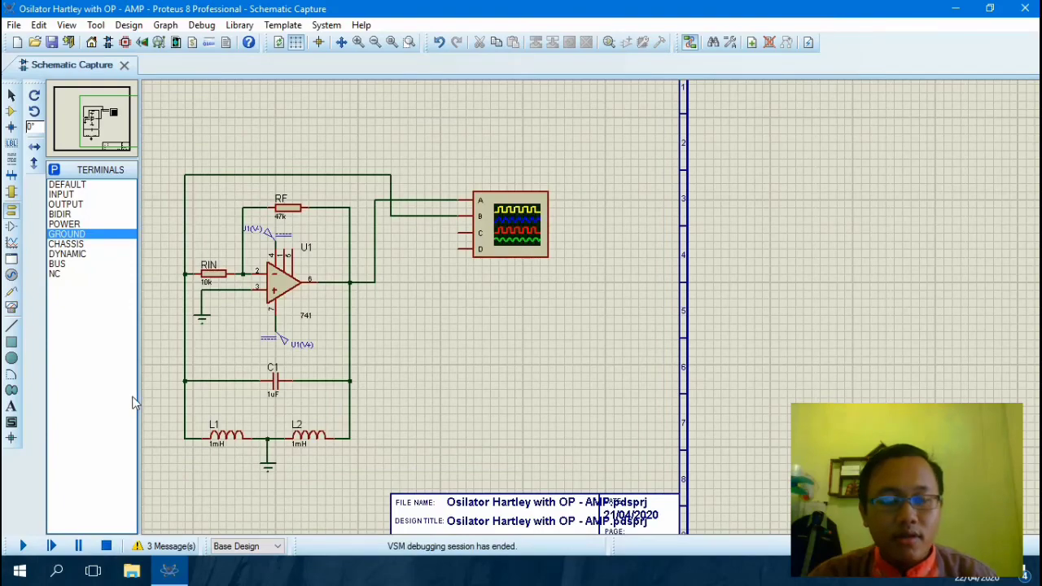
pyautogui.moveTo(168, 372); pyautogui.dragTo(552, 329)
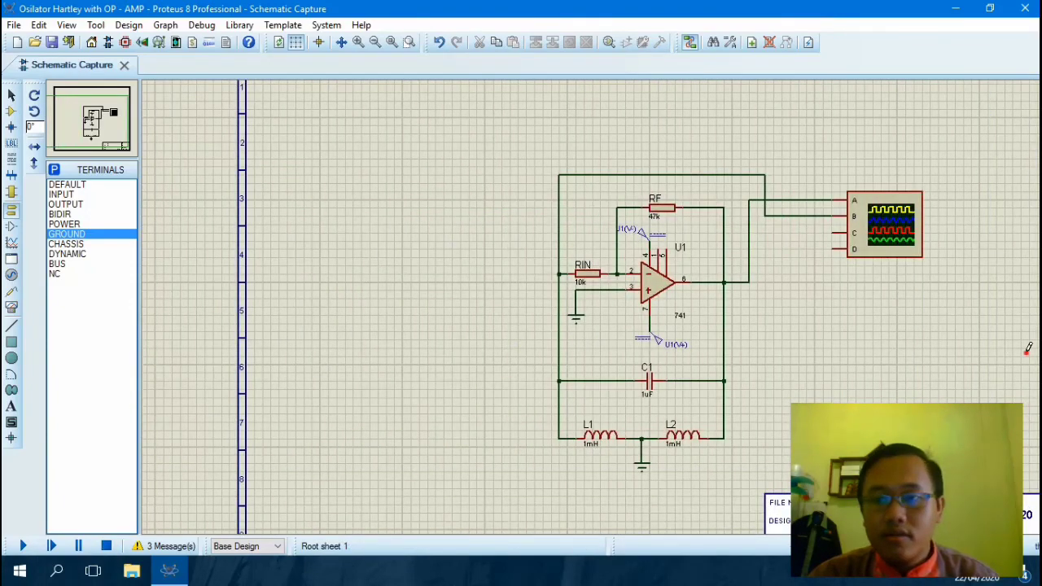
pyautogui.moveTo(1027, 350); pyautogui.dragTo(1038, 350)
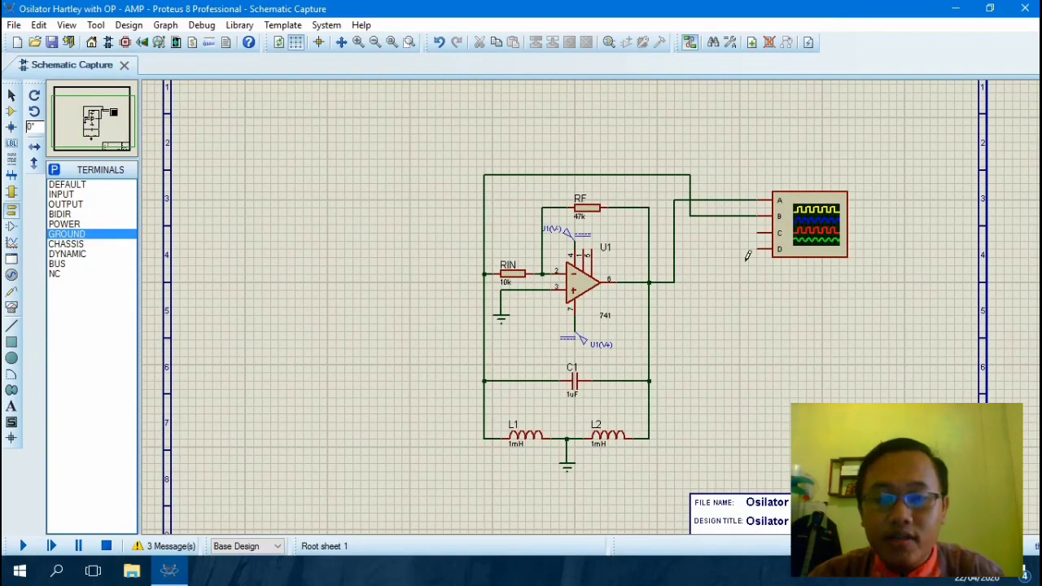
pyautogui.click(364, 43)
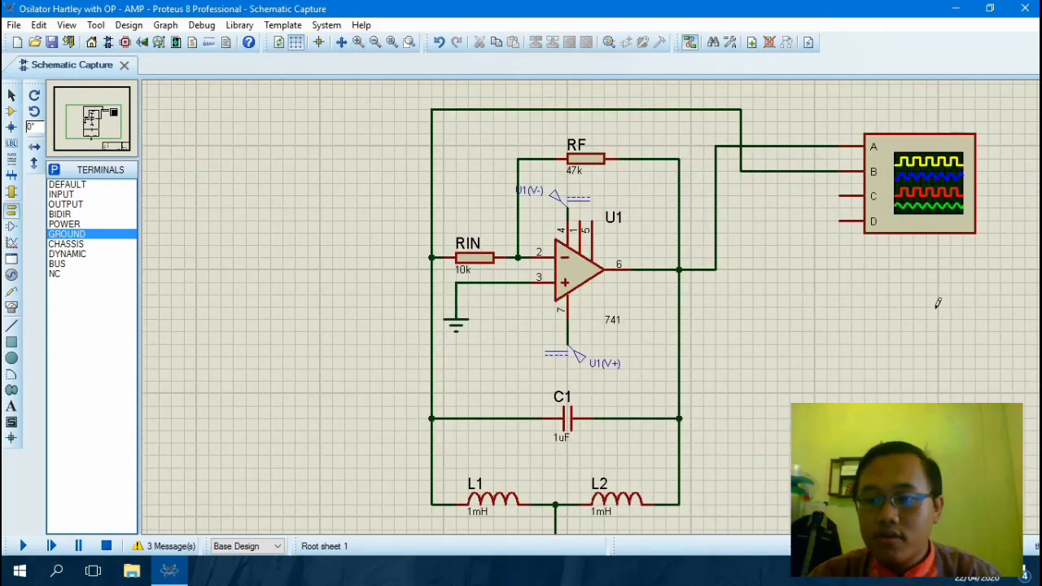
pyautogui.moveTo(1017, 309); pyautogui.dragTo(1037, 308)
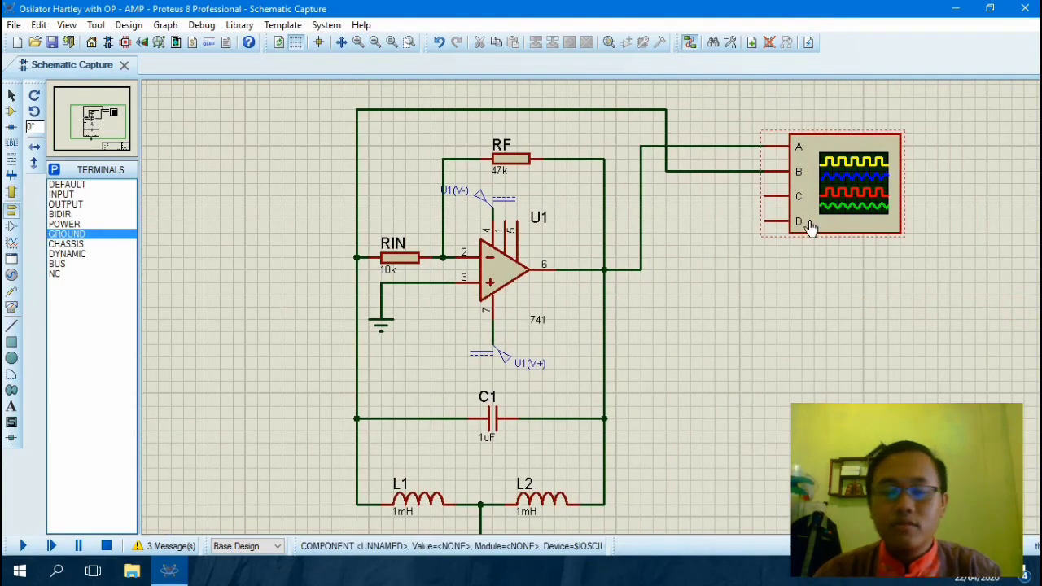